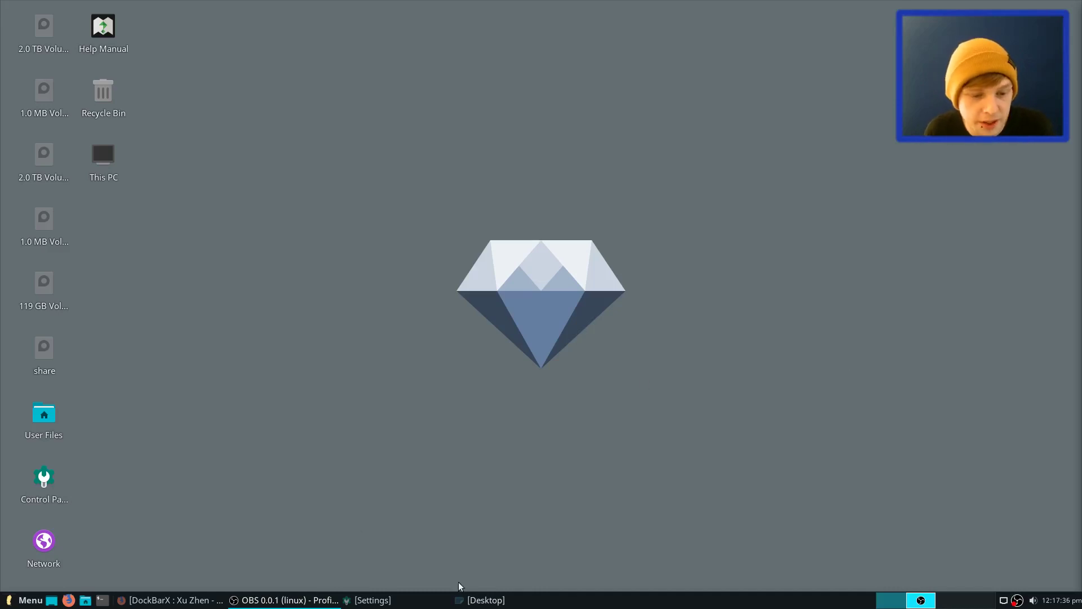
Try the blue feather wallpaper, then apply the grey diamond wallpaper and close Desktop Settings
left_click(533, 604)
left_click(499, 287)
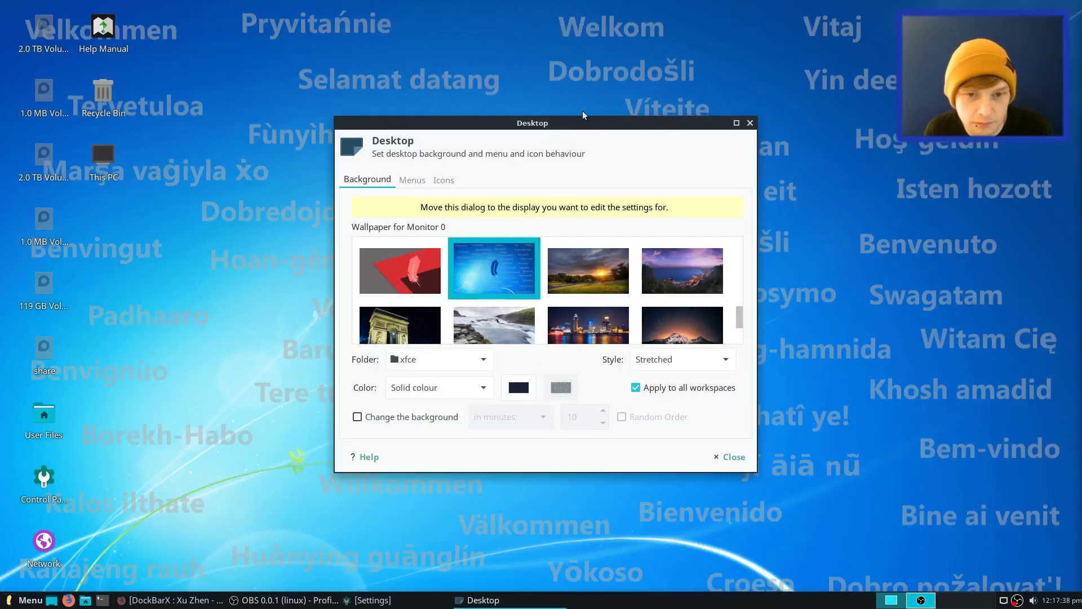
left_click_drag(566, 120, 431, 138)
scroll(478, 318, "up", 5)
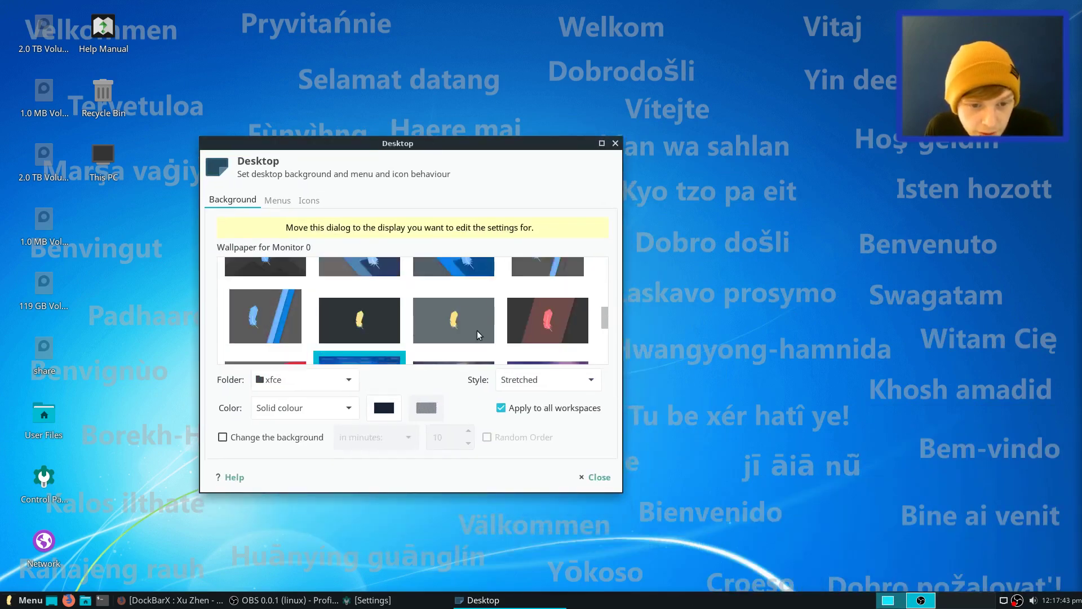
scroll(406, 293, "down", 2)
left_click(460, 276)
left_click(616, 143)
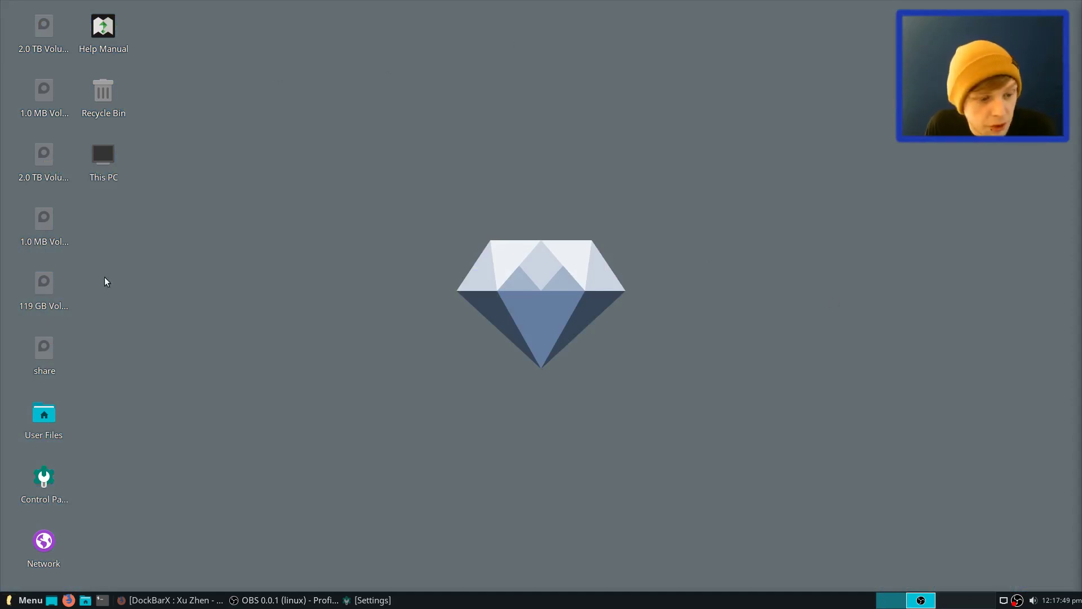
Launch the file manager from the bottom panel to show the home folder
left_click_drag(179, 50, 220, 341)
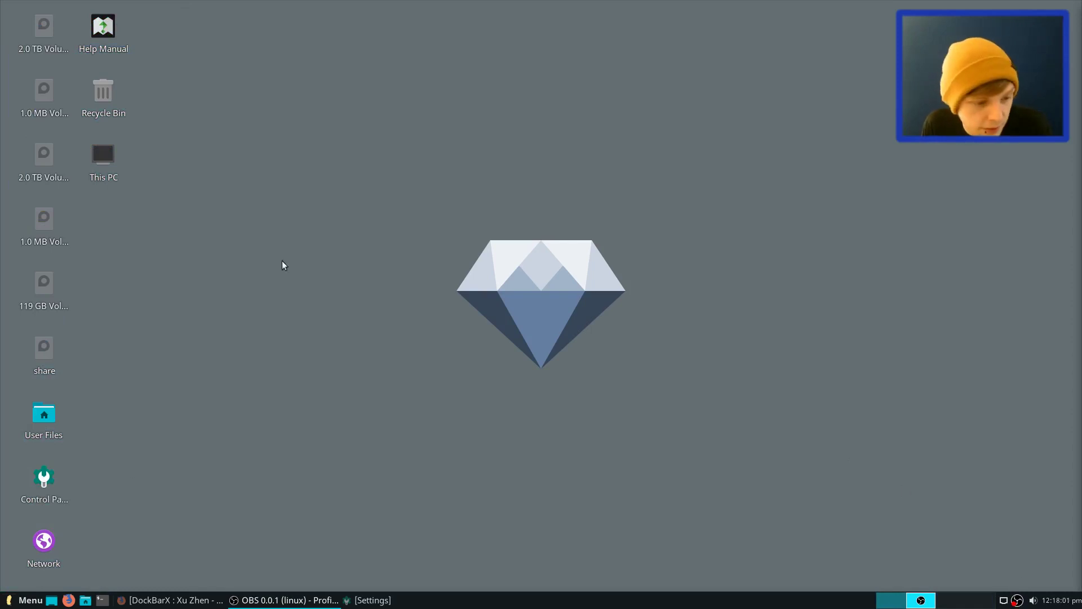
left_click(86, 600)
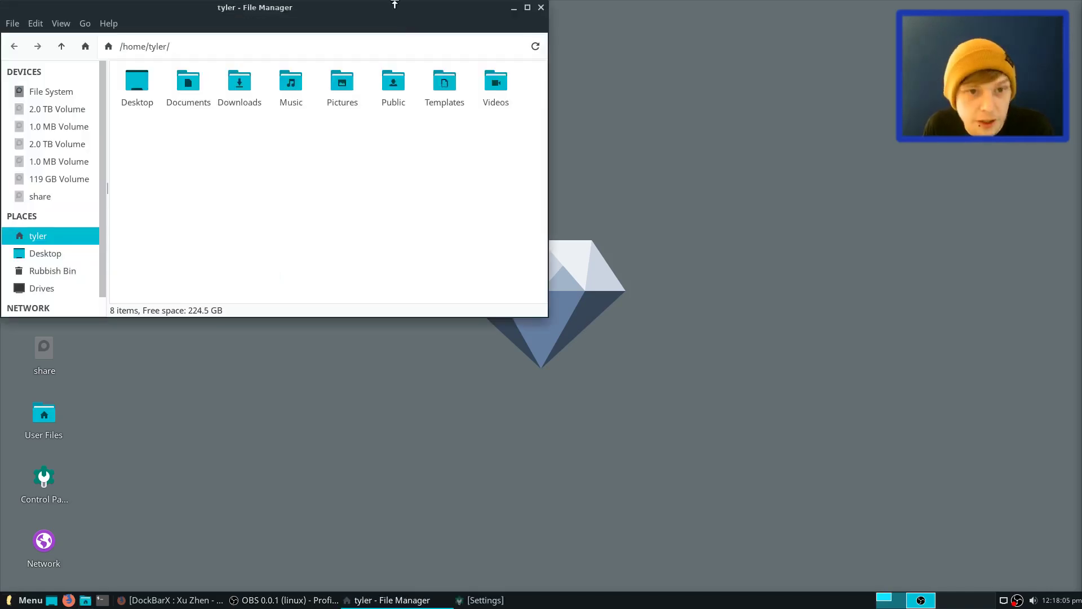
Center the Thunar window, view its About box showing version 1.6.15, then close it
left_click_drag(390, 9, 658, 48)
left_click(373, 63)
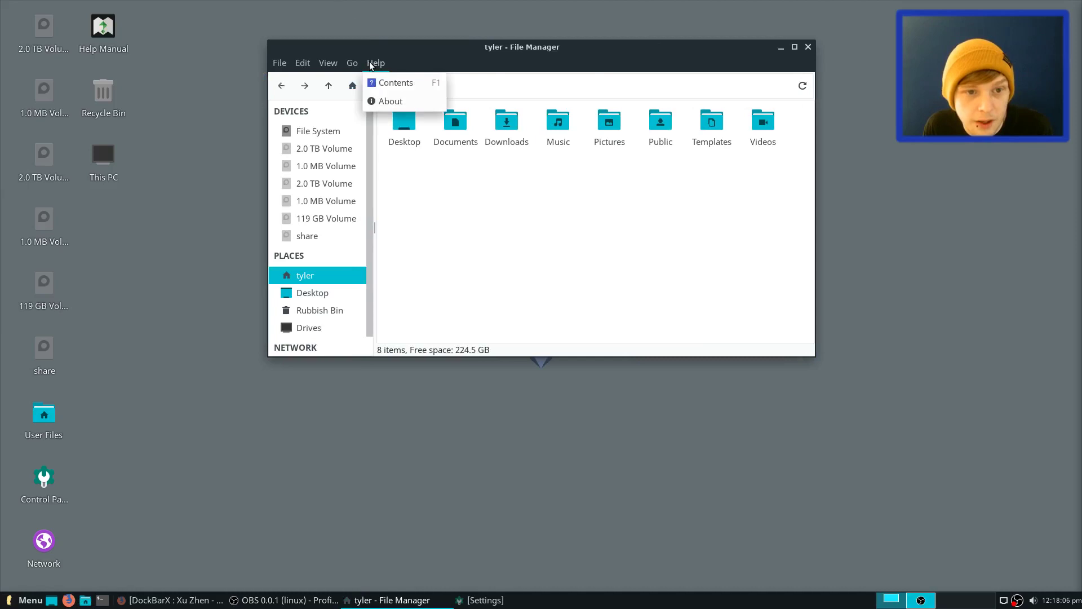
left_click(404, 101)
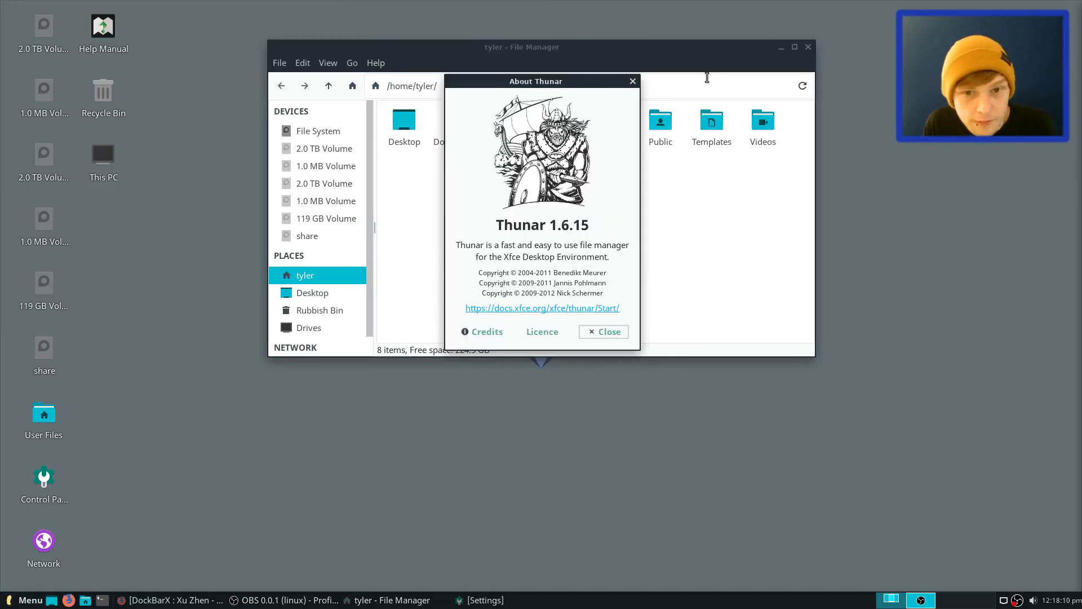
left_click(603, 333)
Minimize the file manager and browse the All, Accessories and System categories in Whisker Menu
left_click(781, 46)
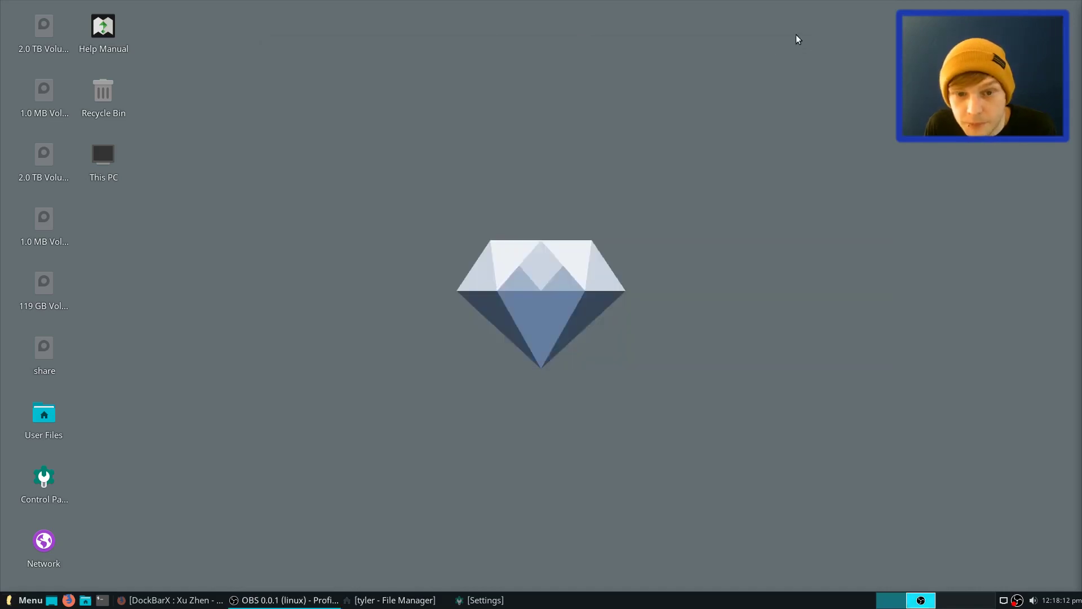
left_click(25, 600)
left_click(63, 318)
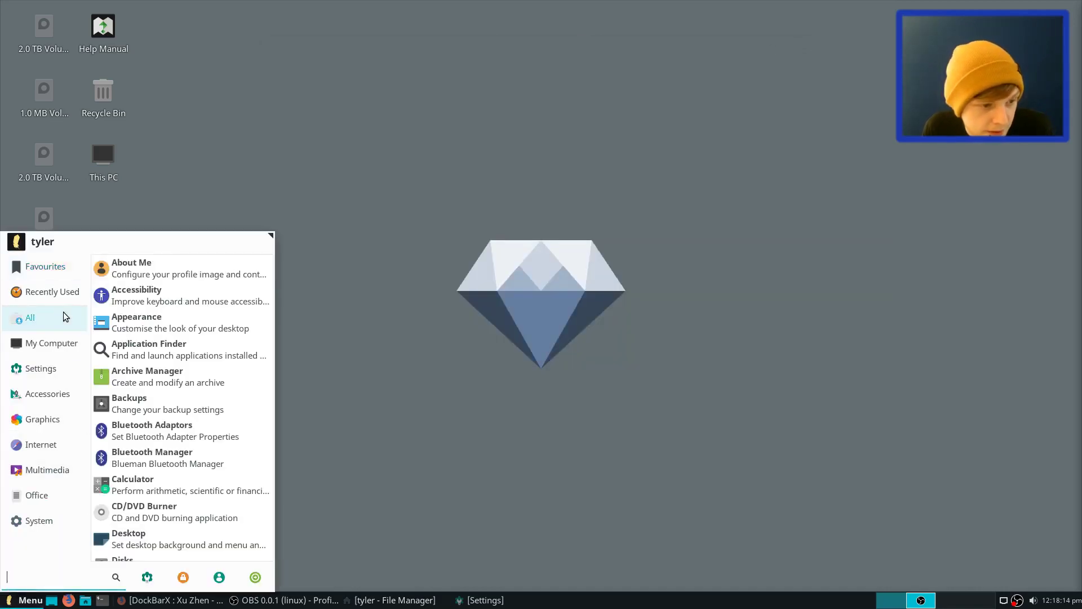
left_click(56, 394)
left_click(56, 516)
Browse Office, Multimedia, Internet and Graphics, then launch Déjà Dup Backup Tool from Accessories
left_click(52, 499)
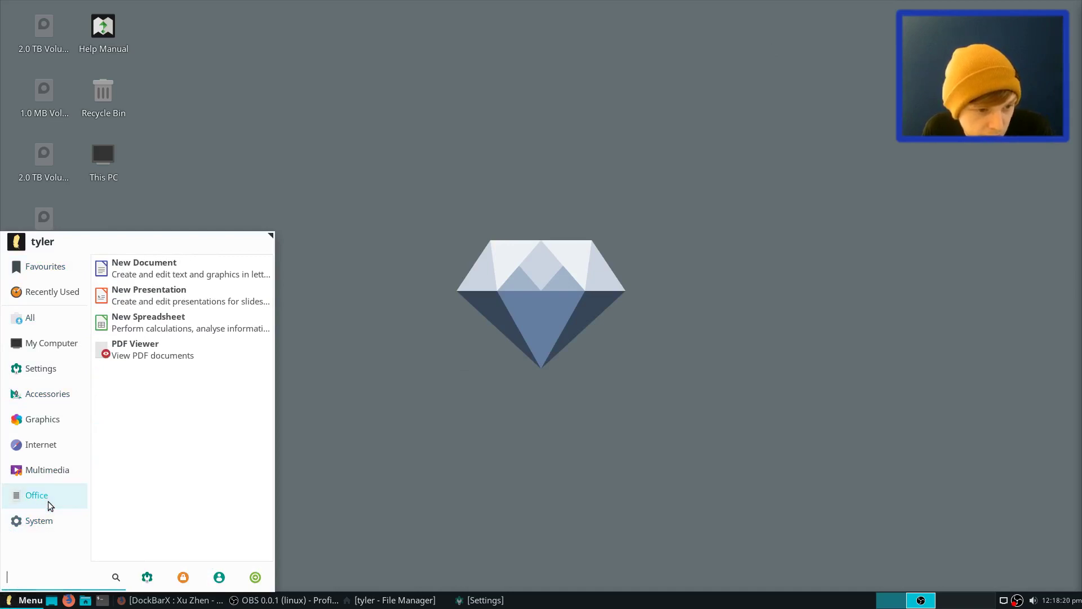
left_click(56, 475)
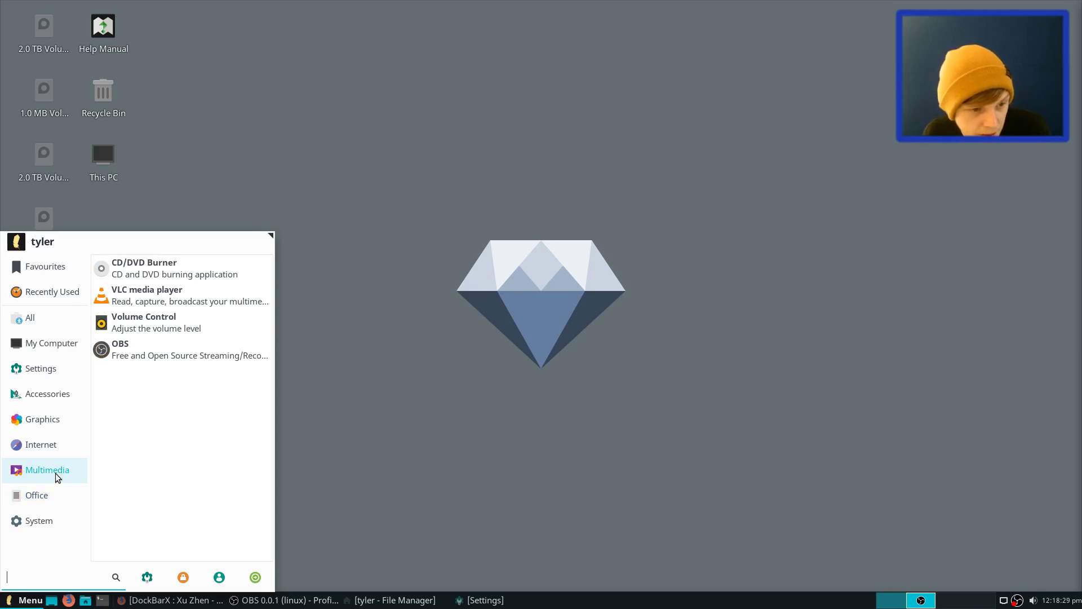
left_click(52, 442)
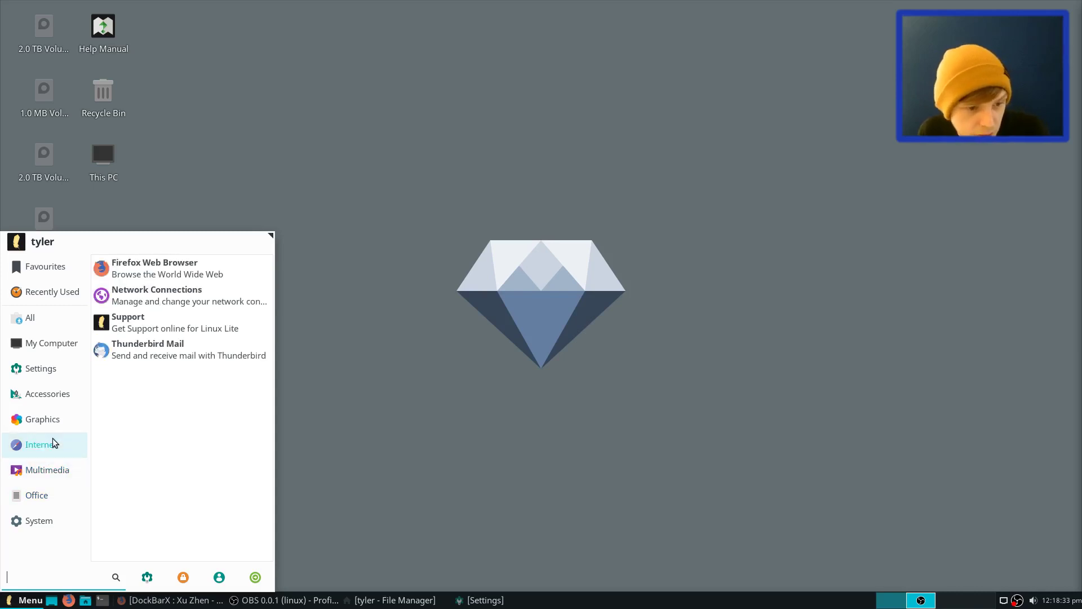
left_click(59, 428)
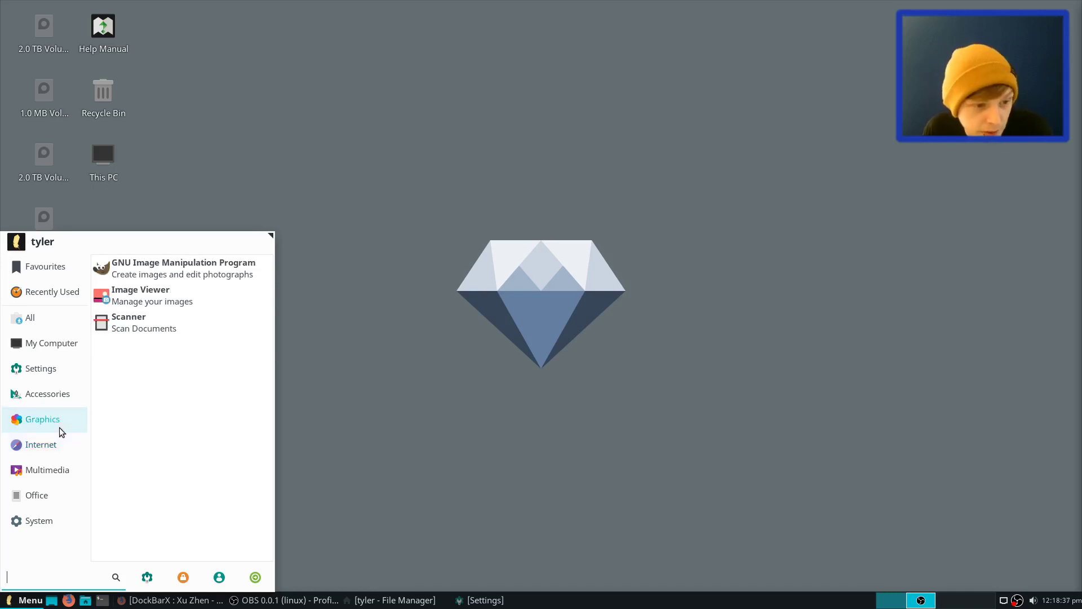
left_click(64, 400)
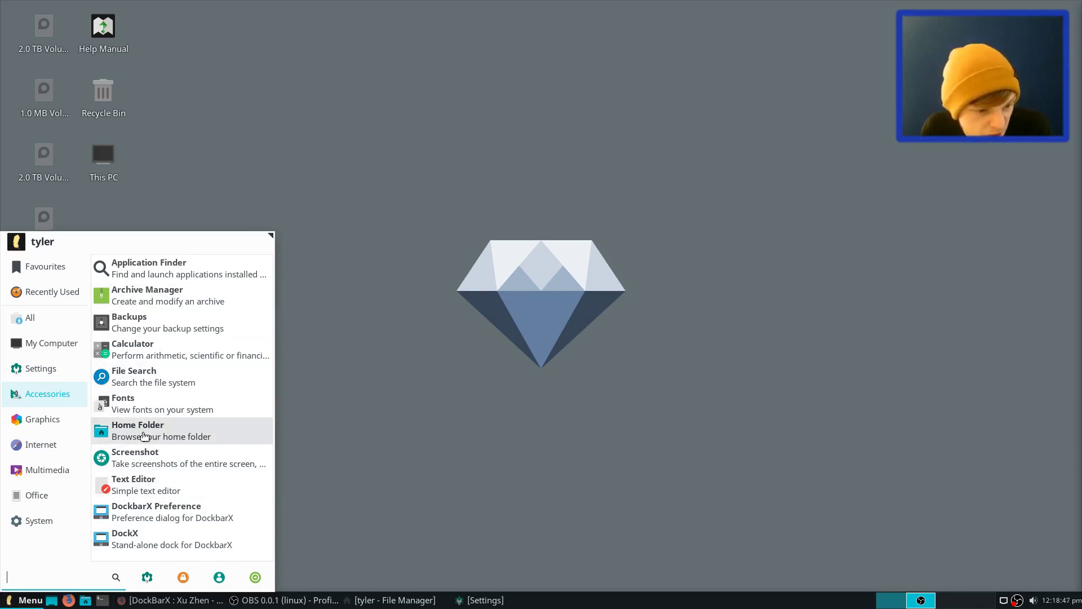
left_click(143, 327)
Review Déjà Dup's backup storage location options, keep Google, and minimize the backup tool
left_click_drag(598, 183, 671, 79)
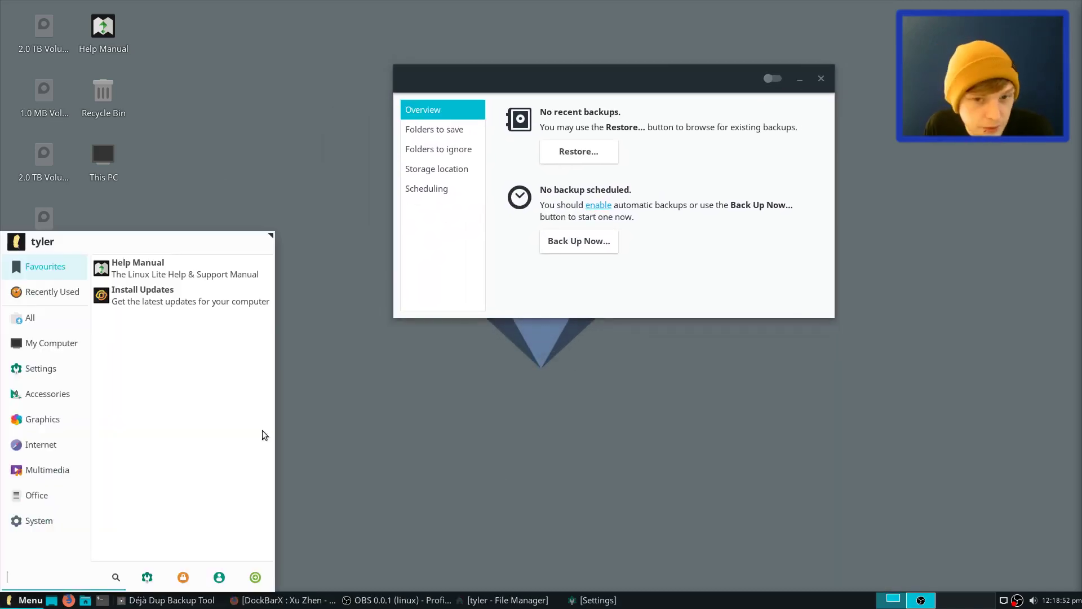
left_click(468, 192)
left_click(410, 176)
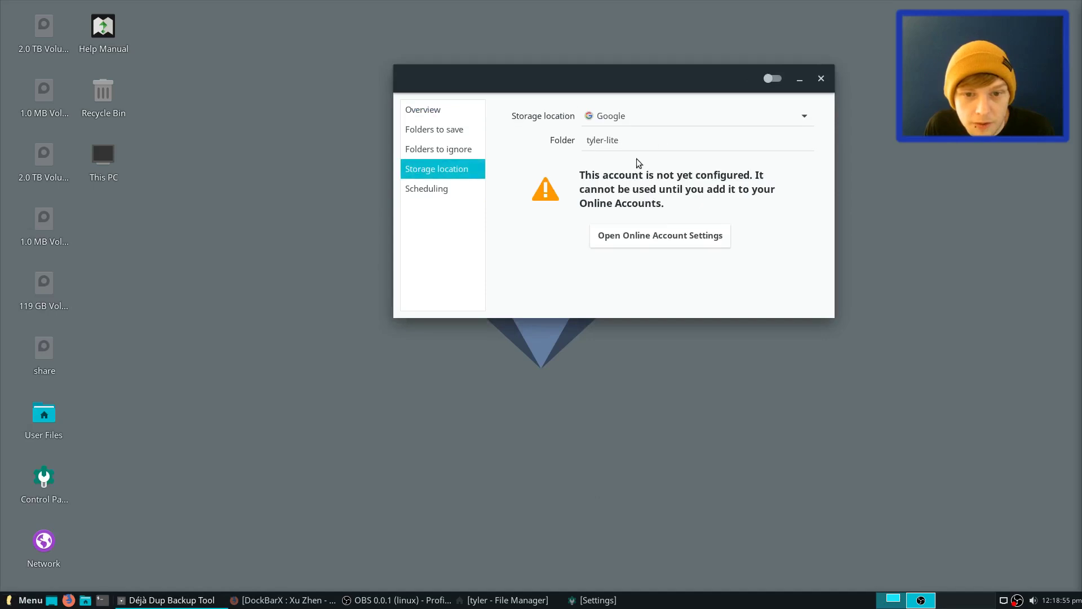
left_click(812, 113)
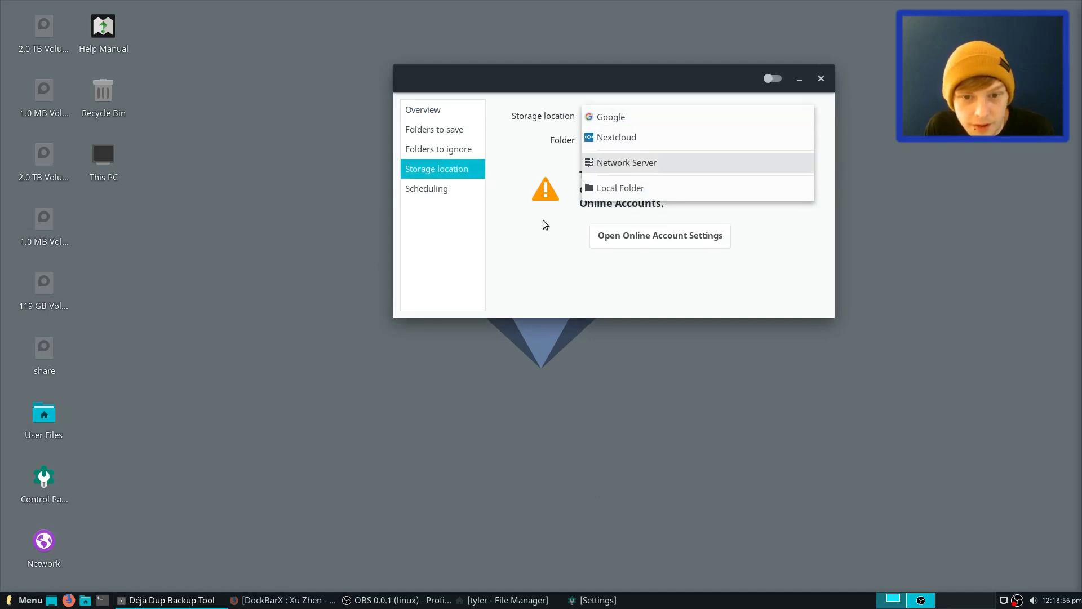
left_click(733, 120)
left_click(801, 80)
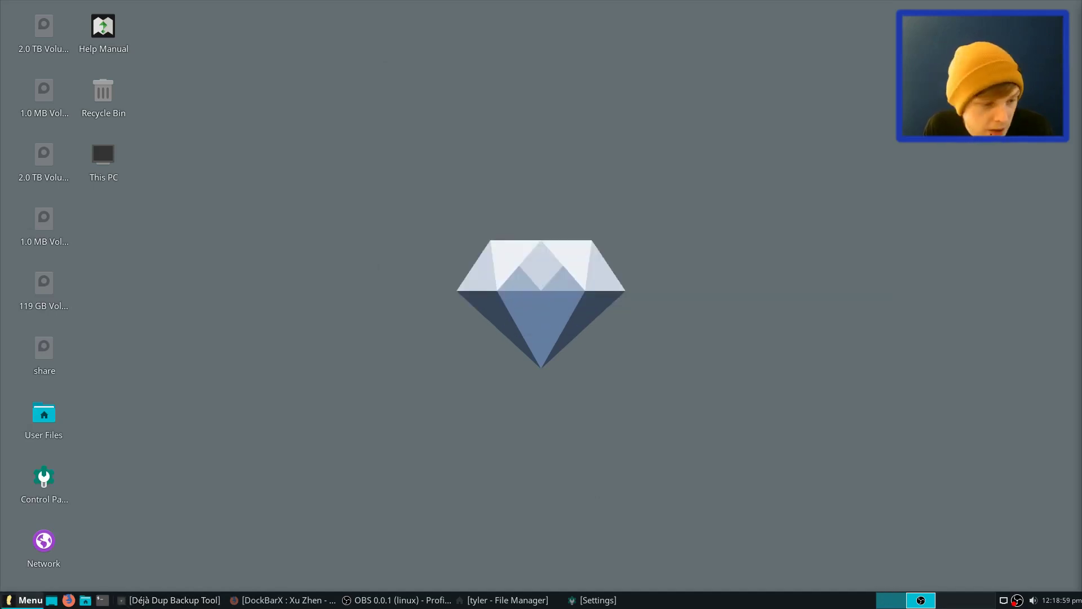
left_click(28, 600)
Launch Timeshift from the System menu, authenticate with the admin password, and pass the snapshot type step
mouse_move(40, 505)
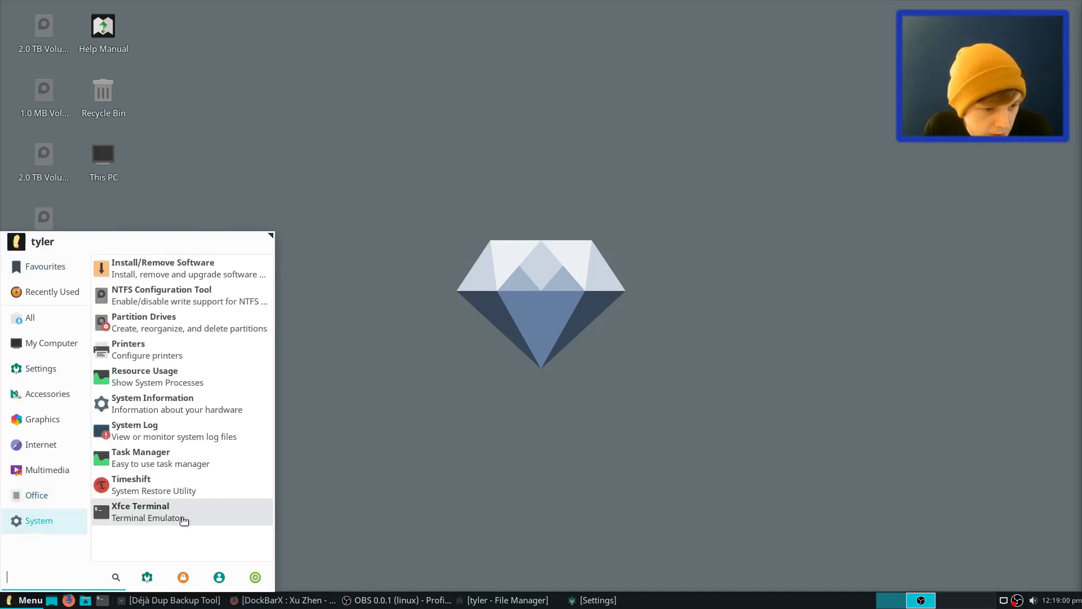
left_click(165, 492)
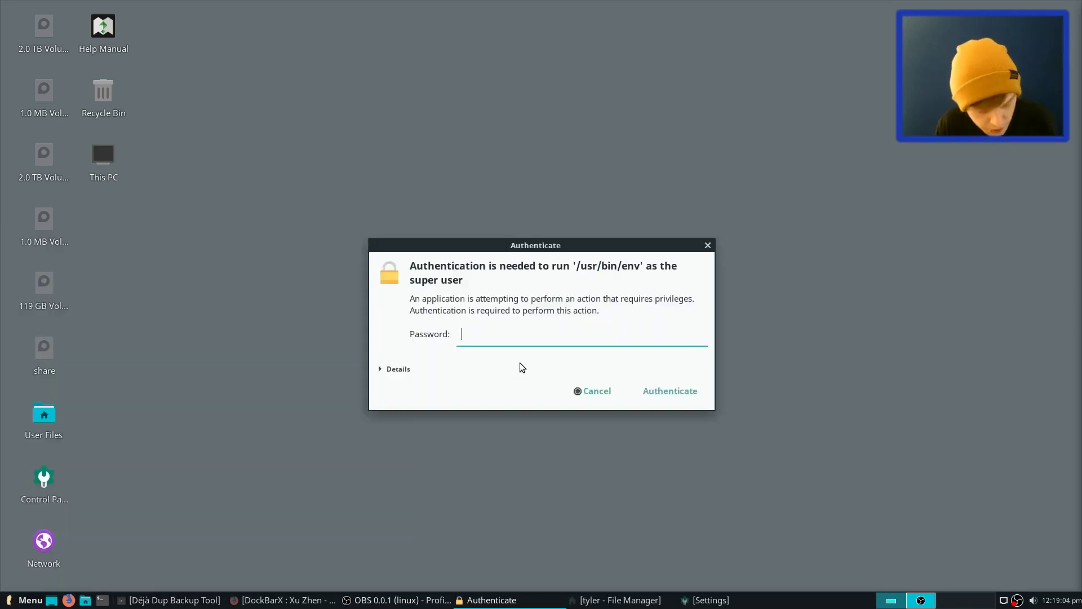
type("••••••••")
key("Return")
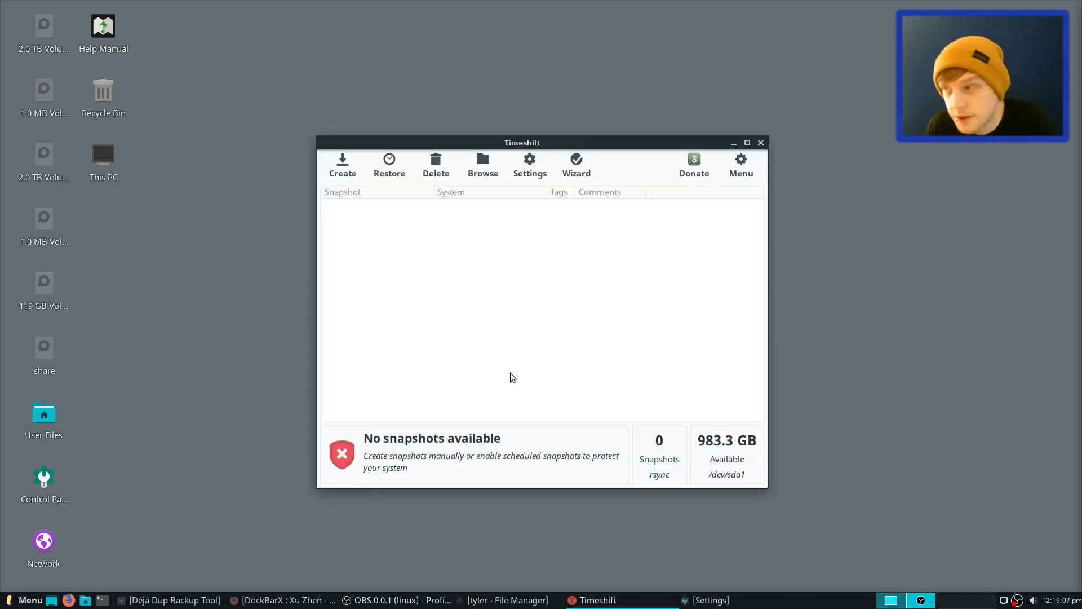
left_click(550, 504)
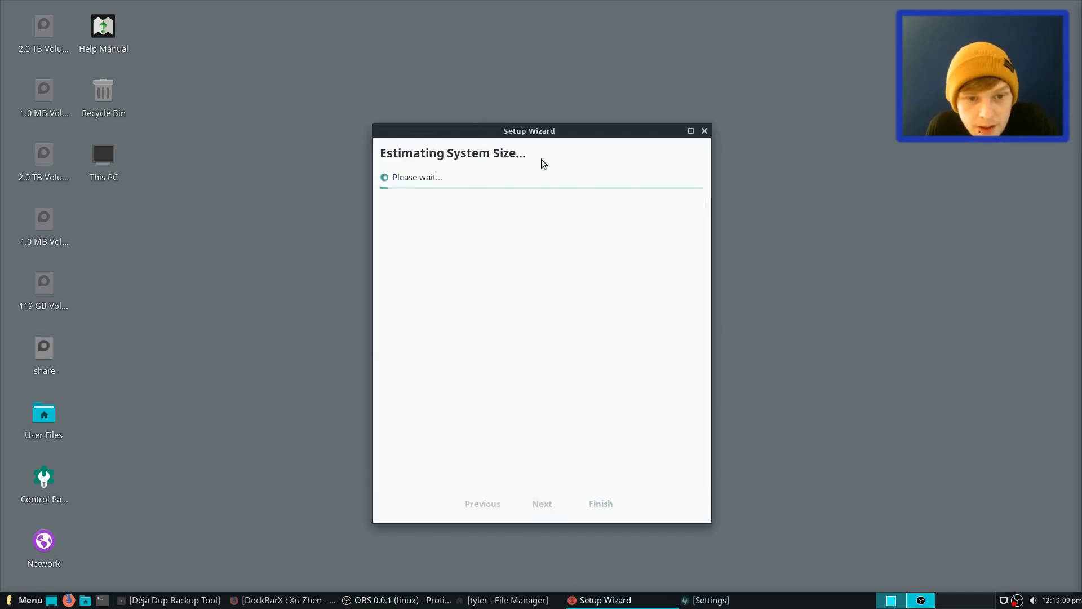
left_click_drag(468, 135, 735, 18)
left_click_drag(803, 22, 548, 84)
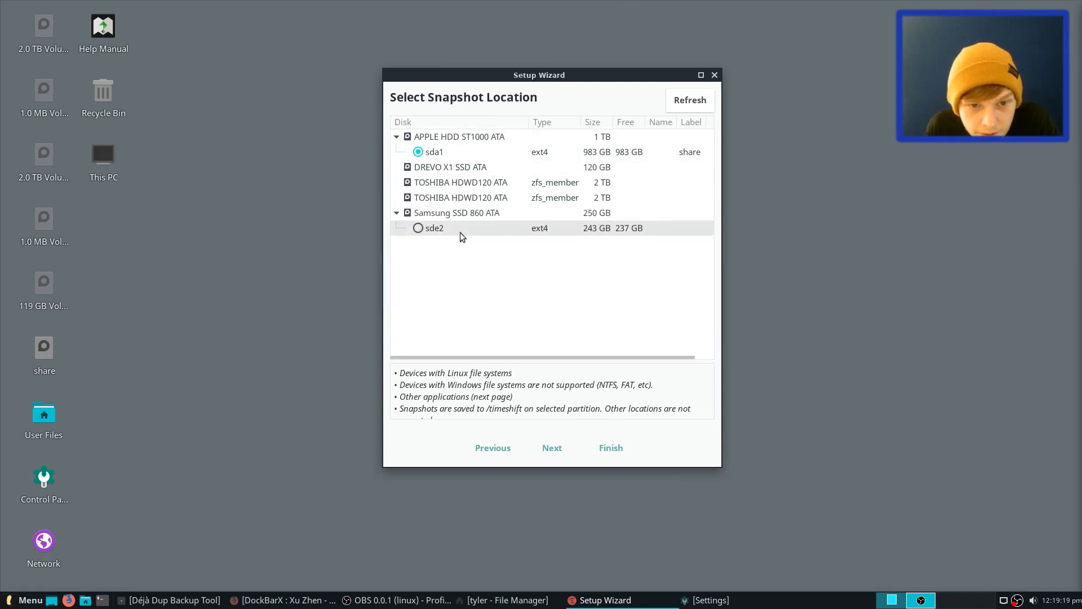
Choose sde2 as the snapshot location, switch from daily to weekly snapshots, and finish setup
left_click(418, 229)
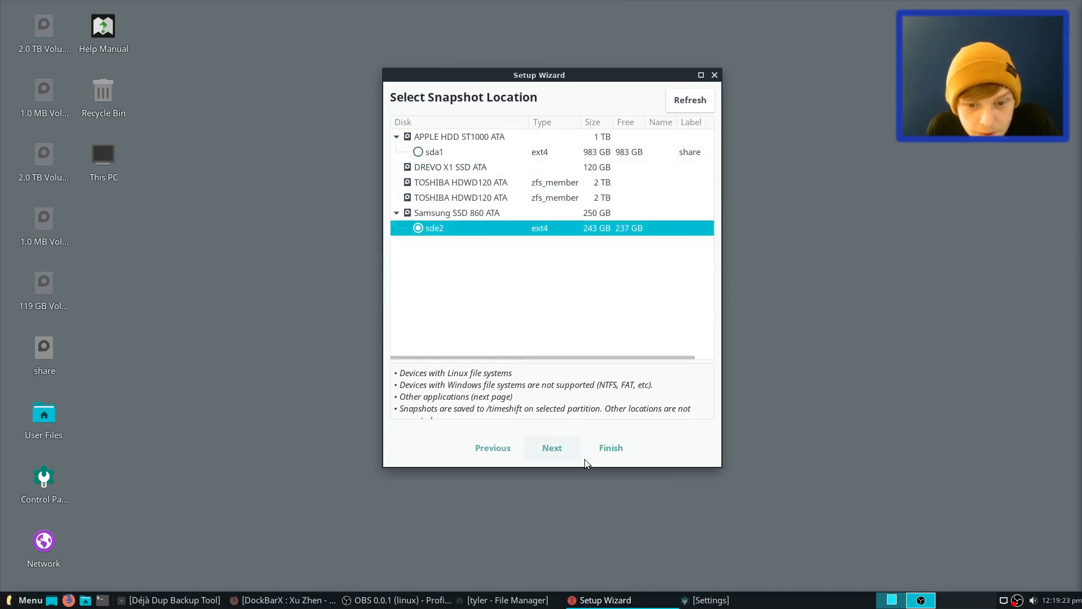
left_click(553, 449)
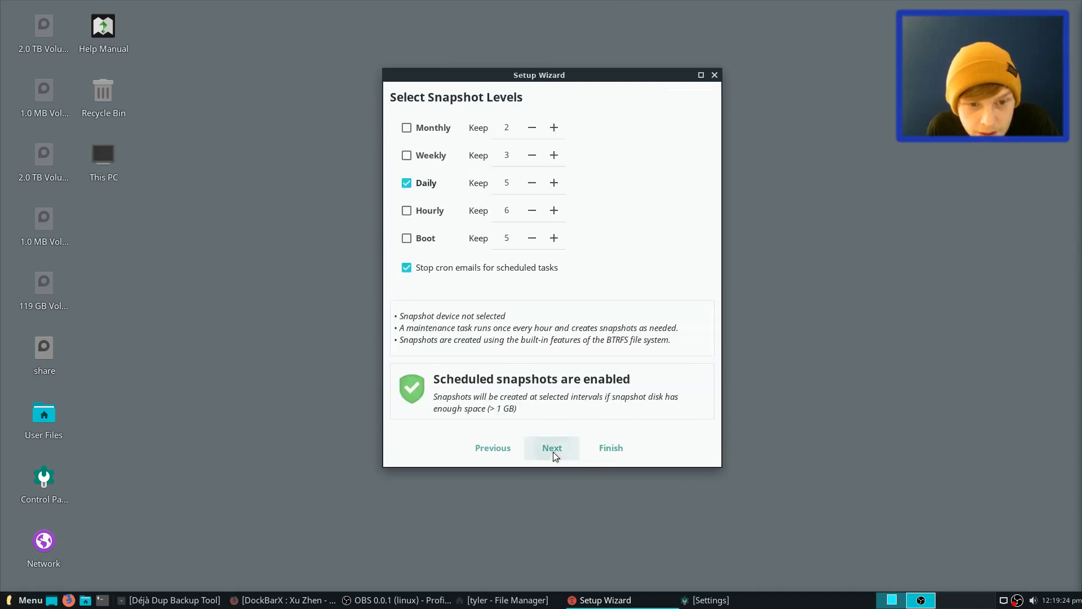
left_click(408, 181)
left_click(405, 155)
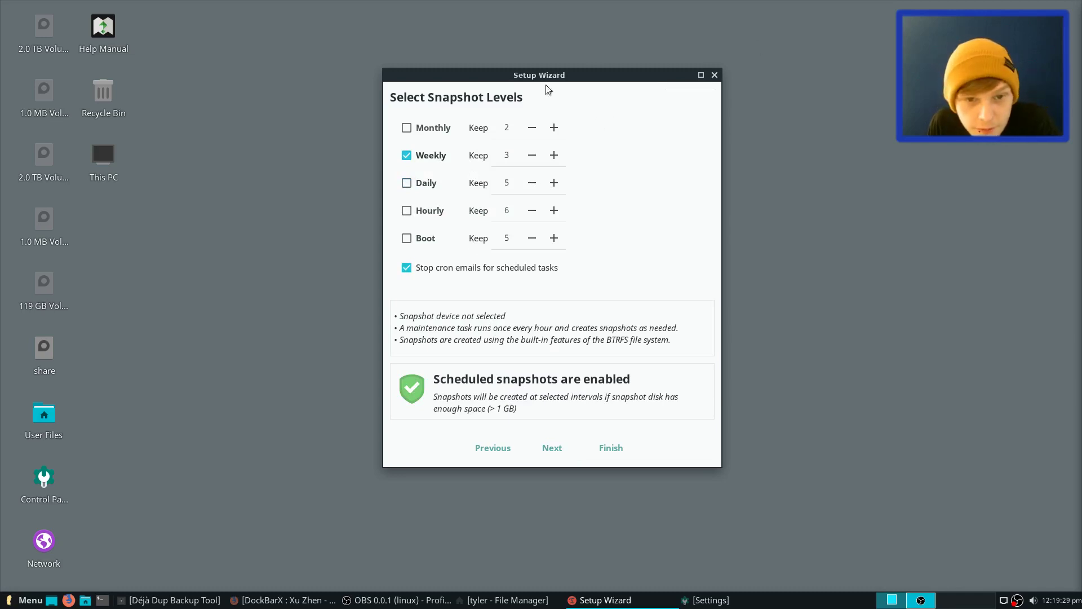
left_click(546, 449)
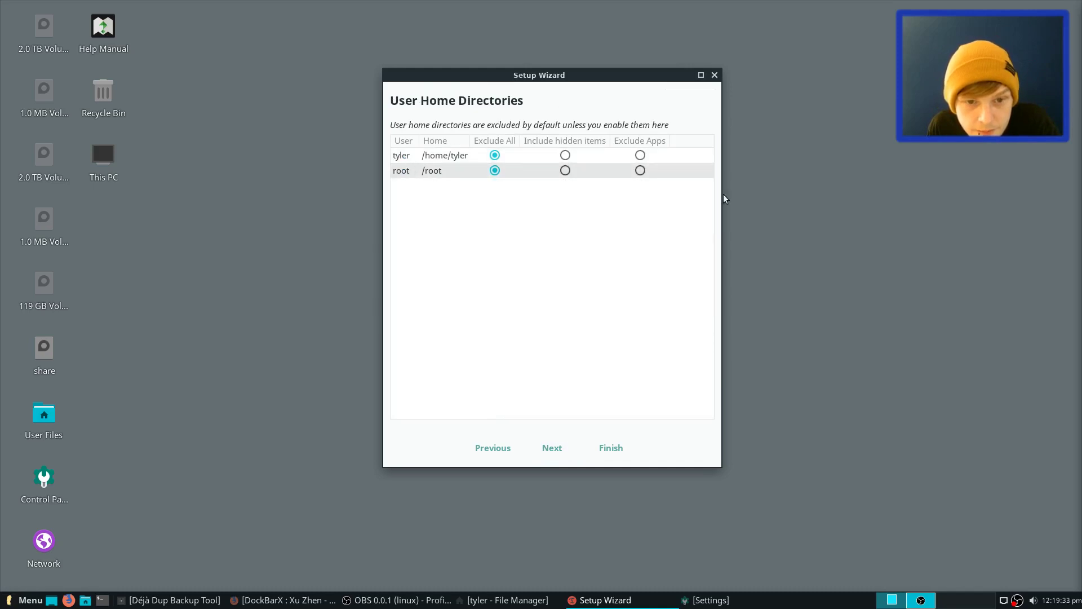
left_click(627, 447)
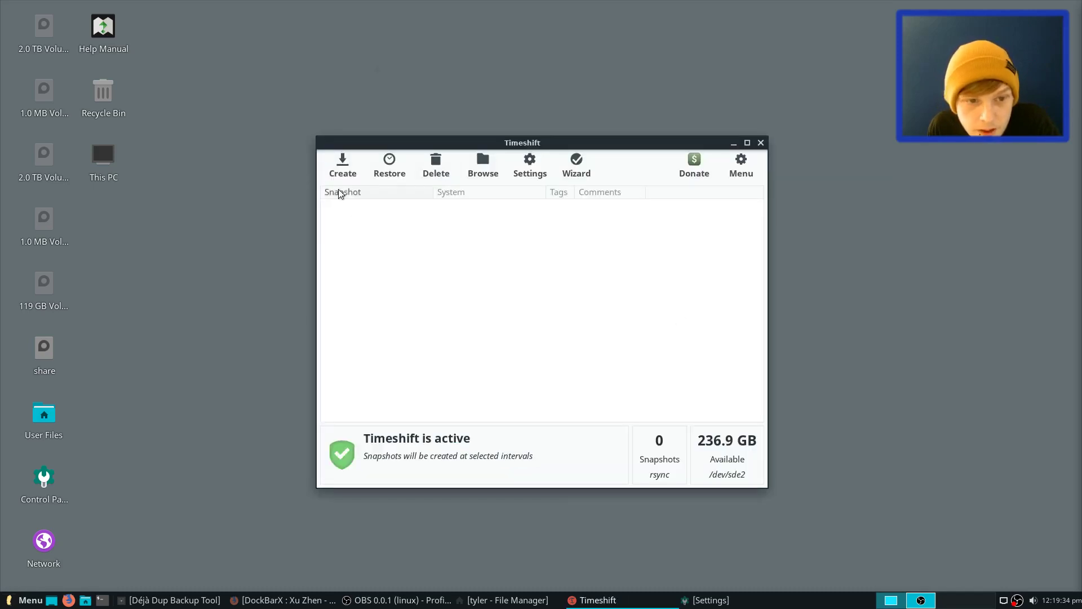
Start creating a new Timeshift snapshot and show all applications in Whisker Menu
left_click(334, 164)
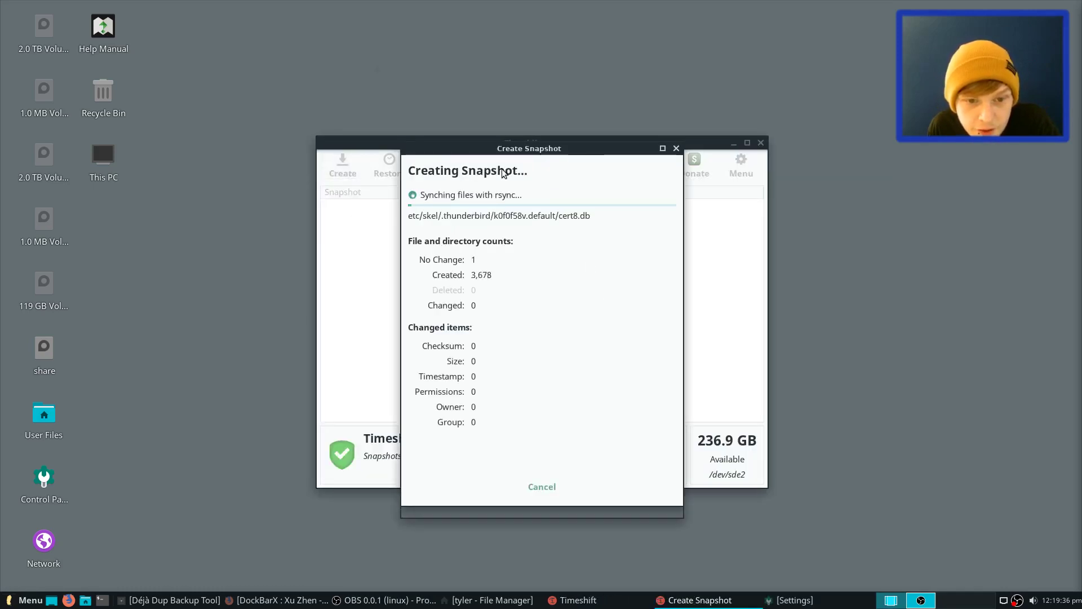
left_click(25, 600)
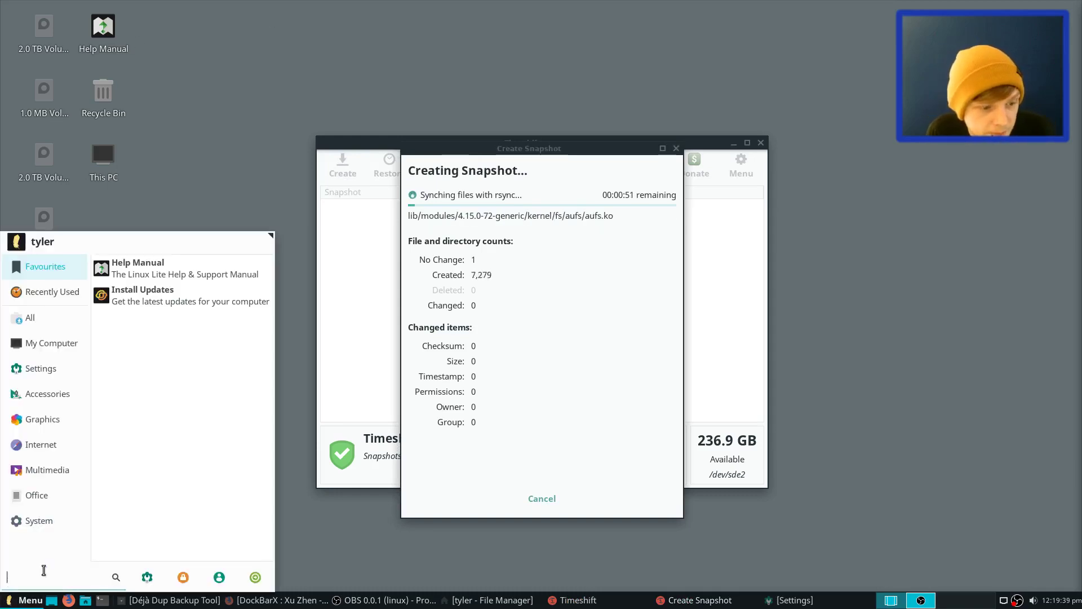
left_click(53, 471)
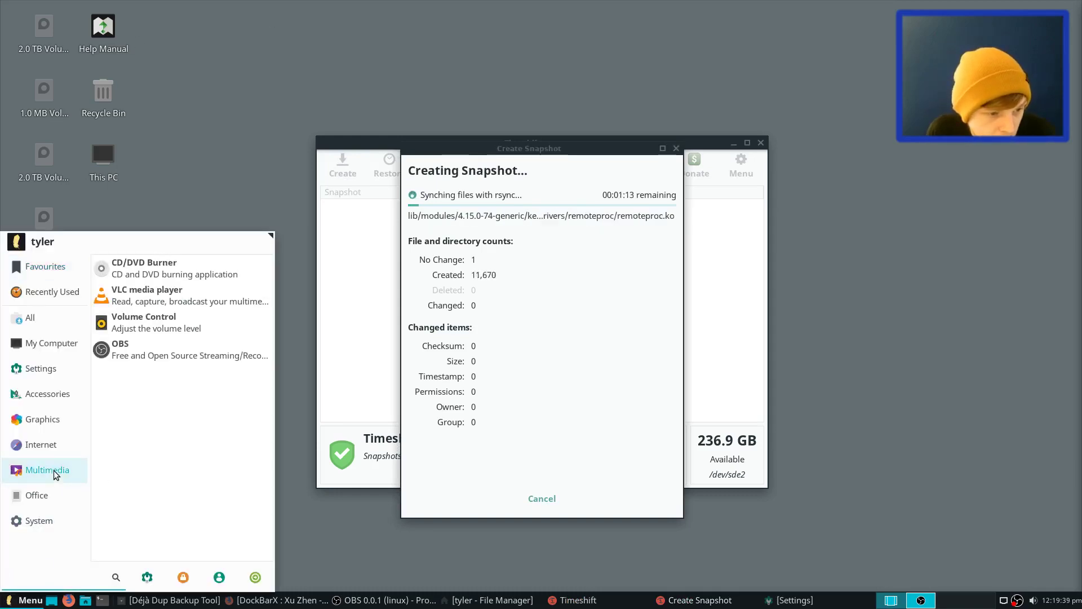
left_click(49, 309)
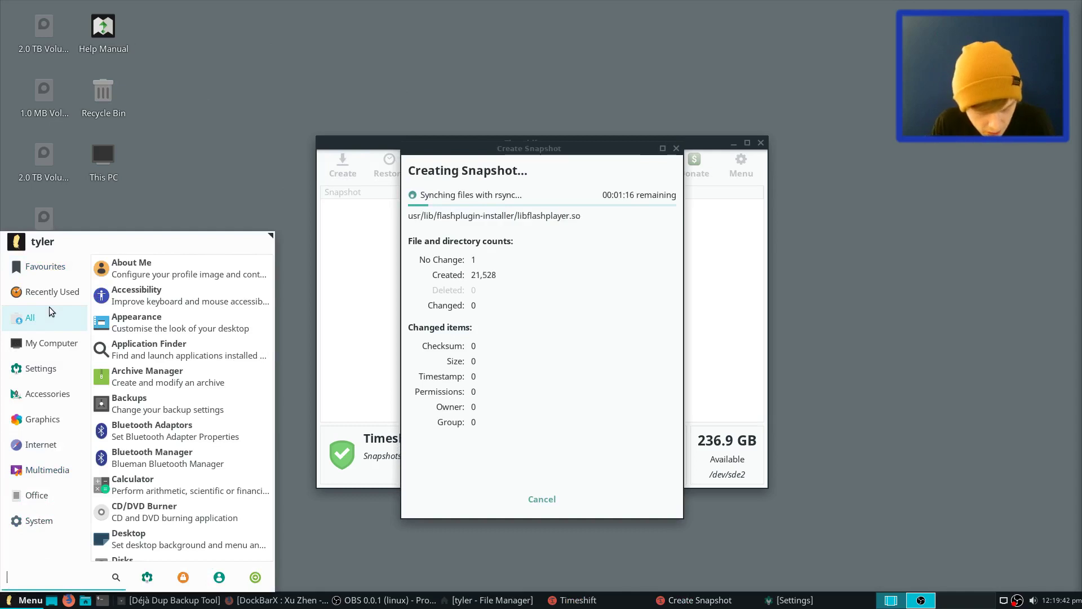
Search the menu for 'lite' and launch the Linux Lite Welcome screen
type("lite")
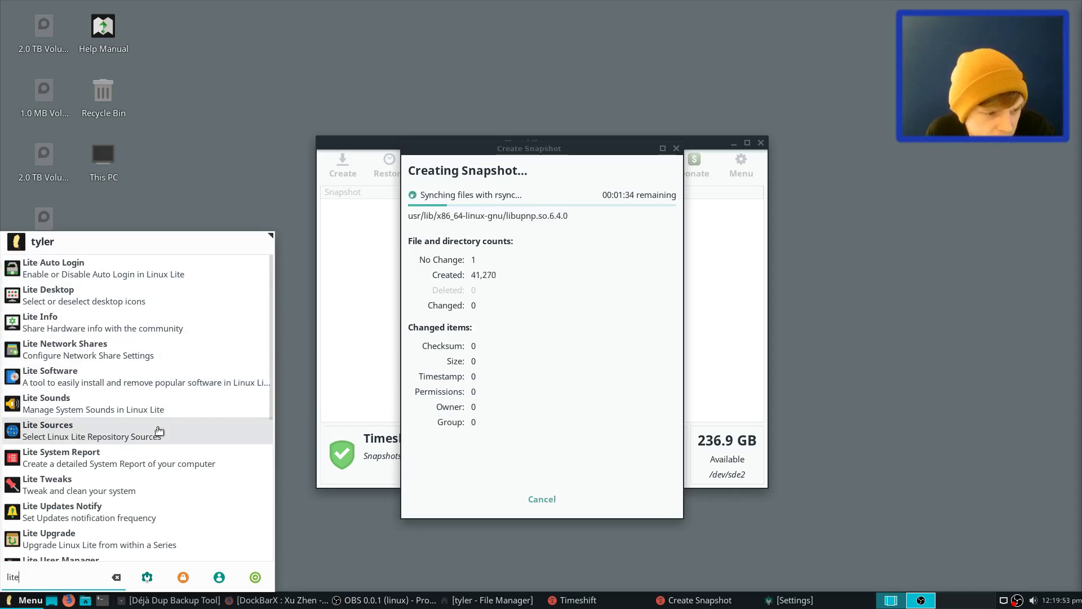
scroll(152, 461, "down", 1)
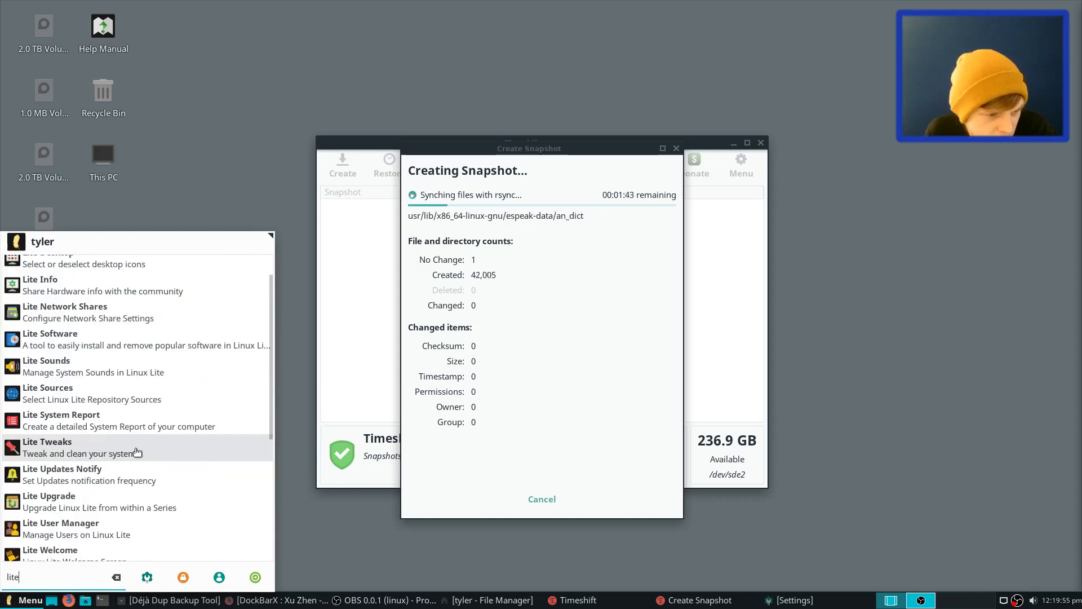
scroll(144, 465, "down", 1)
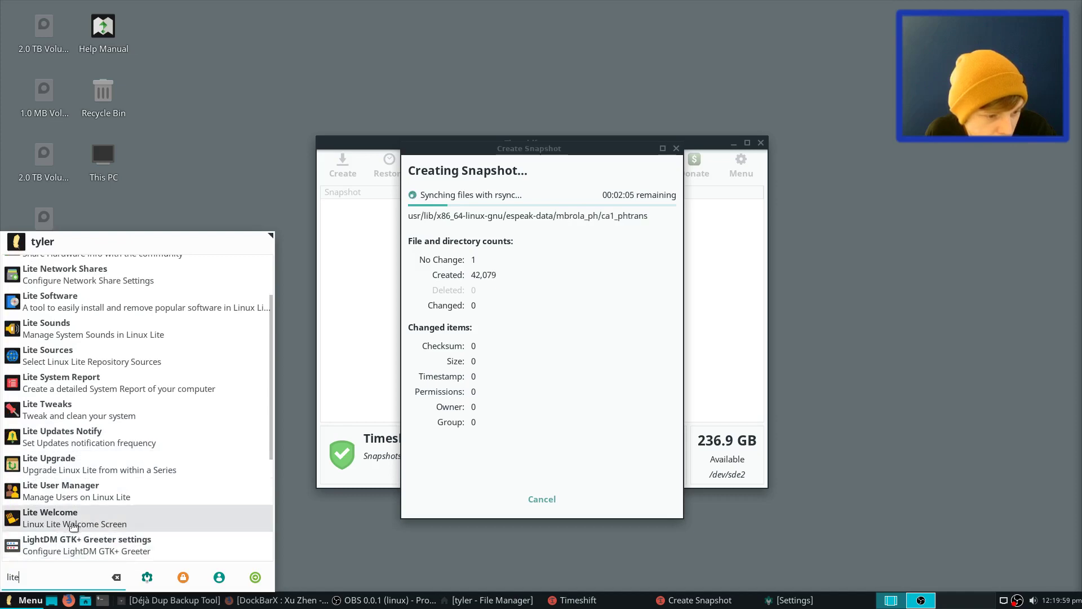
left_click(220, 480)
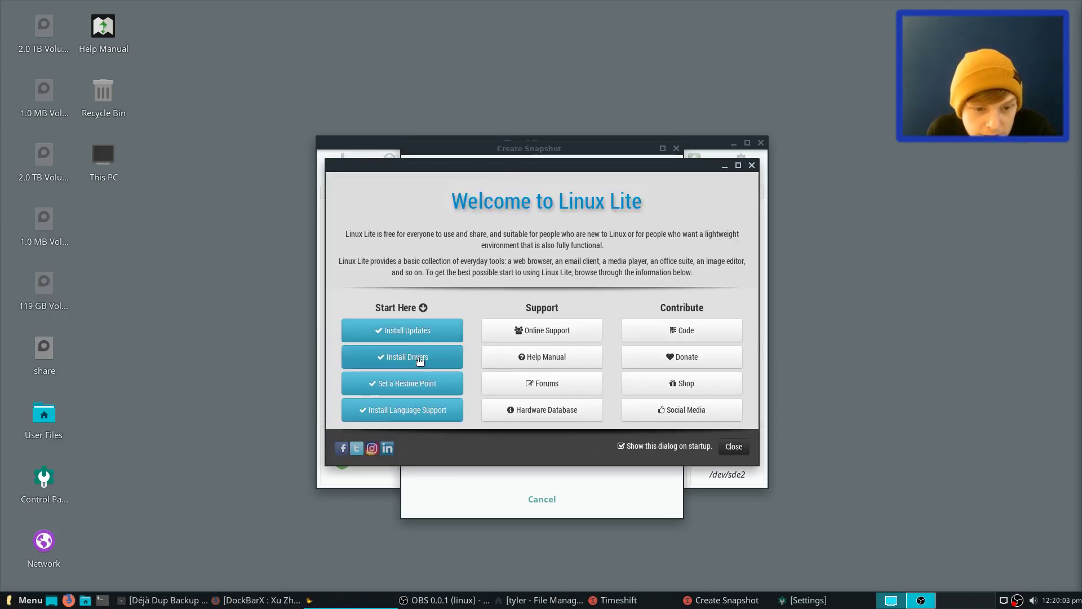
Open the 'Starting with Linux Lite' page, highlight the text about the 3 steps, then close Welcome
left_click(444, 395)
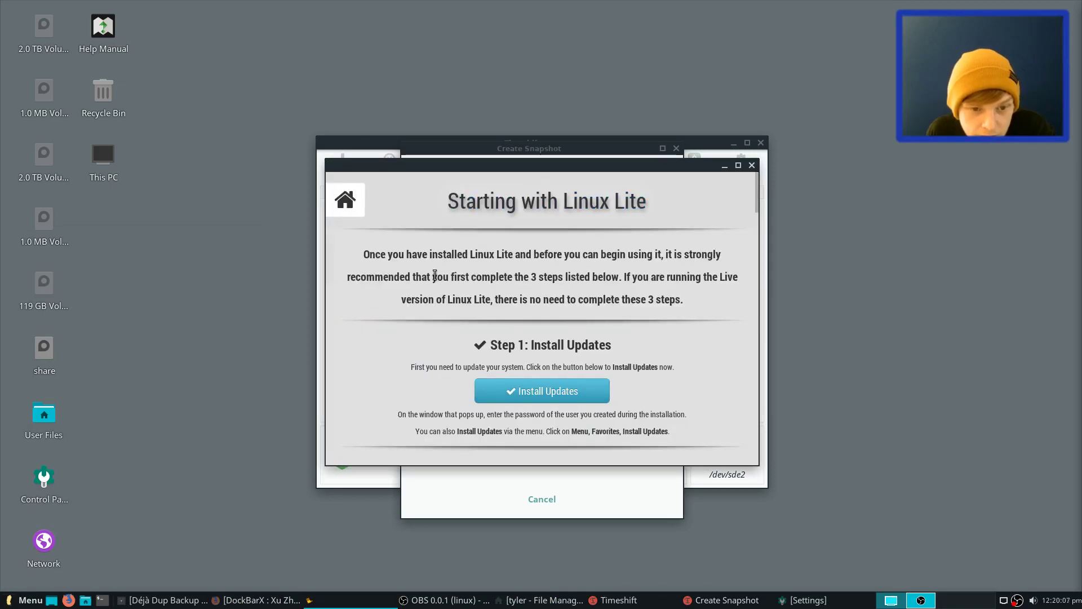
left_click_drag(379, 254, 730, 264)
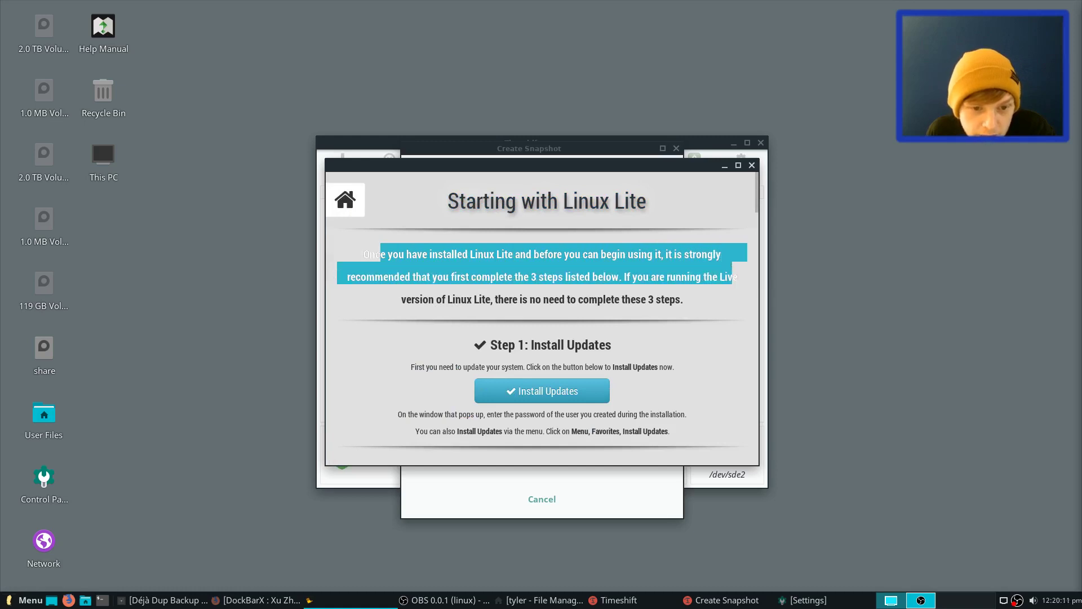
left_click_drag(512, 276, 646, 277)
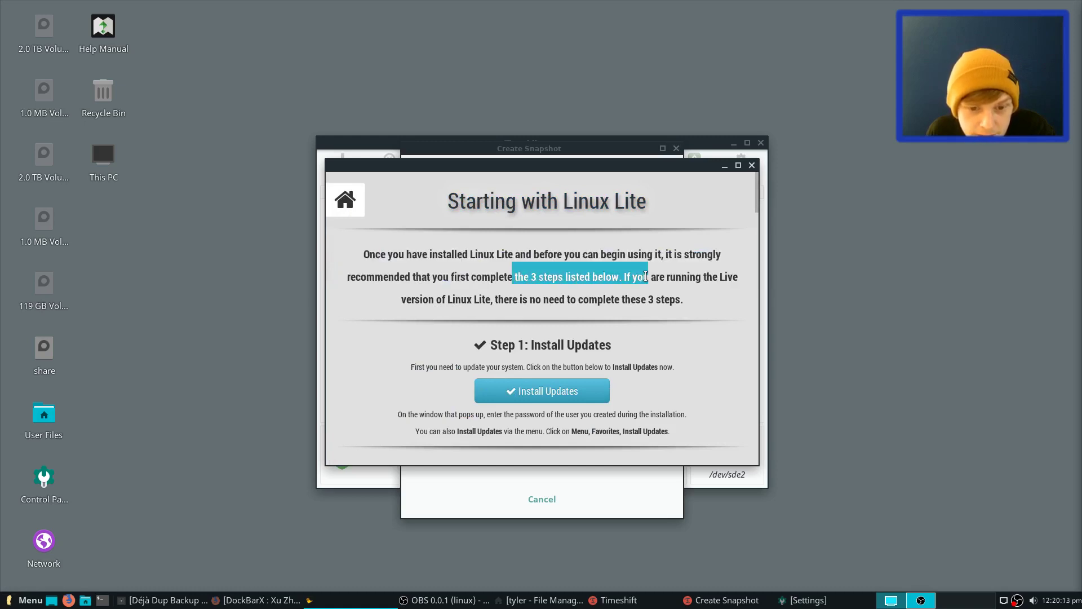
left_click(752, 165)
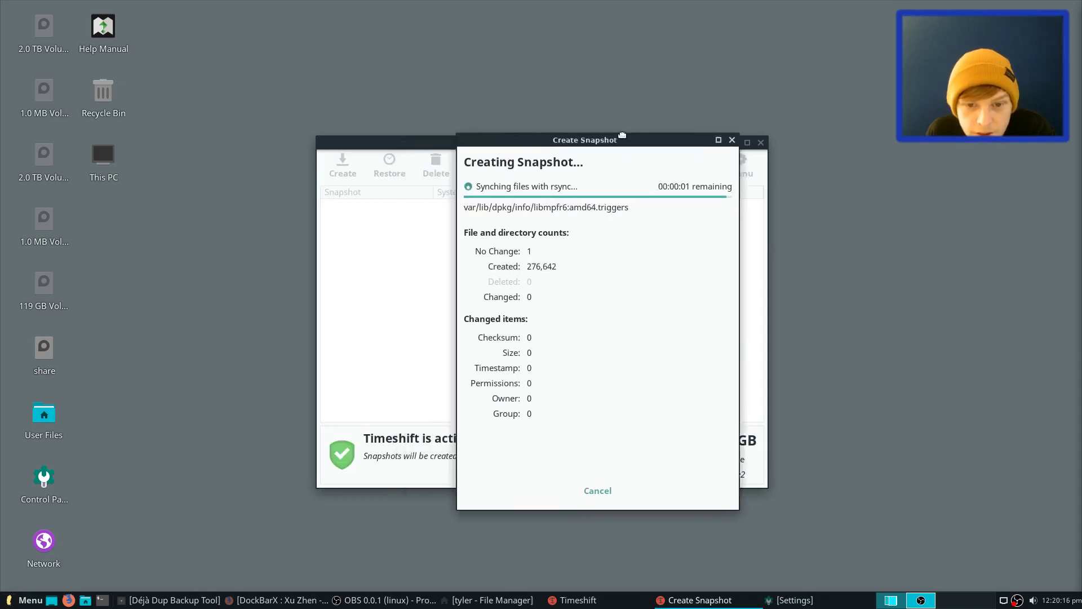
left_click_drag(543, 147, 415, 131)
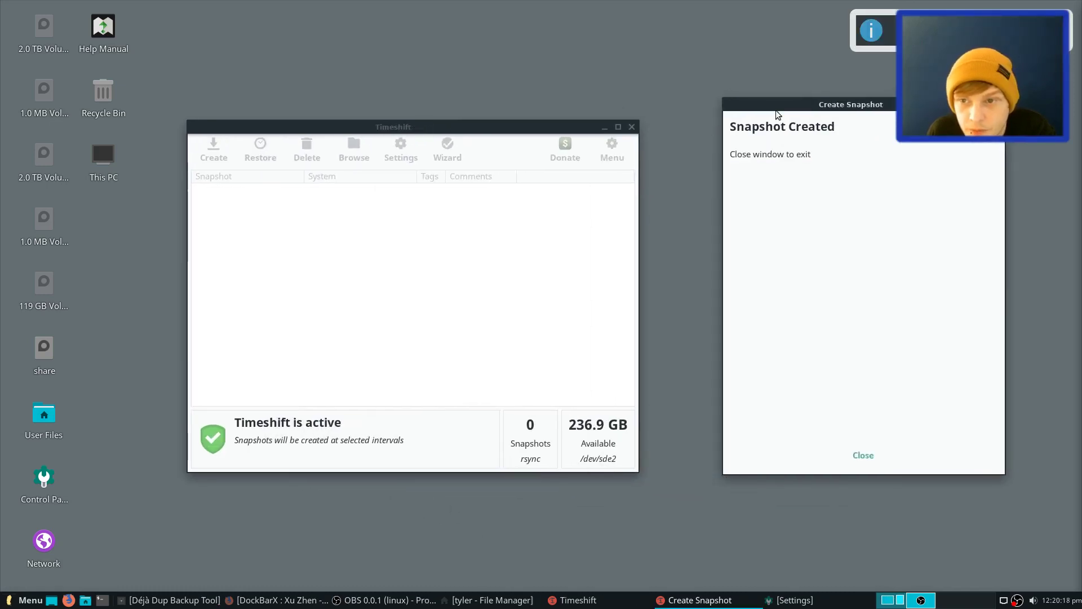
left_click_drag(327, 127, 584, 97)
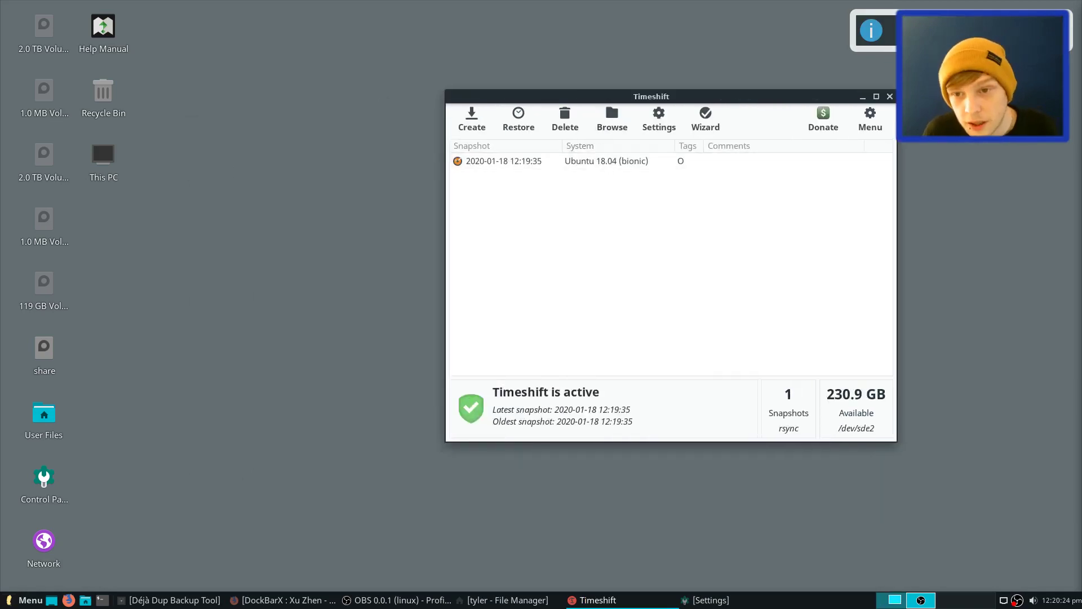
left_click(890, 97)
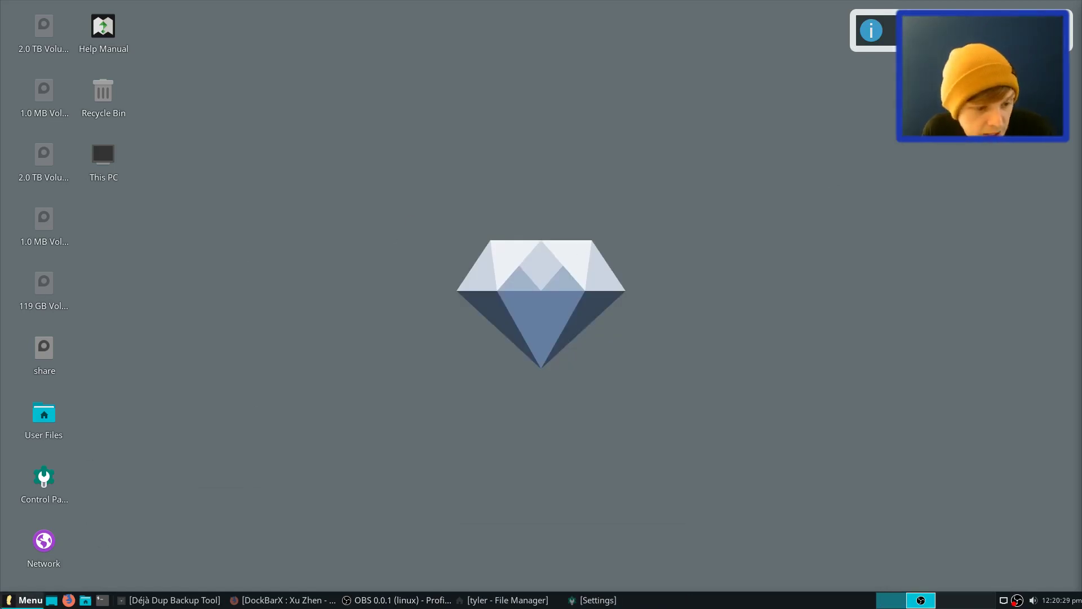
left_click(6, 600)
Launch Lite Software via a 'soft' menu search, authenticate with the admin password, and update software sources
type("soft")
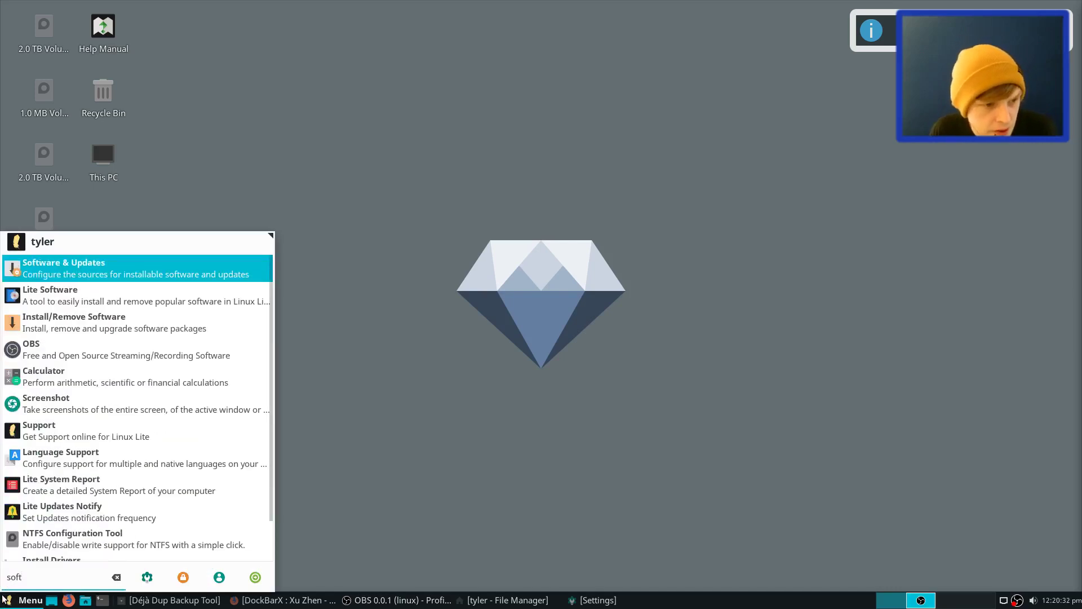
key("Down")
key("Return")
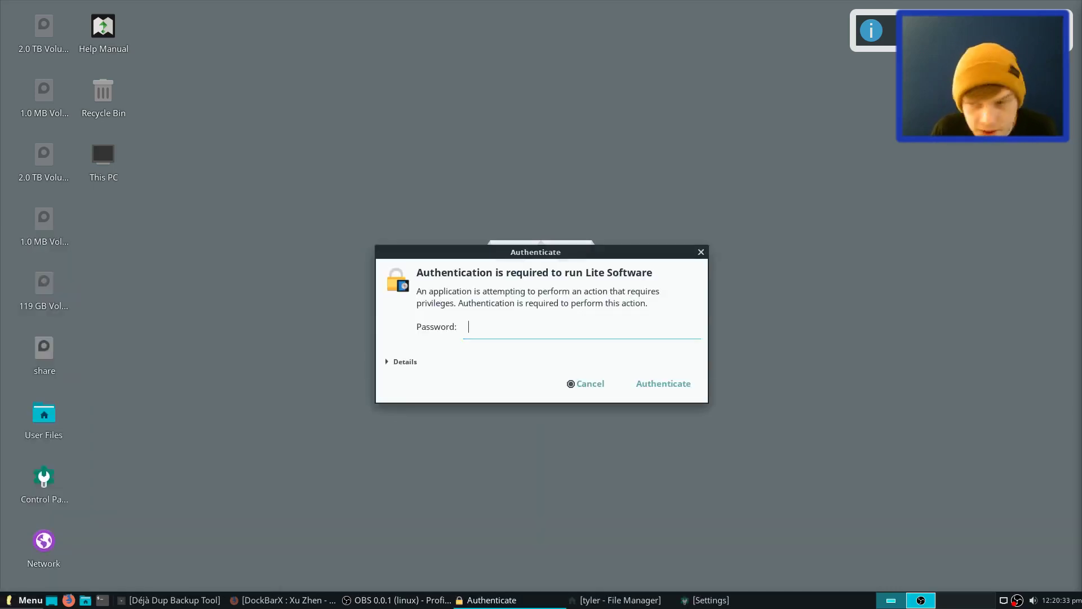
type("********")
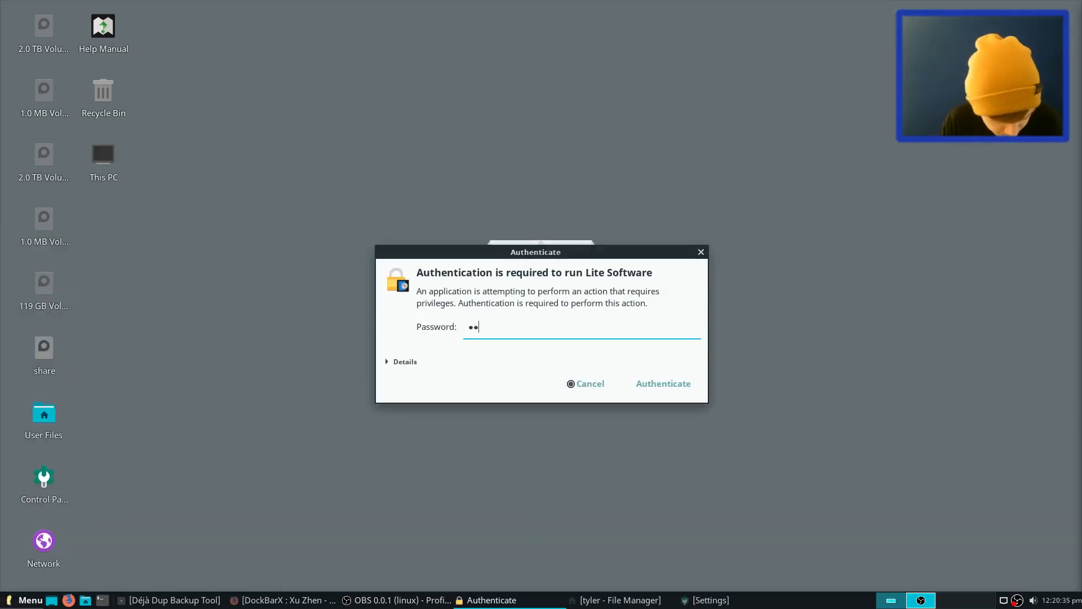
key("Return")
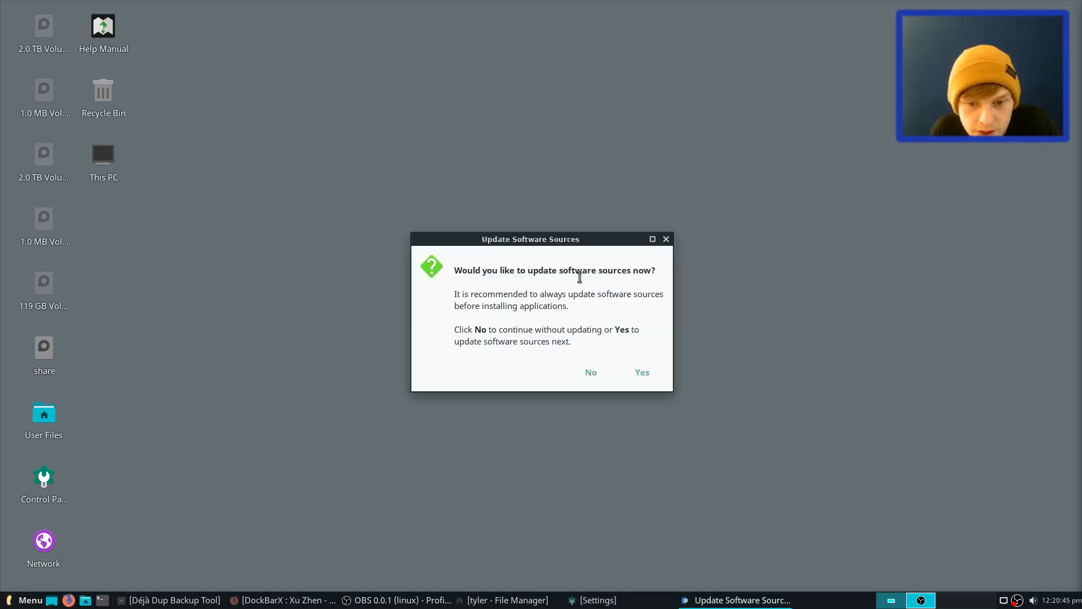
left_click(642, 372)
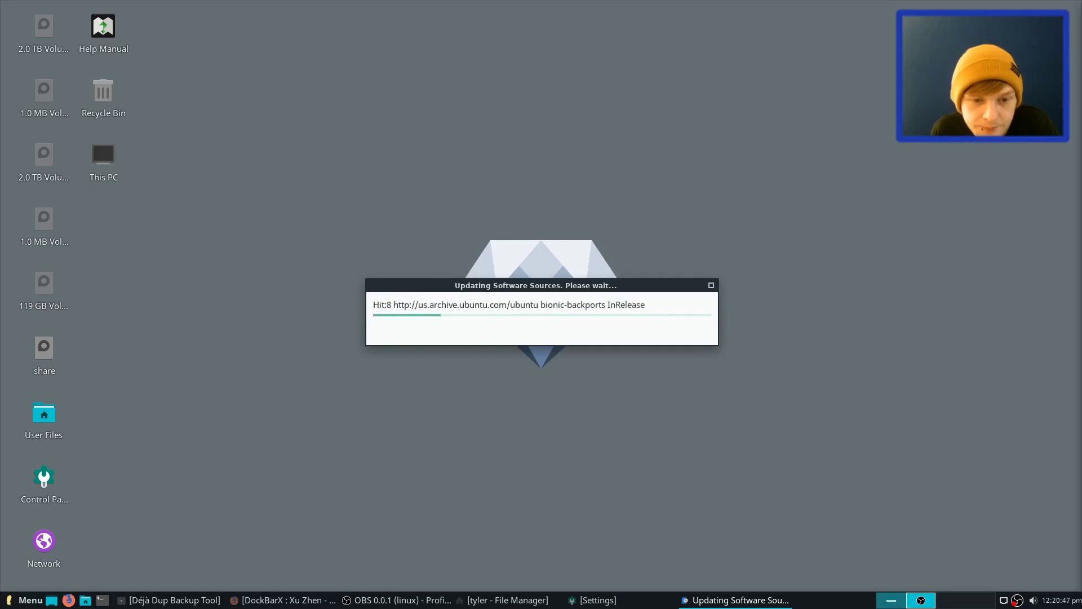
left_click_drag(486, 283, 485, 265)
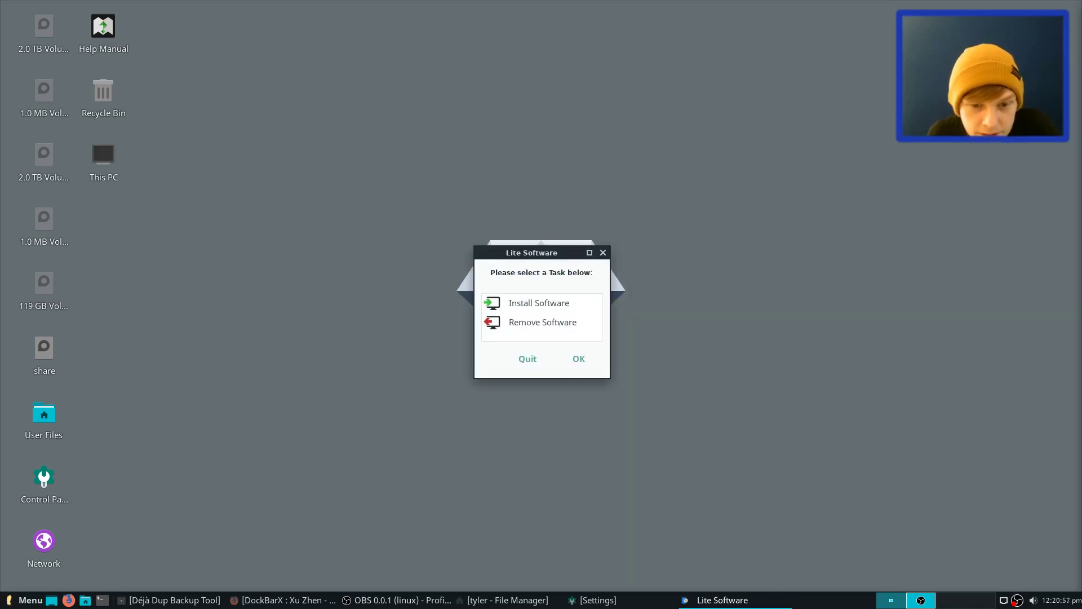
Choose the Install Software task and bring up the list of installable programs
left_click(539, 302)
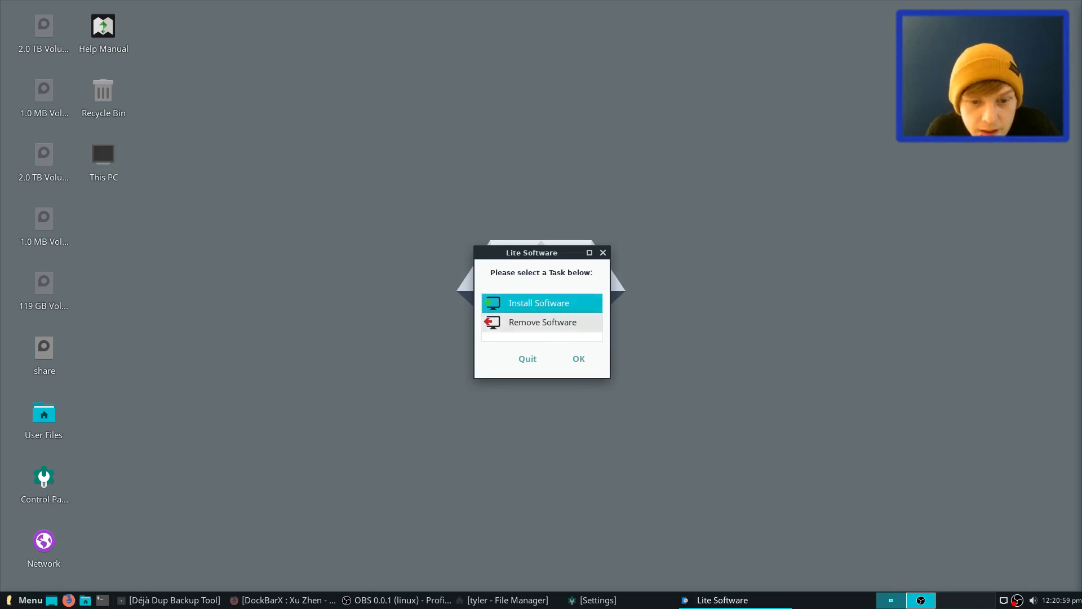
left_click(579, 359)
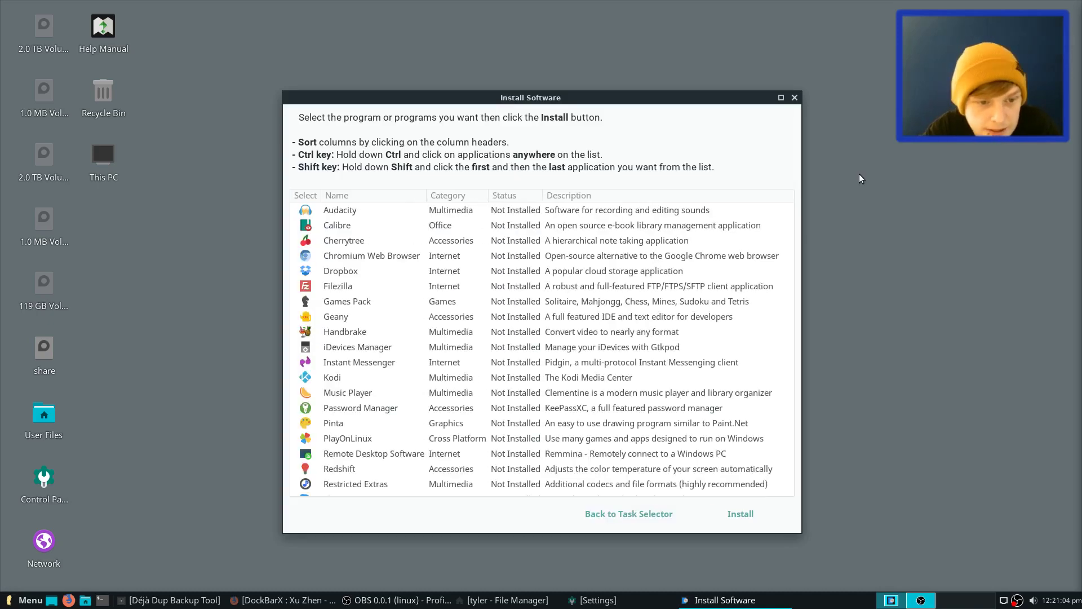
scroll(560, 299, "down", 3)
scroll(420, 311, "up", 3)
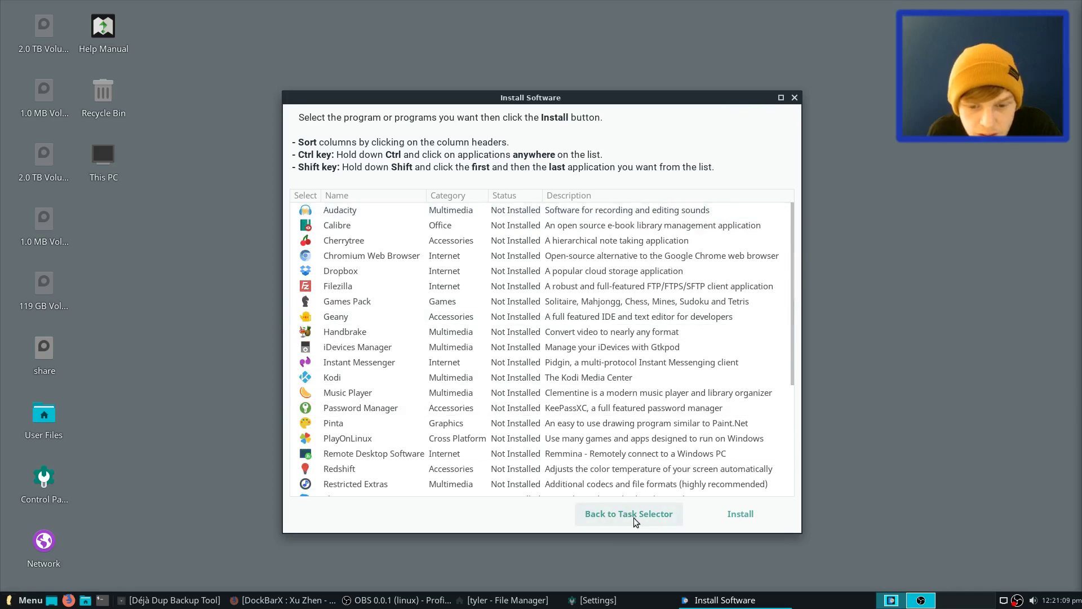
left_click(375, 361)
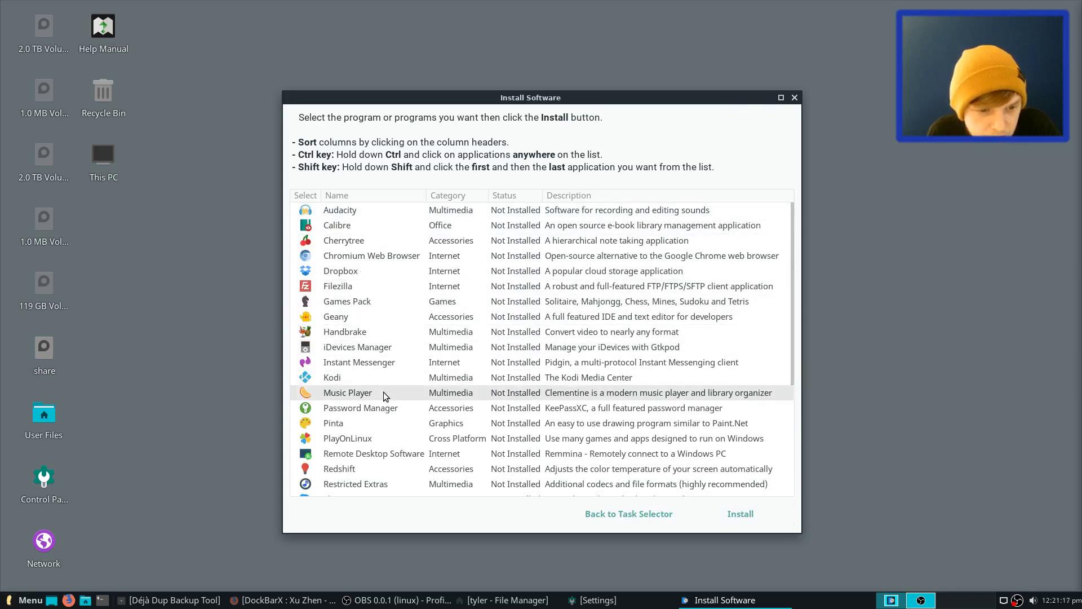
scroll(418, 465, "down", 2)
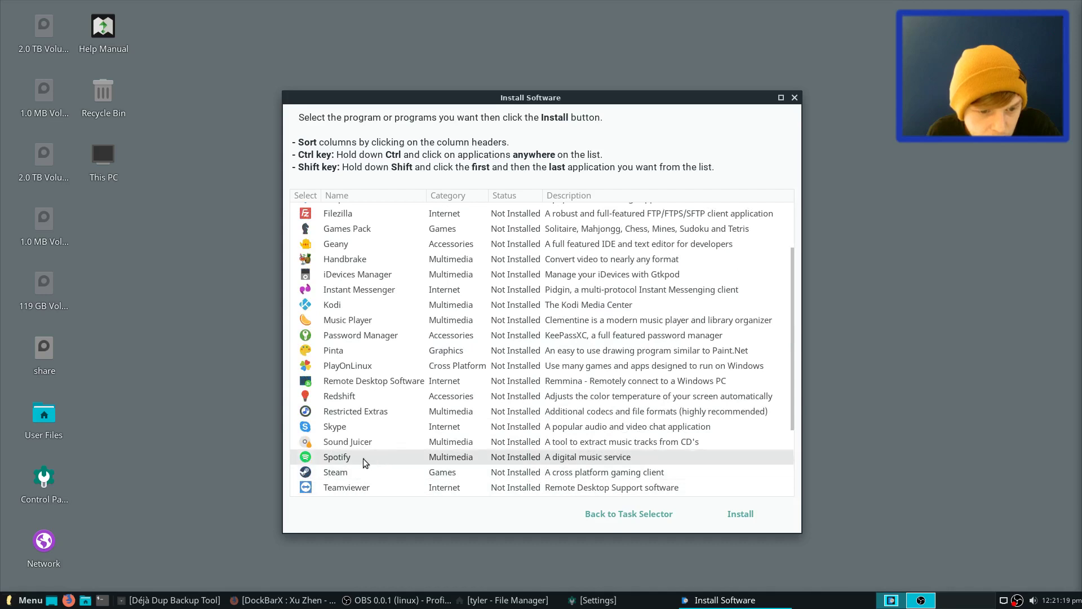
scroll(361, 479, "down", 3)
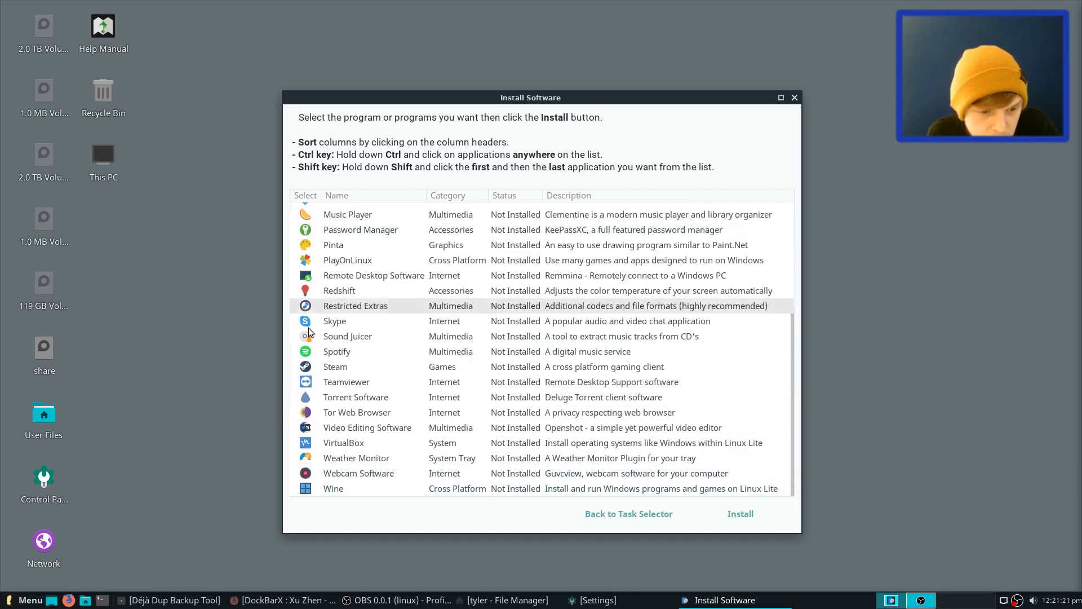
Select VirtualBox, Steam and Wine together and submit them for installation
left_click(367, 445)
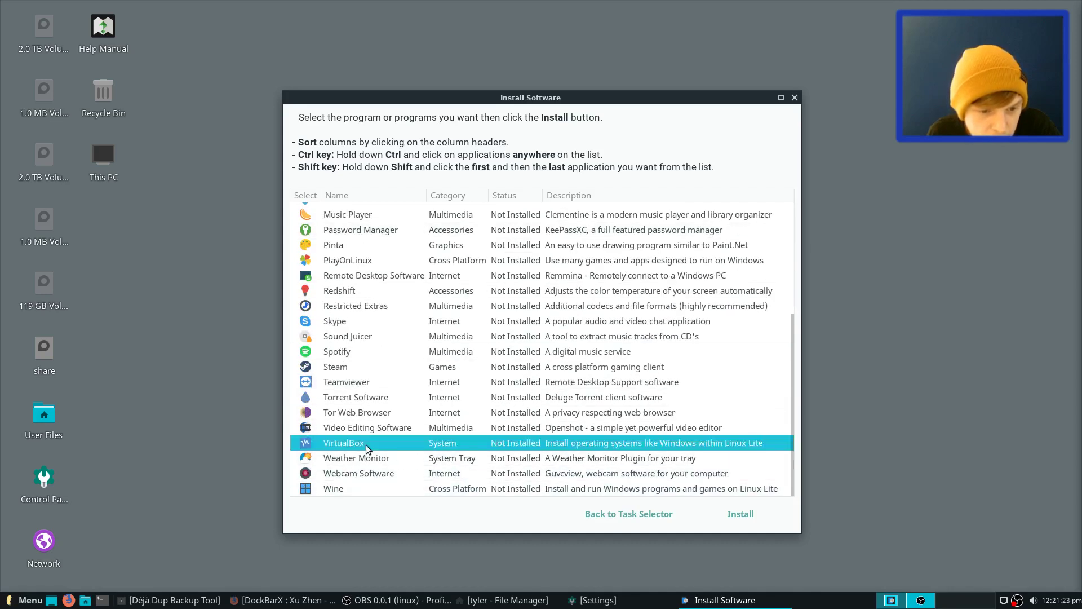
left_click(350, 370, "ctrl")
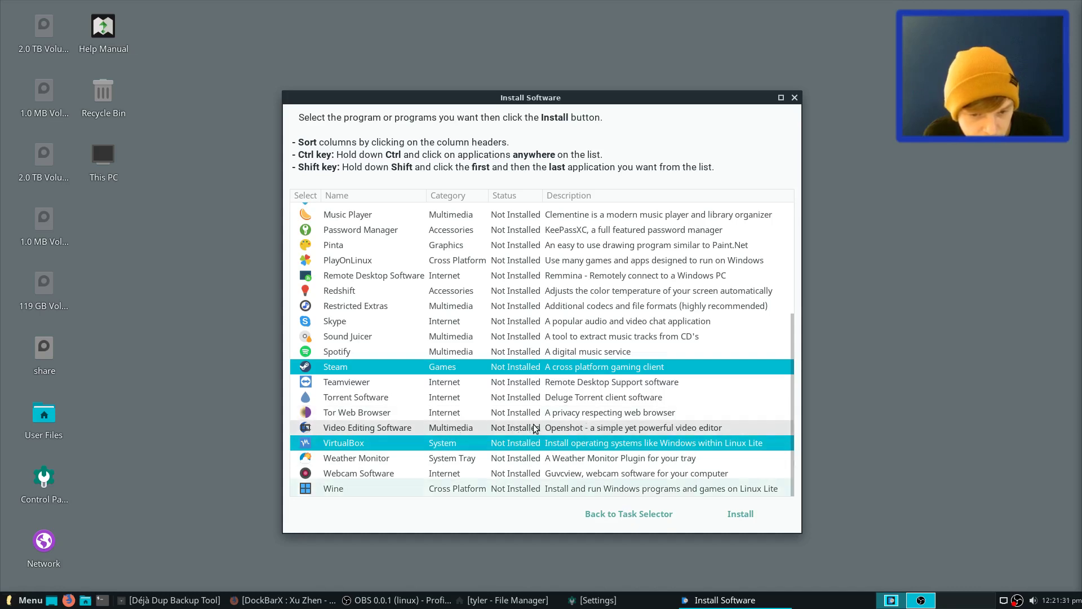
left_click(359, 489, "ctrl")
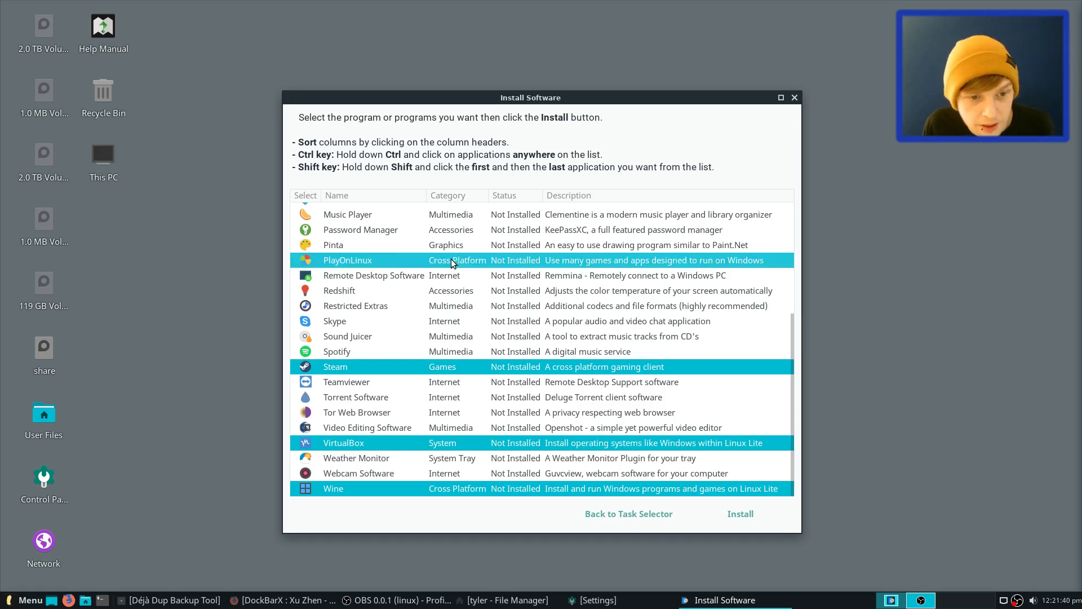
scroll(453, 259, "up", 1)
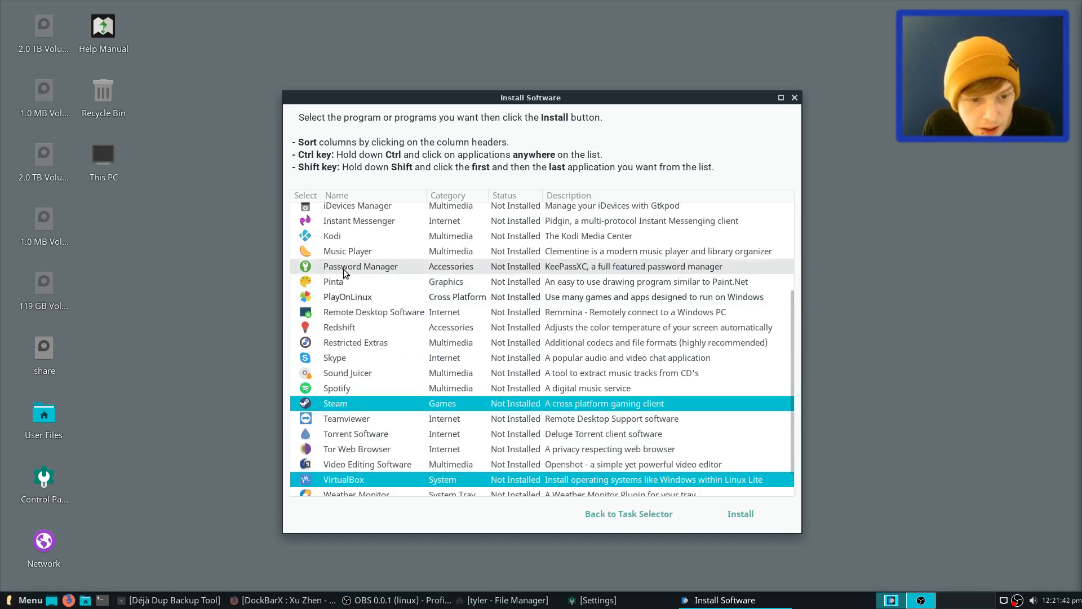
scroll(372, 243, "up", 2)
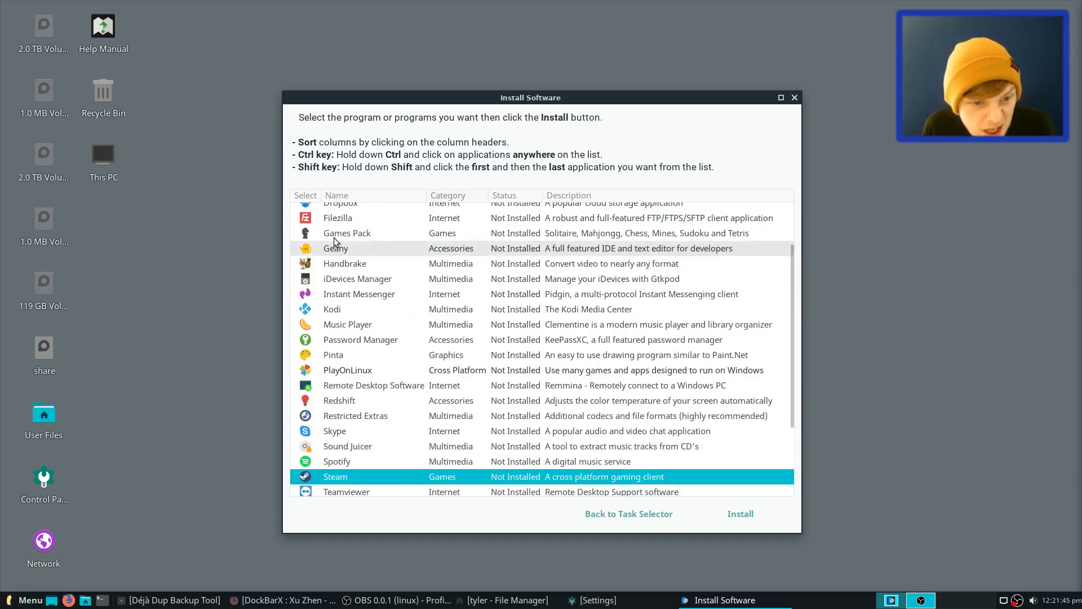
scroll(394, 216, "up", 2)
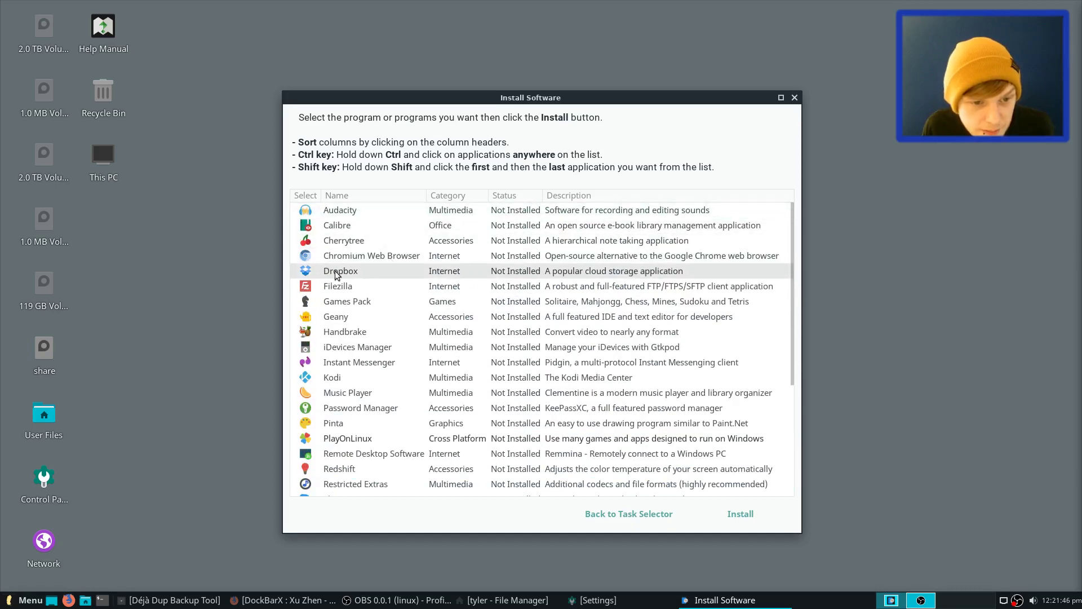
left_click(739, 513)
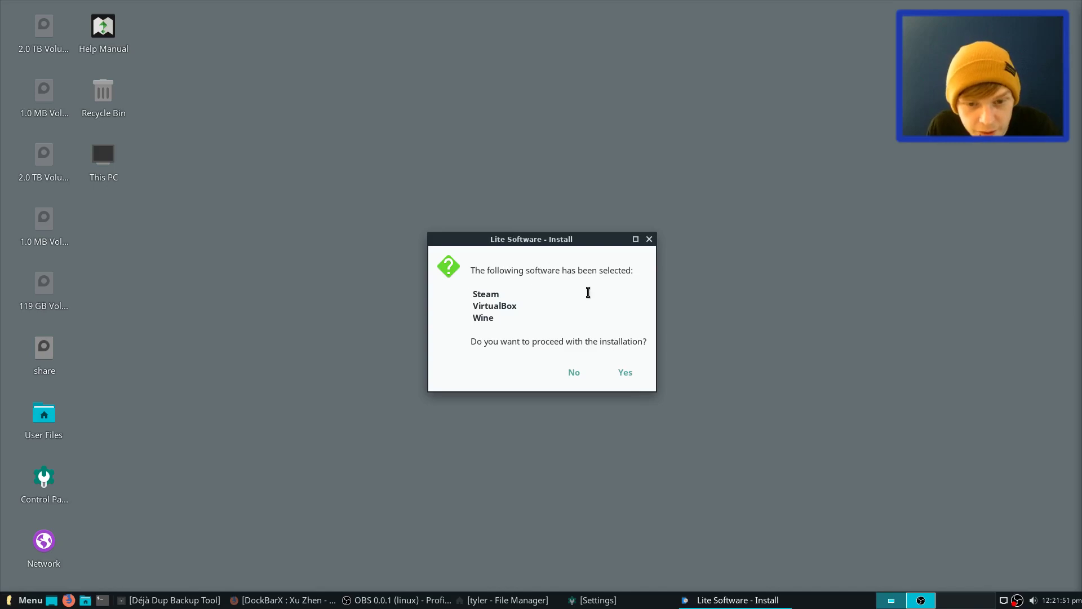
Confirm installing Steam, VirtualBox and Wine, then move the download window aside and minimize it
left_click_drag(476, 294, 526, 312)
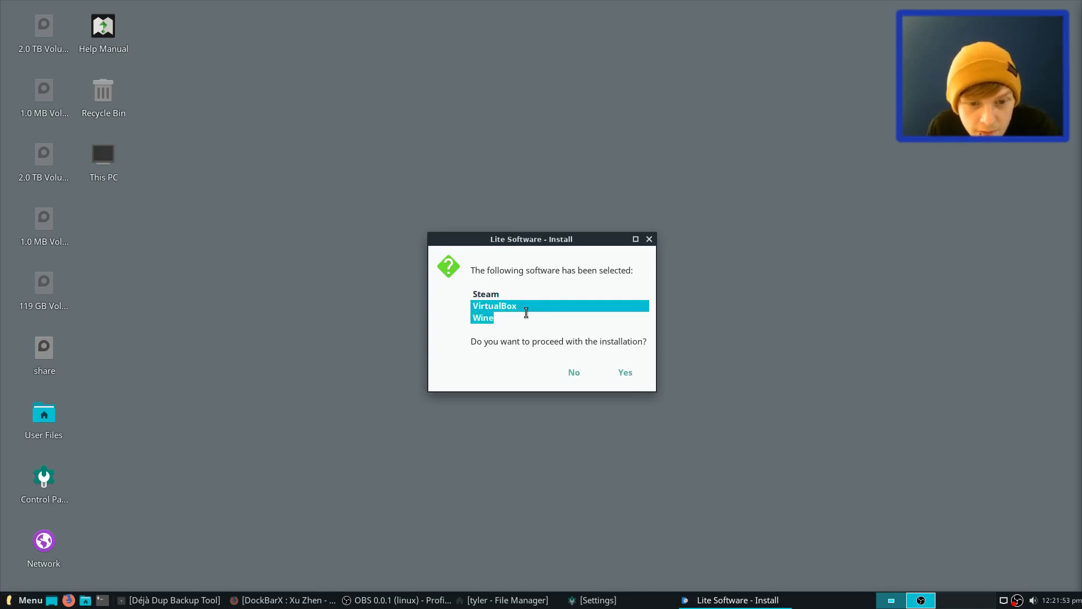
left_click(629, 375)
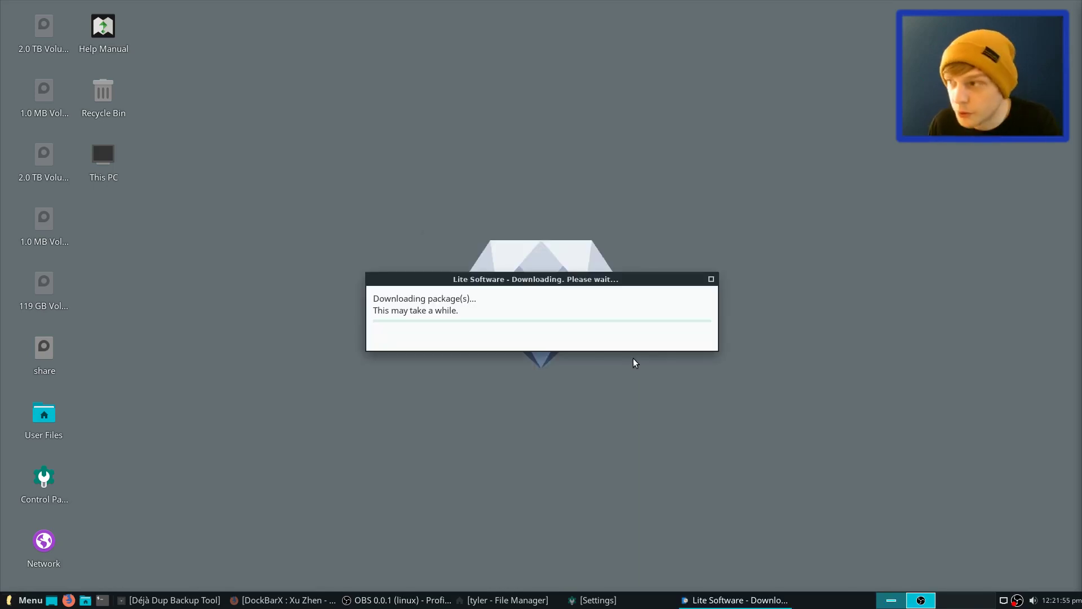
left_click_drag(486, 280, 541, 264)
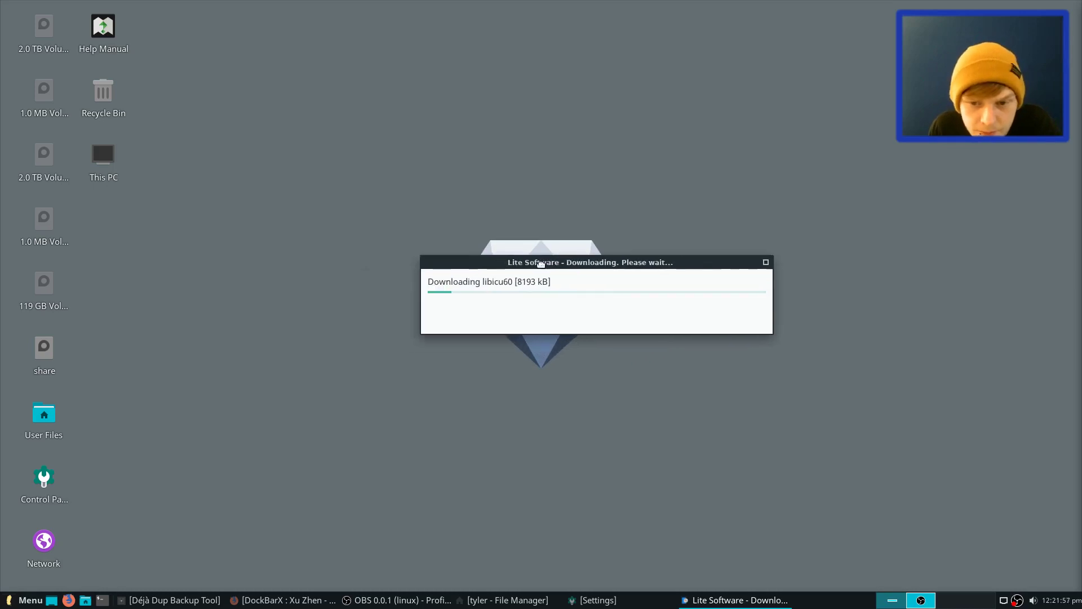
left_click(735, 600)
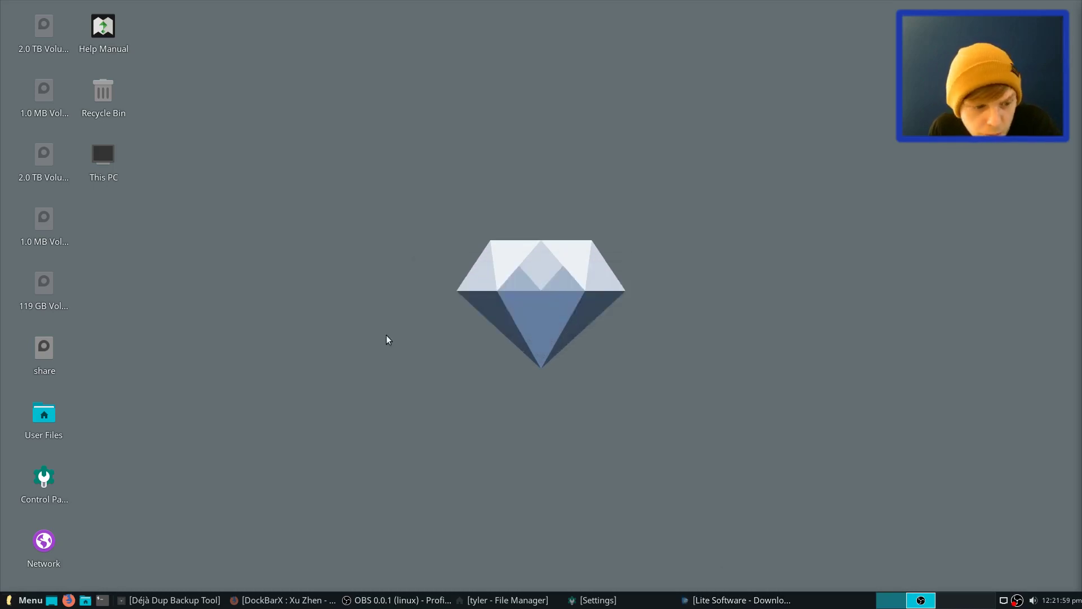
Review the add-apt-repository command on Firefox's DockBarX Launchpad page
left_click(298, 600)
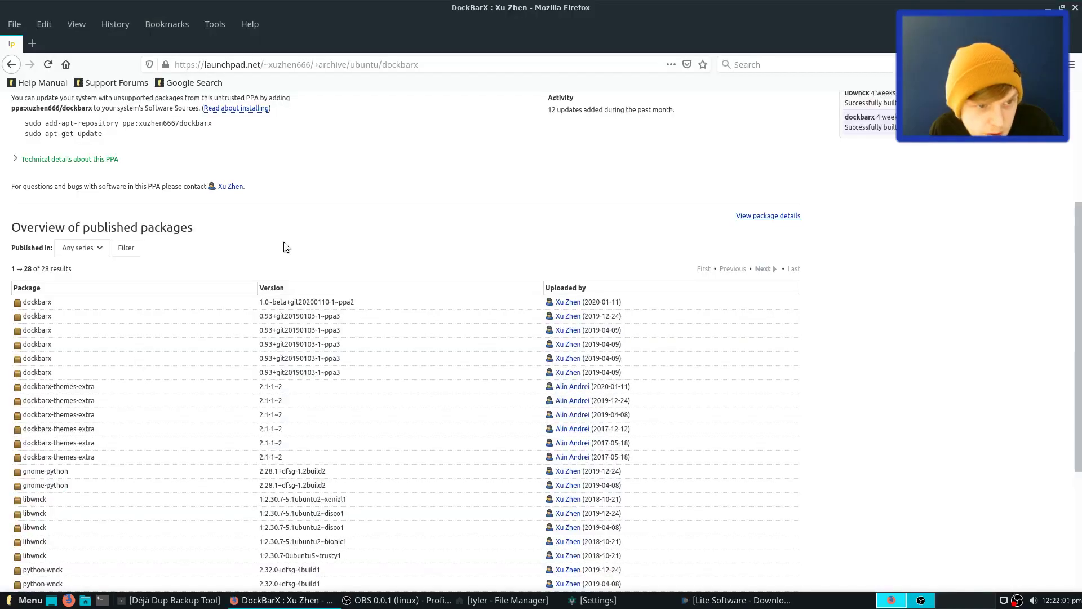
scroll(286, 246, "up", 6)
left_click_drag(248, 317, 15, 316)
left_click(488, 142)
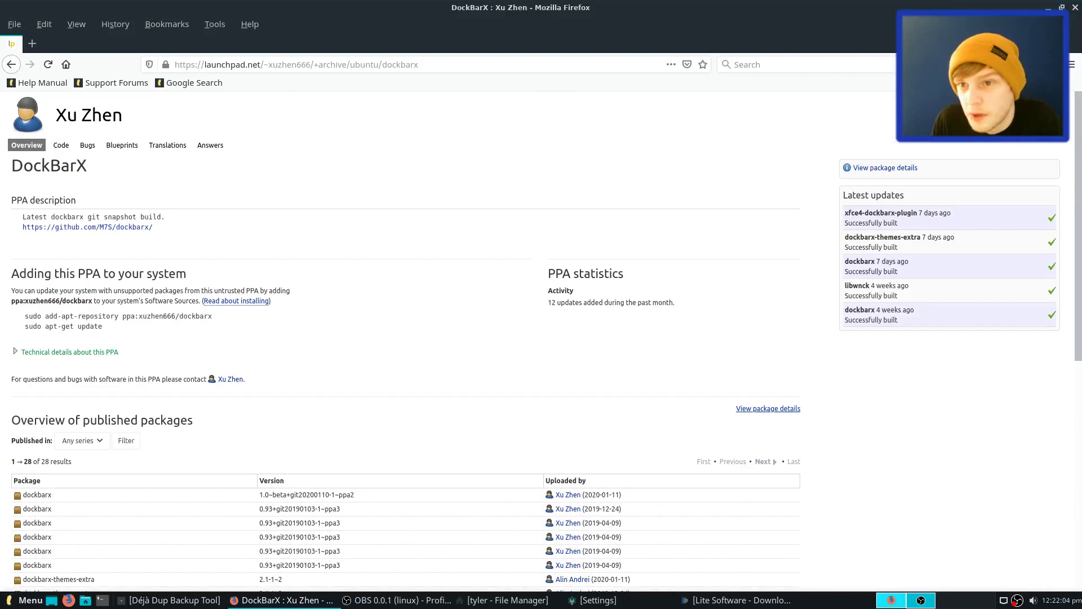
Hide Firefox, glance at the download window, and bring up the panel's context menu
left_click(1047, 7)
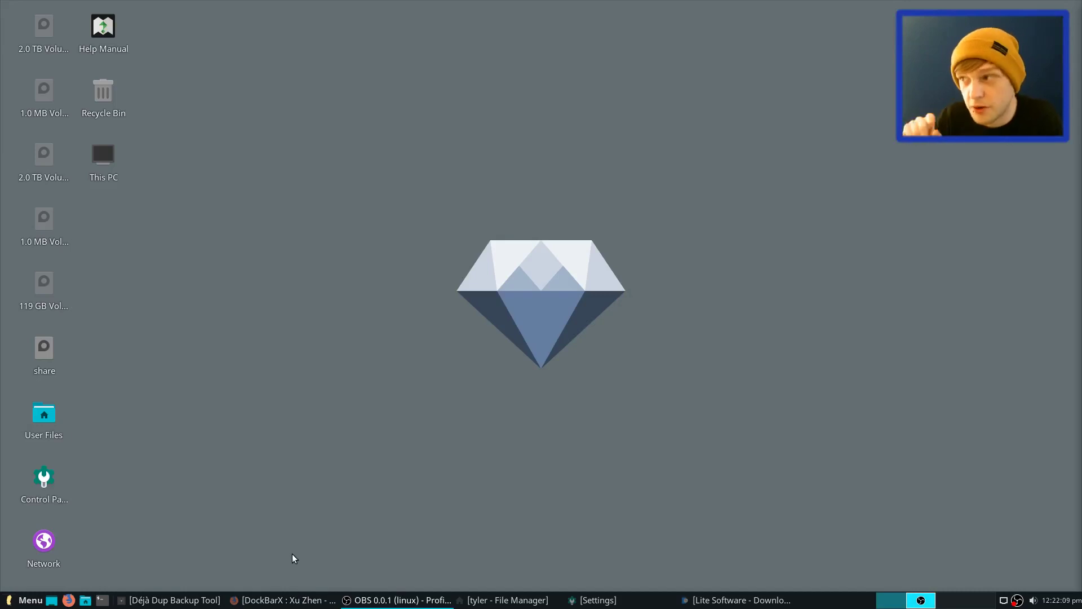
left_click(742, 601)
left_click(743, 603)
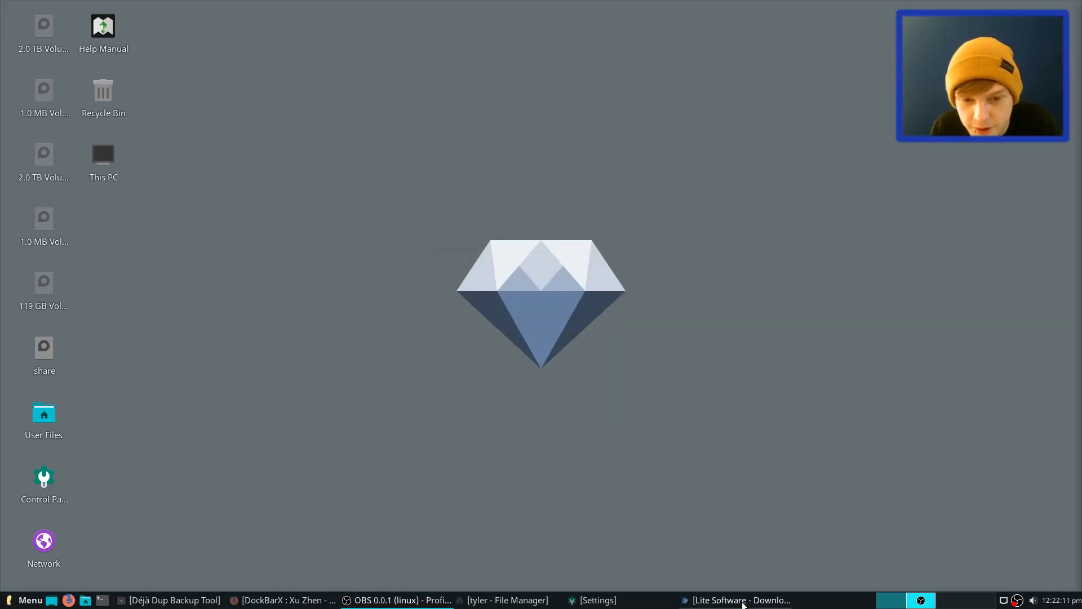
right_click(834, 601)
Remove Window Buttons from Panel 1's items and bring up the Add New Items list
mouse_move(883, 590)
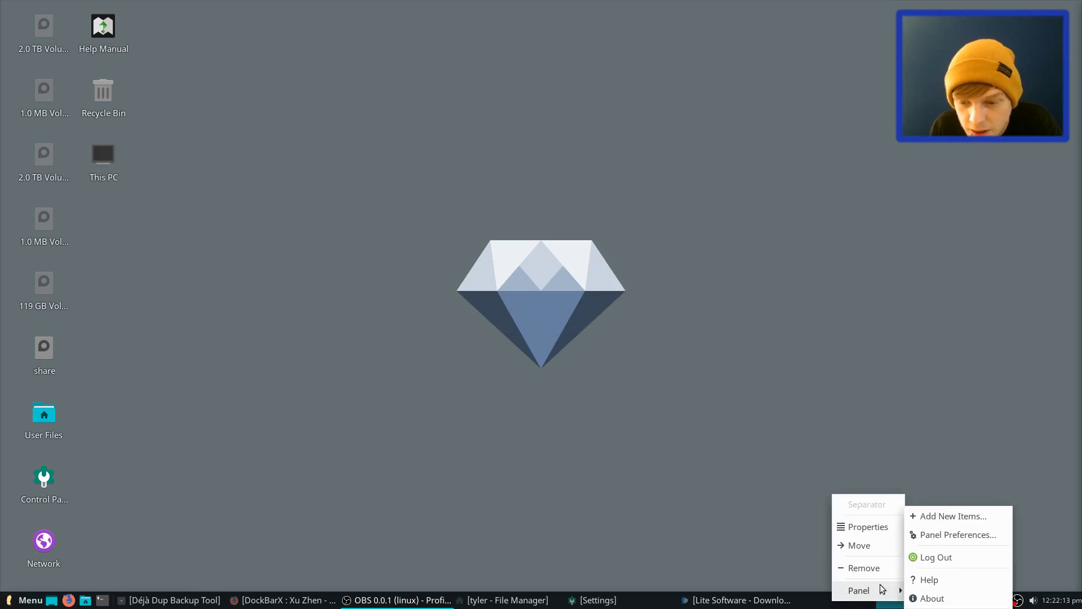
left_click(954, 536)
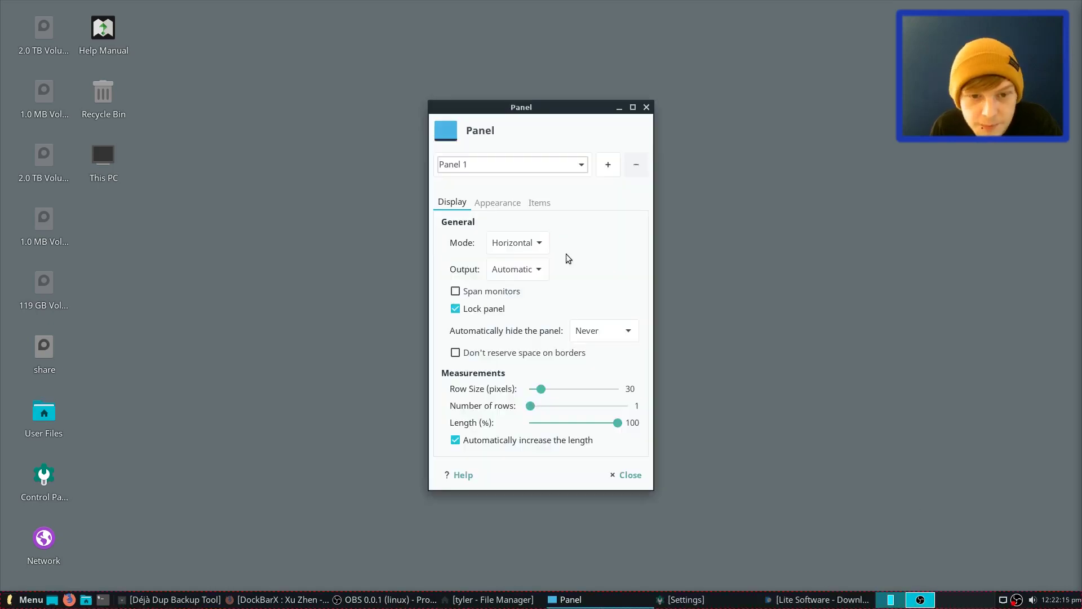
left_click(539, 204)
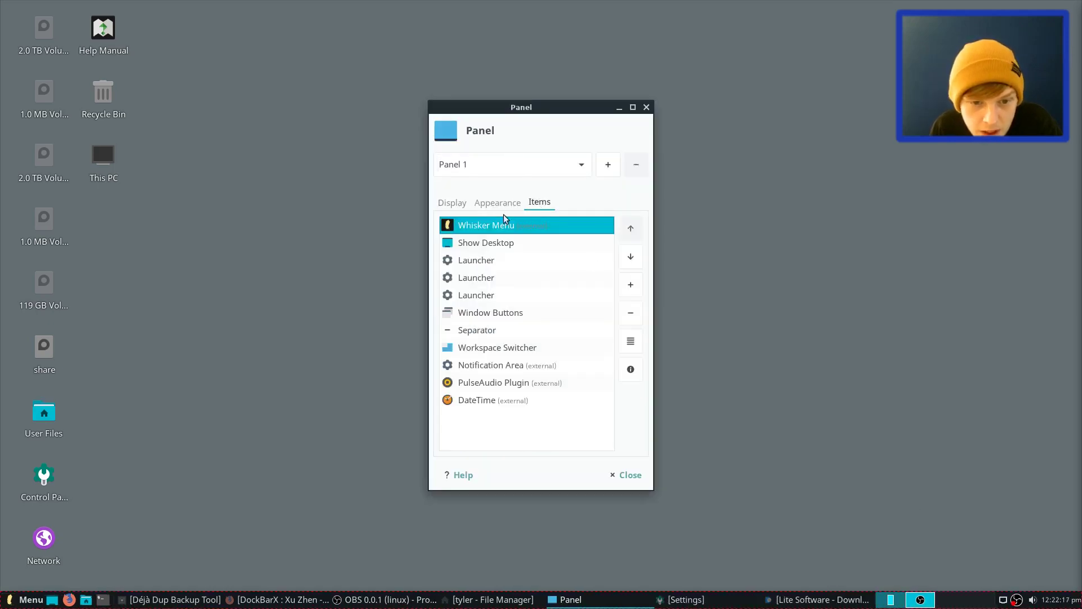
left_click(489, 313)
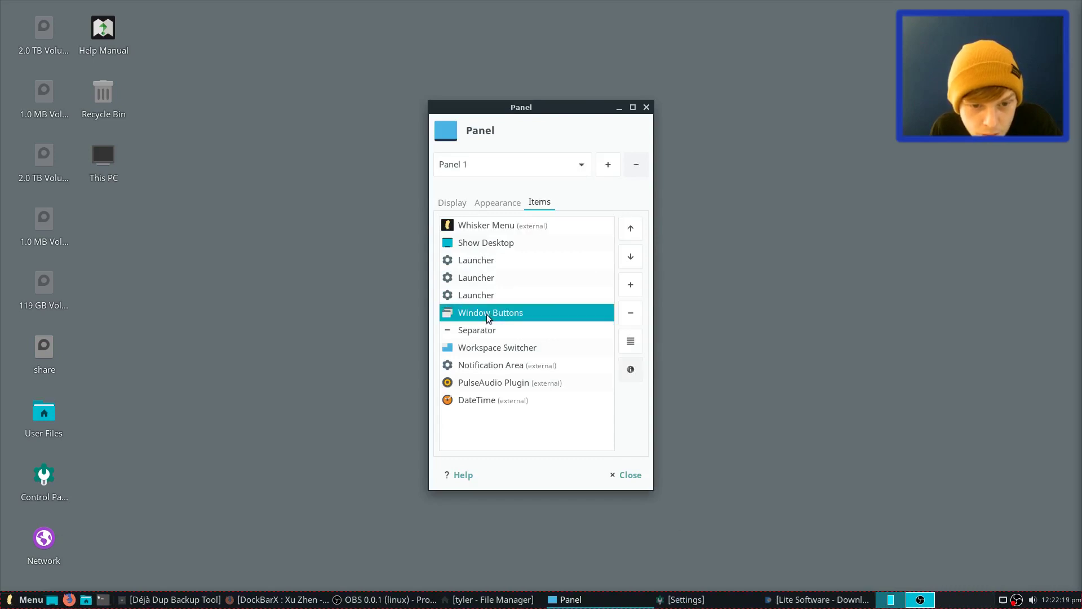
left_click(631, 312)
left_click(680, 339)
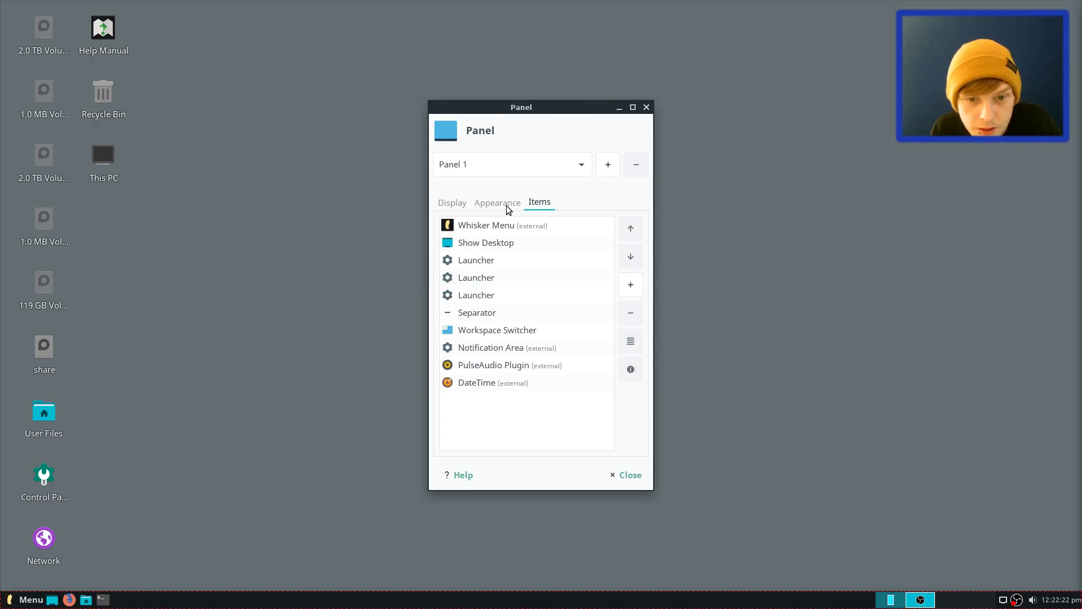
left_click(631, 285)
left_click_drag(554, 172, 838, 123)
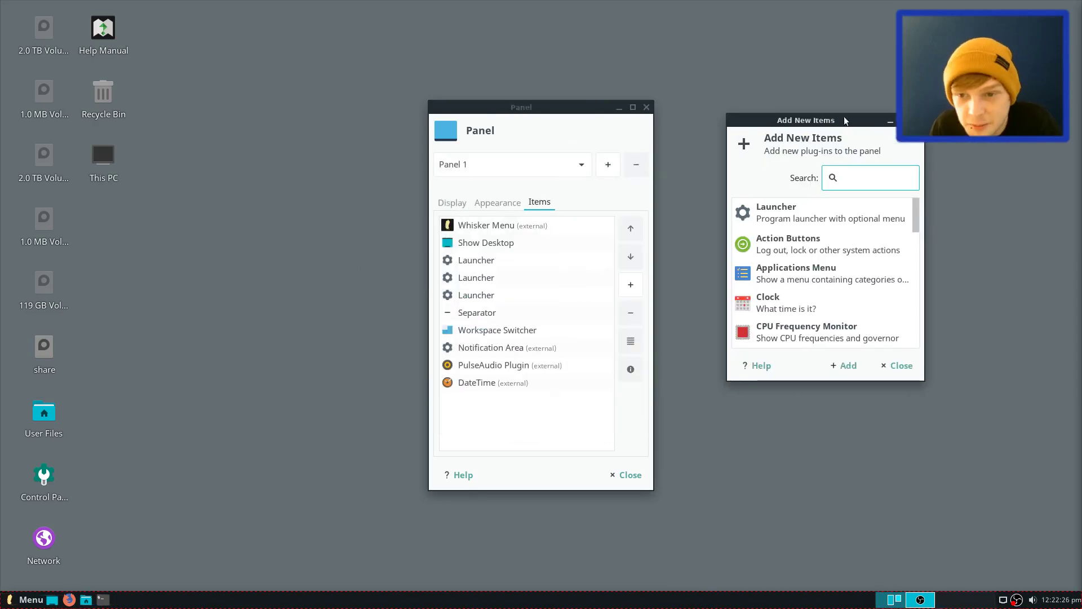
Search 'dock' in Add New Items and add the DockbarX plug-in to the panel
left_click_drag(744, 120, 478, 125)
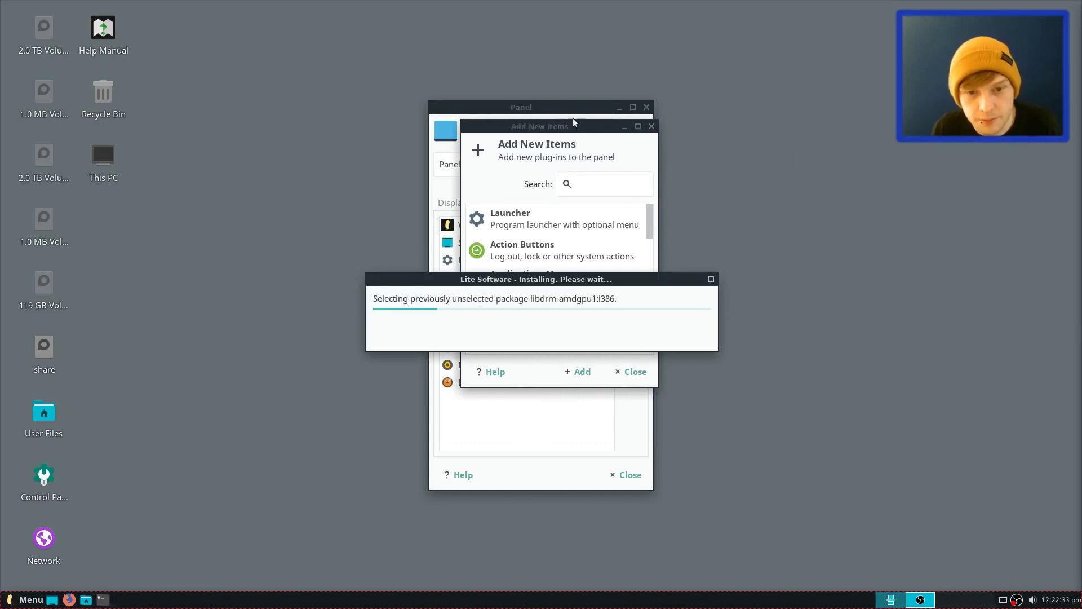
left_click_drag(611, 185, 872, 133)
type("dock")
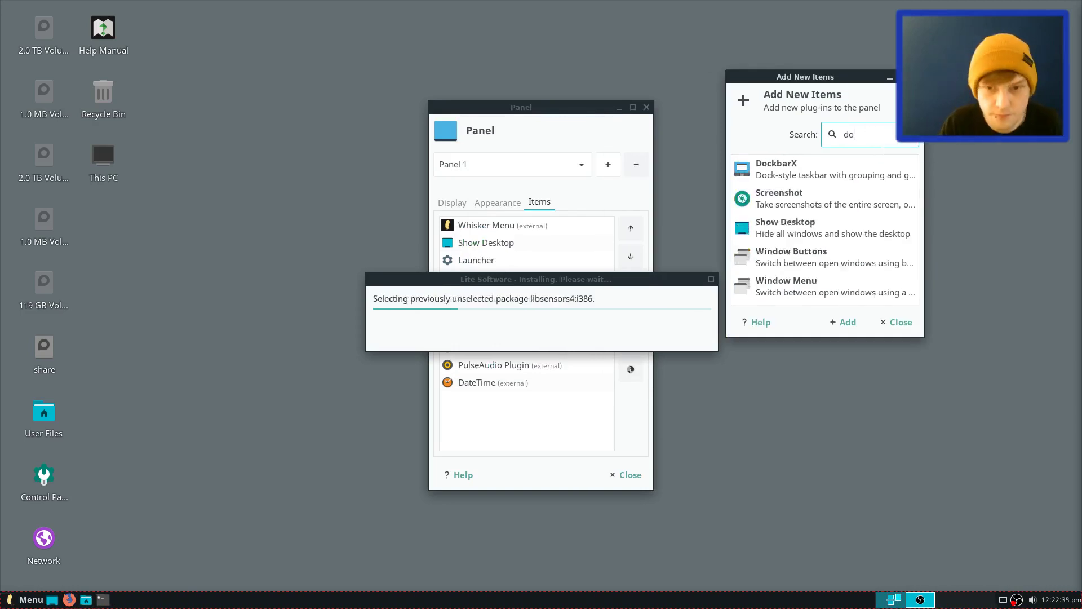
left_click(860, 175)
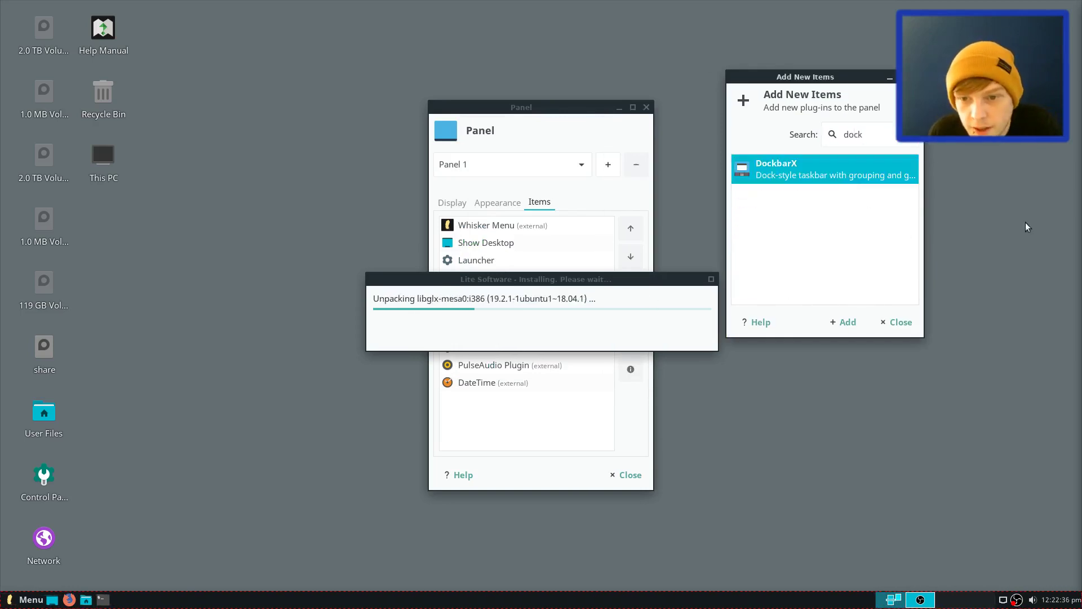
left_click(844, 321)
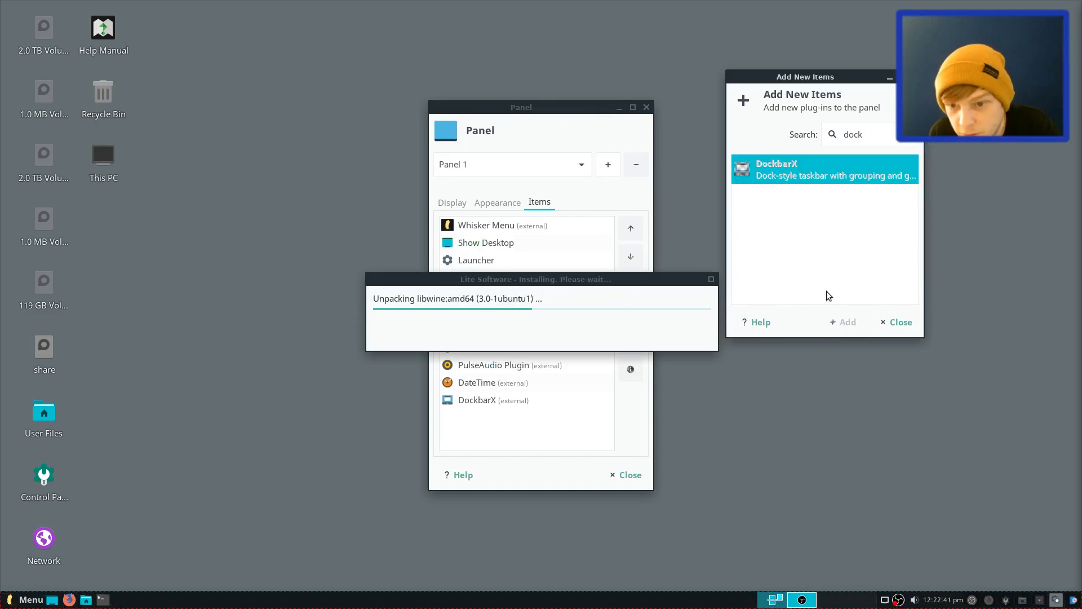
left_click(907, 322)
Move DockbarX up four places so it sits just below Show Desktop
left_click_drag(569, 277, 843, 28)
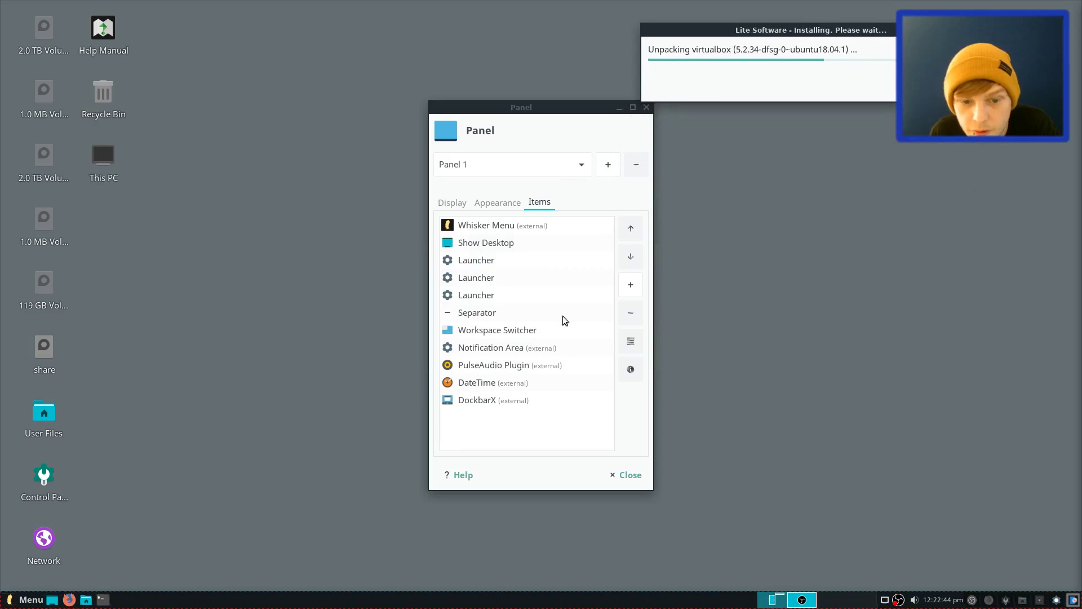
left_click(476, 401)
left_click(632, 228)
left_click(632, 229)
left_click(632, 228)
left_click(632, 229)
left_click(636, 228)
left_click(636, 229)
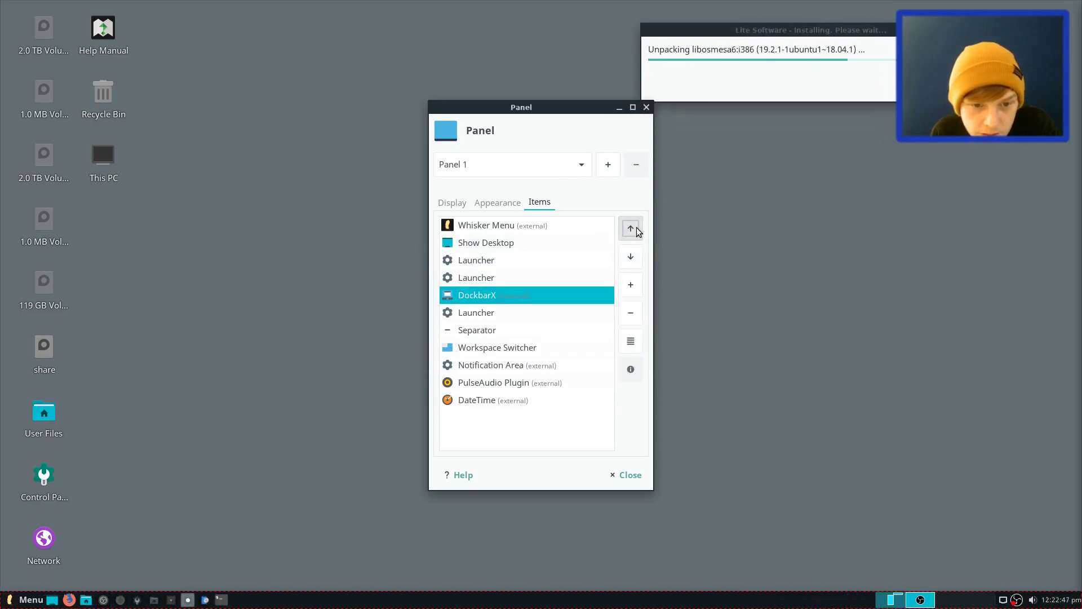
left_click(636, 228)
left_click(636, 229)
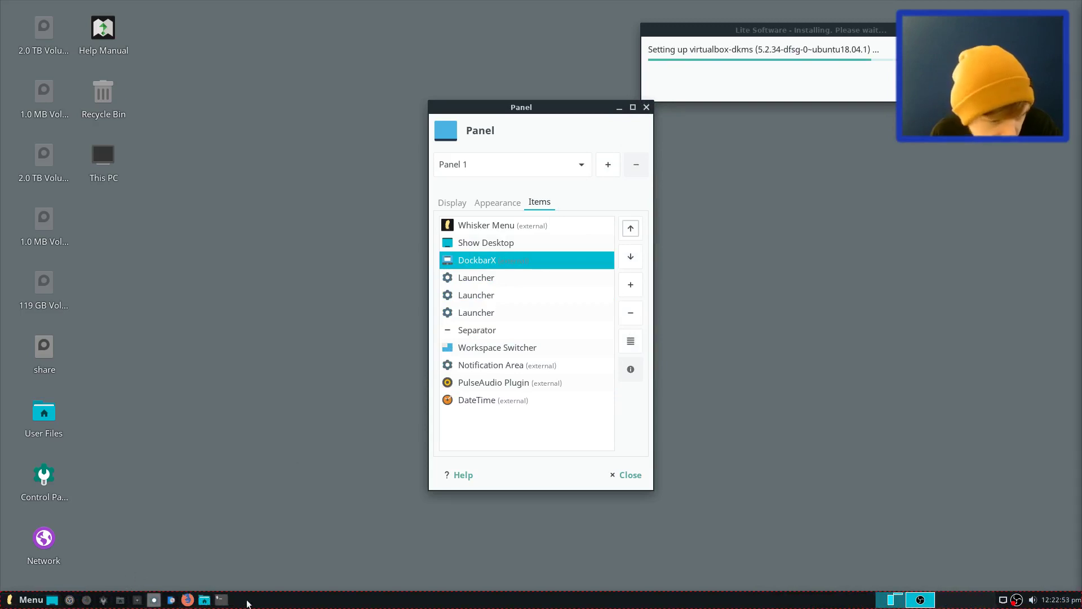
left_click(506, 313)
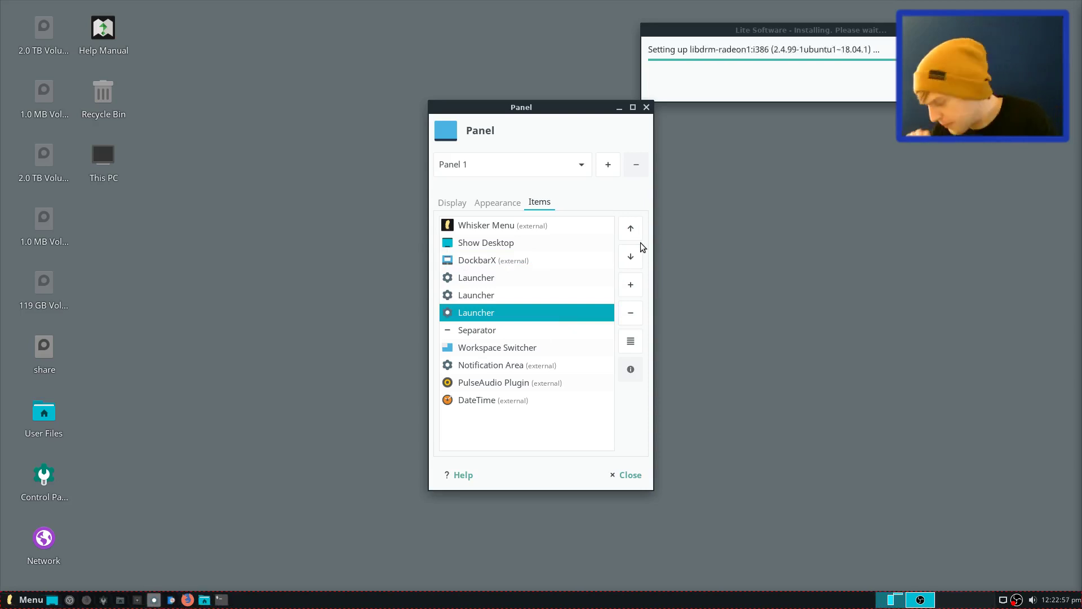
Remove all three Launcher items from Panel 1
left_click(629, 320)
left_click(671, 339)
left_click(492, 304)
left_click(493, 296)
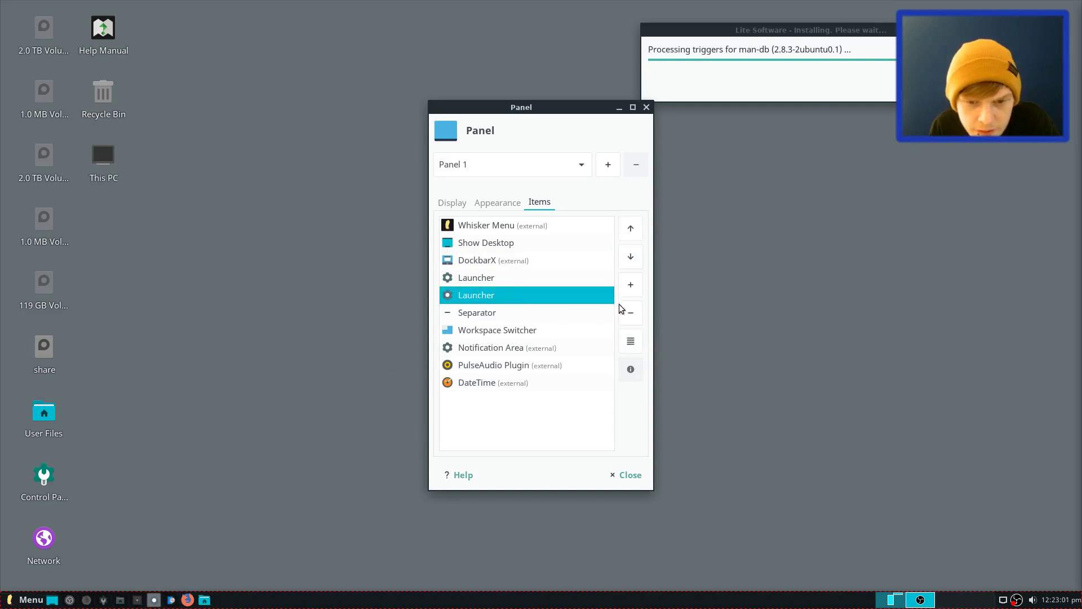
left_click(631, 313)
left_click(665, 338)
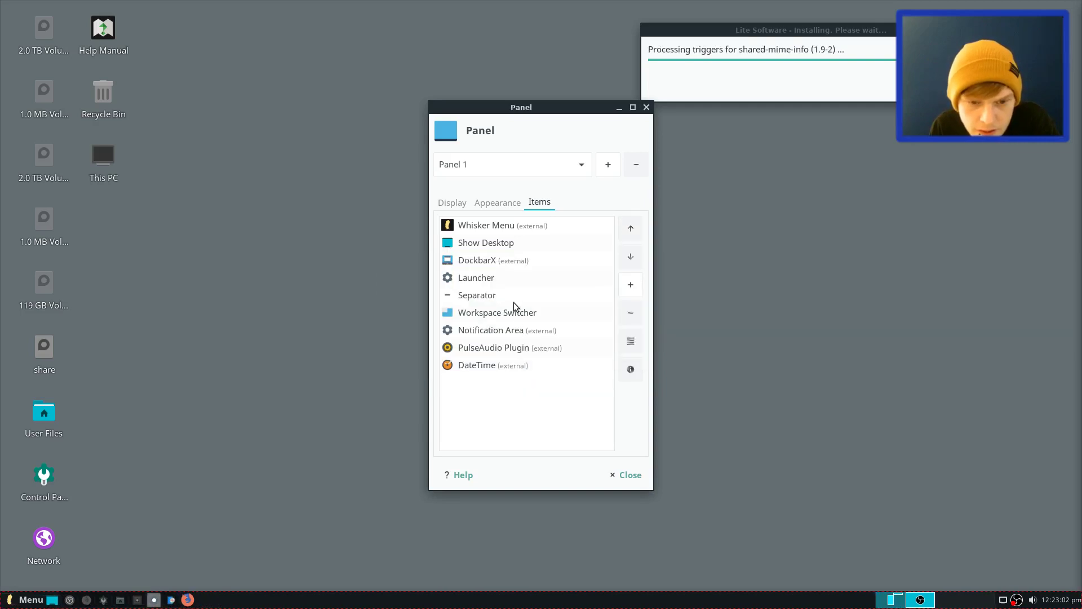
left_click(486, 295)
left_click(602, 278)
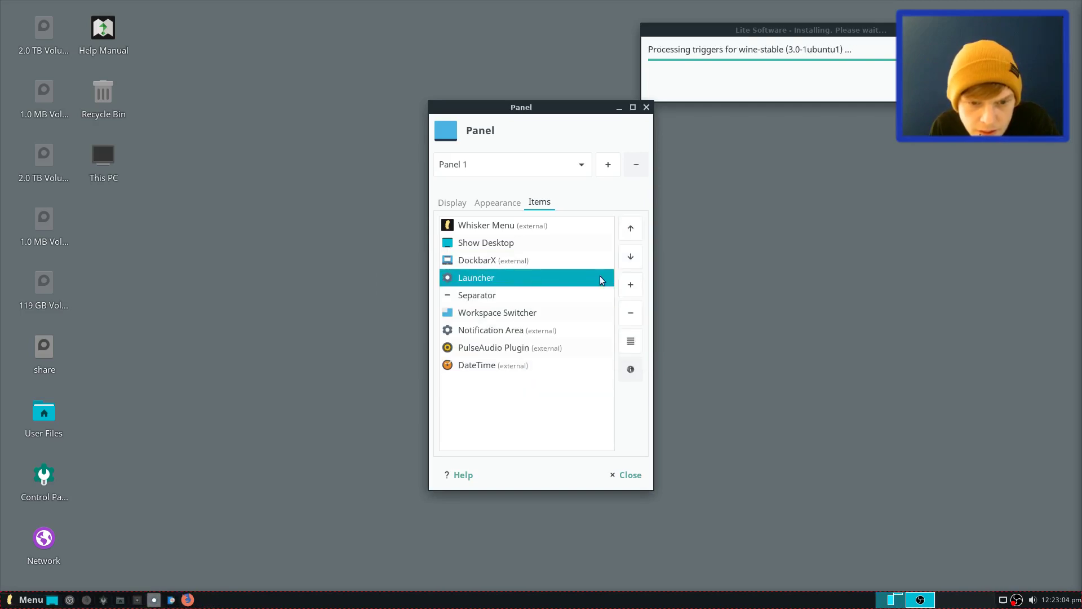
left_click(631, 311)
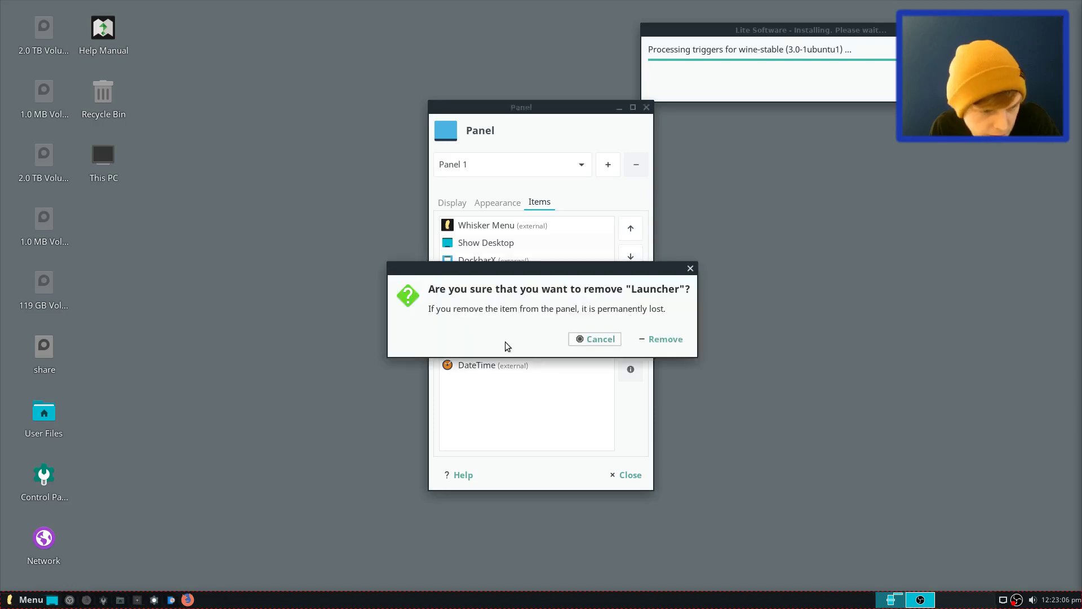
left_click(664, 339)
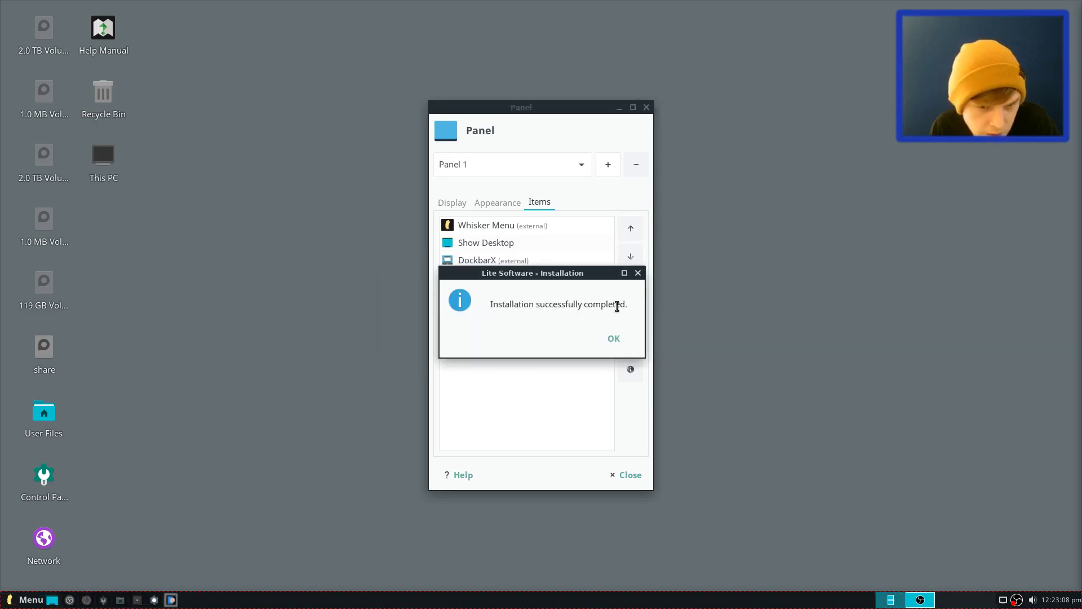
Acknowledge the finished install, quit Lite Software, and close Panel Preferences
left_click(616, 340)
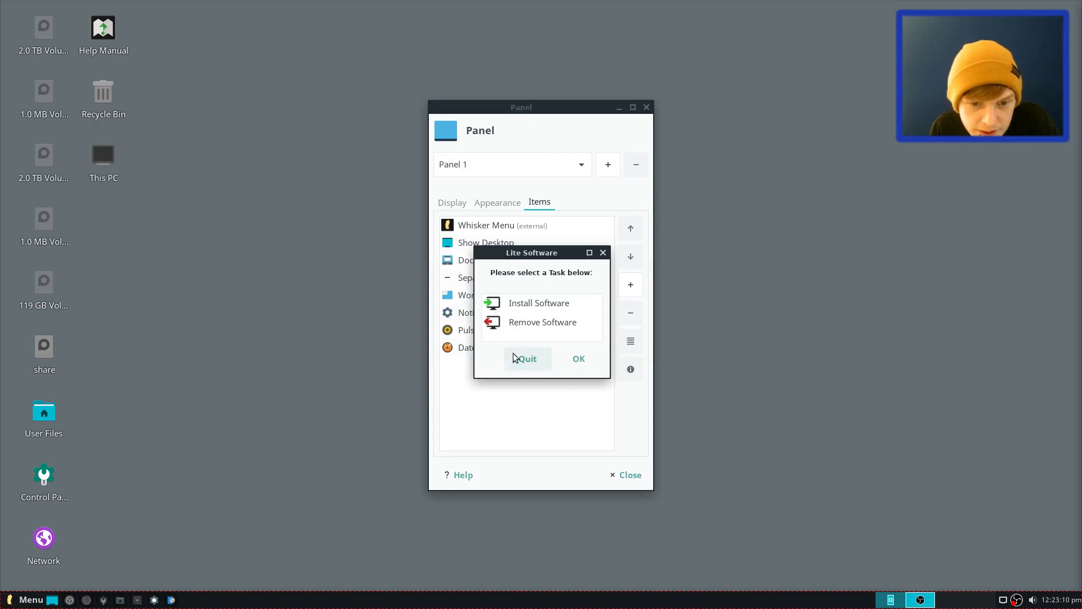
left_click(535, 360)
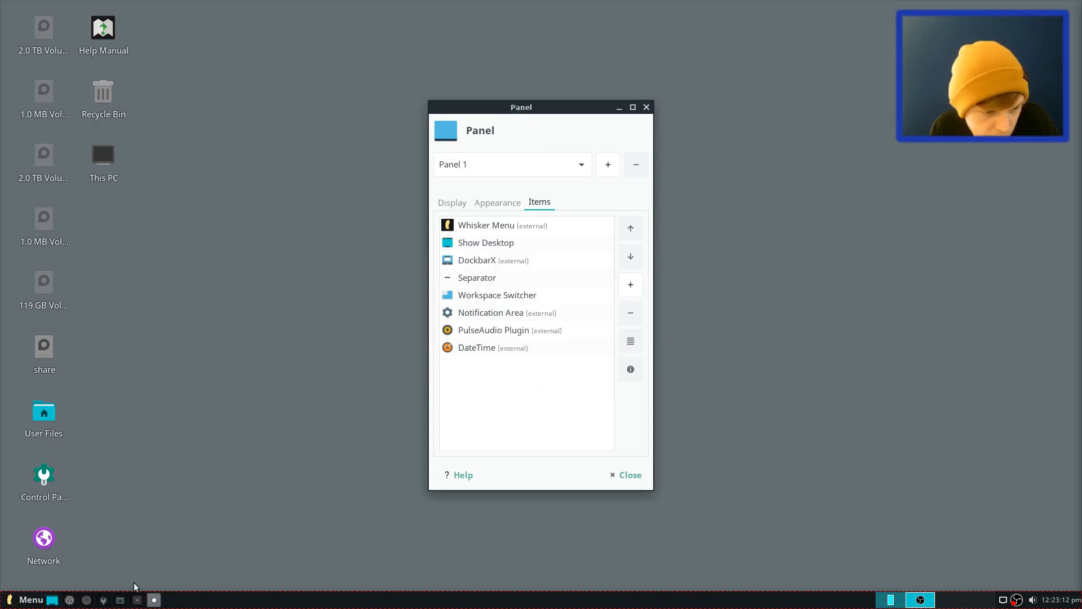
left_click(630, 478)
mouse_move(139, 606)
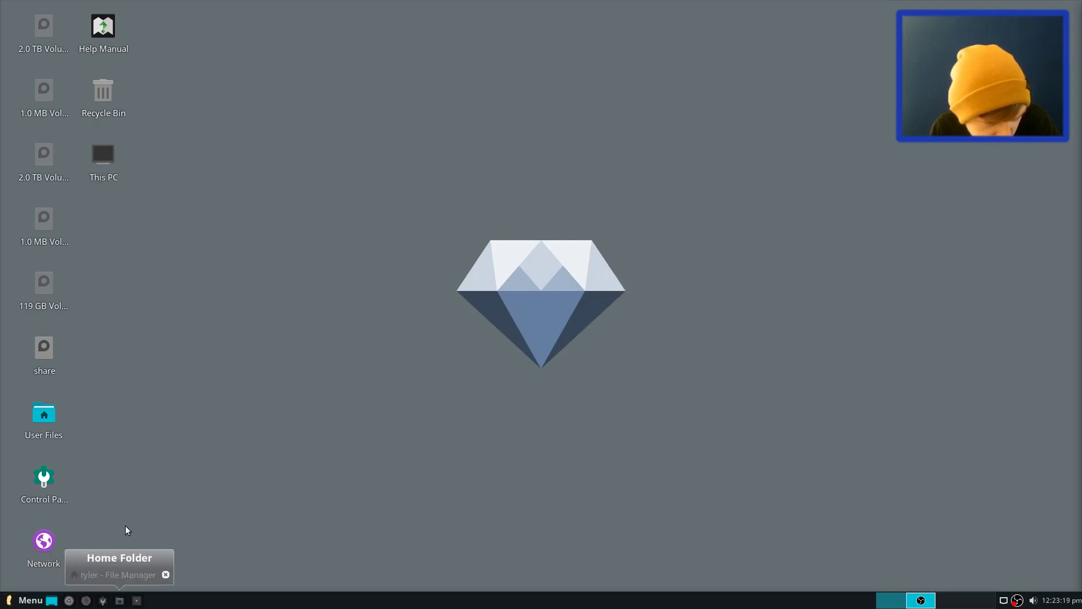
Check a docked application's options, then reopen Xfce Panel Preferences from the panel menu
mouse_move(55, 603)
right_click(99, 588)
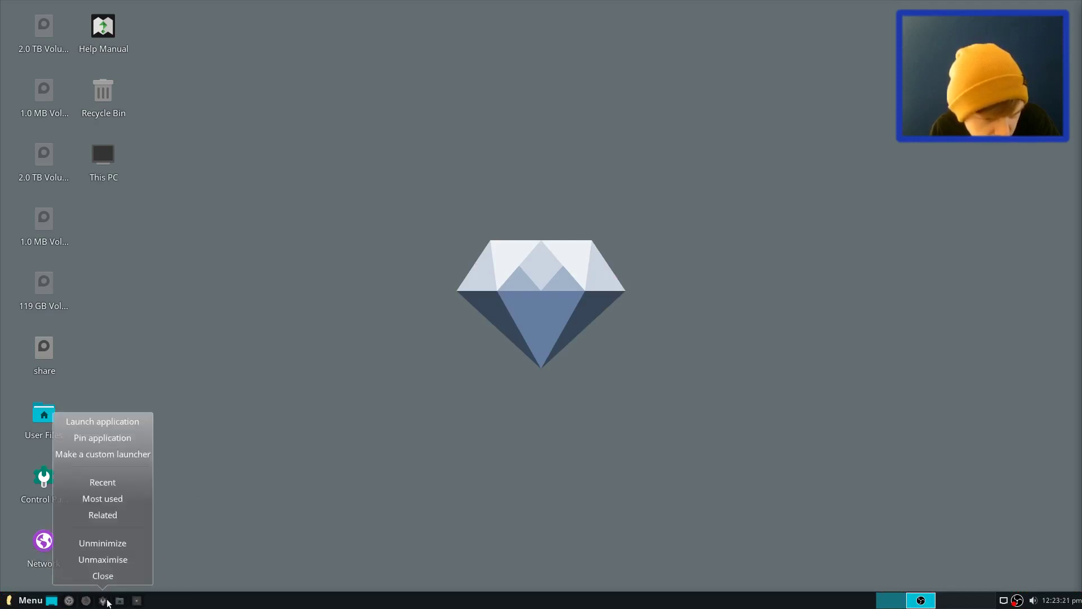
left_click(128, 559)
right_click(203, 602)
mouse_move(211, 598)
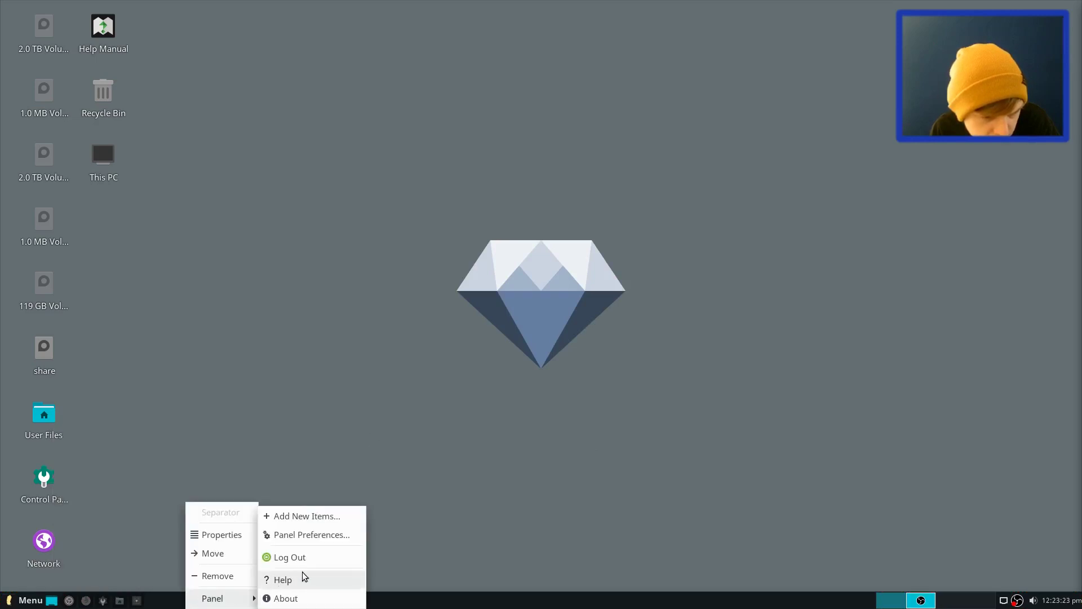
left_click(322, 533)
Select the DockbarX item, view its blend and colour preferences, and close them
left_click(506, 207)
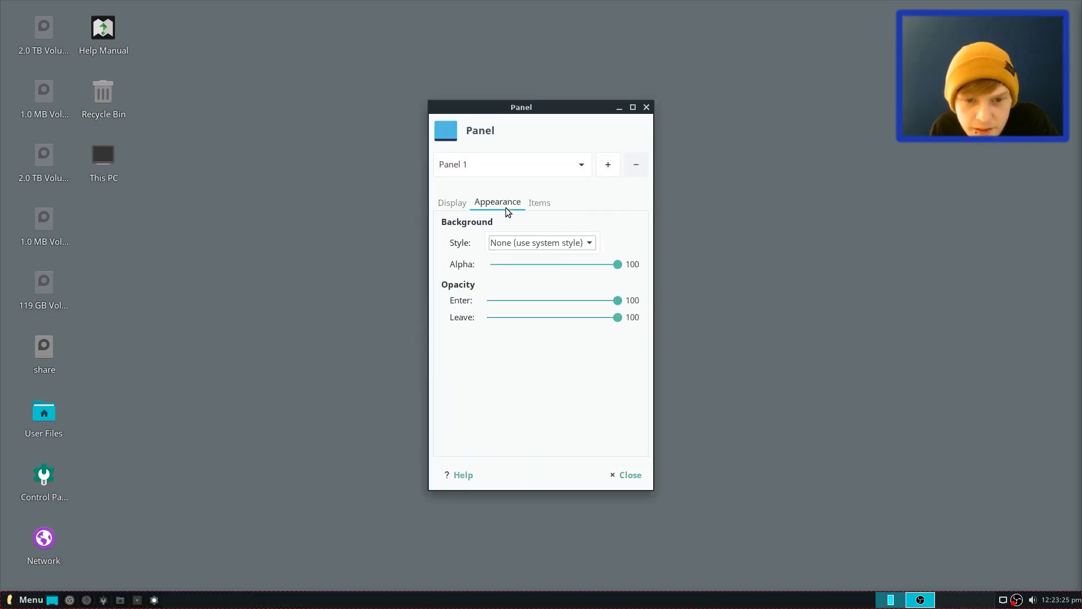
left_click(540, 203)
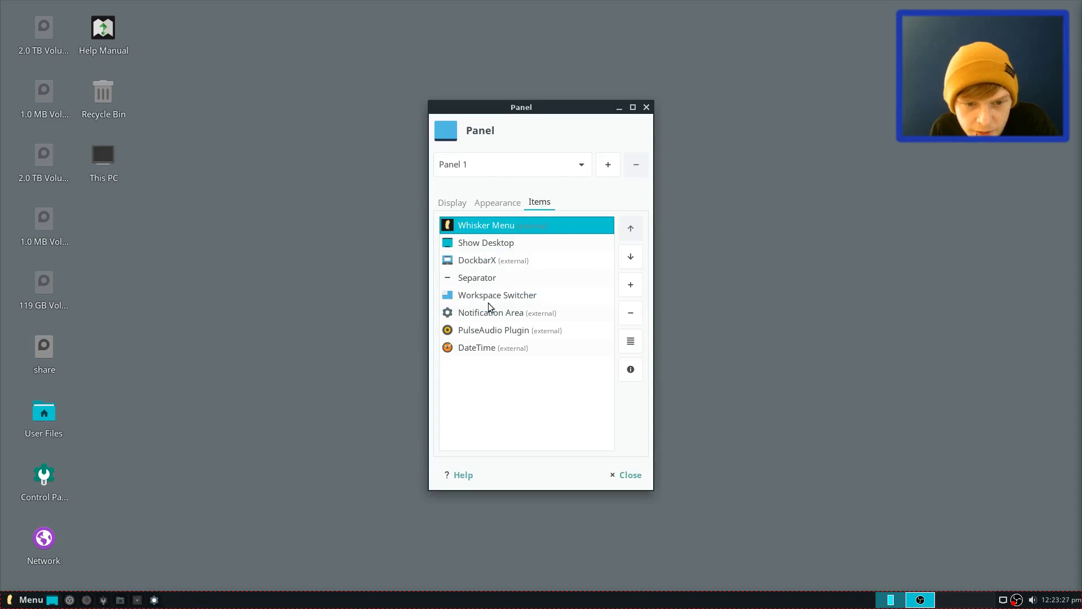
left_click(524, 262)
left_click(632, 342)
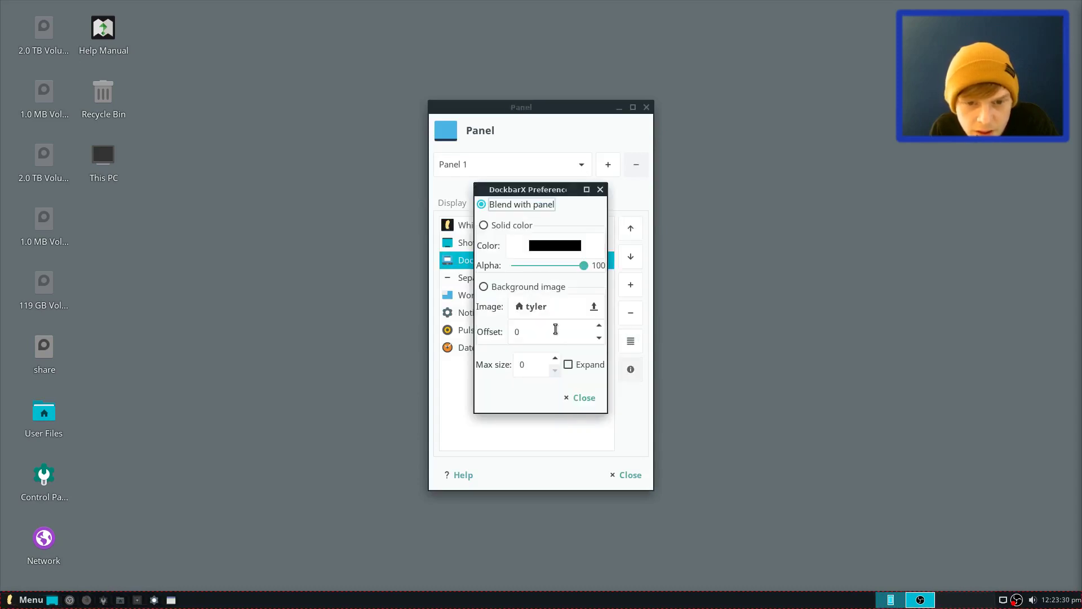
left_click(583, 399)
left_click(26, 600)
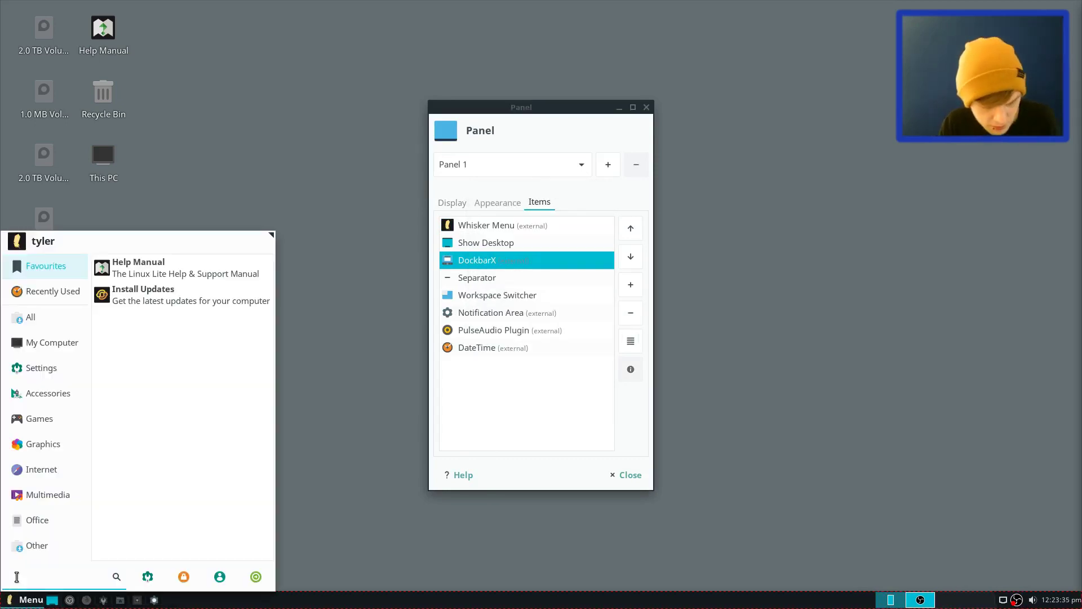
Open DockbarX Preference via menu search 'dock' and try the Mouse-4 theme with Magic Transparency style
type("dock")
key("Return")
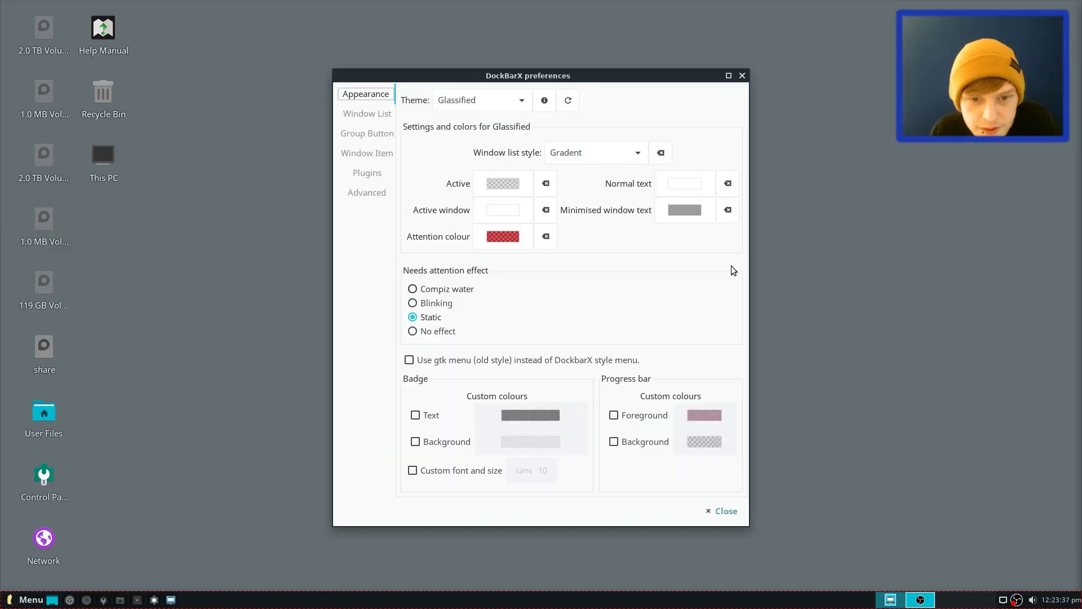
left_click_drag(574, 78, 760, 101)
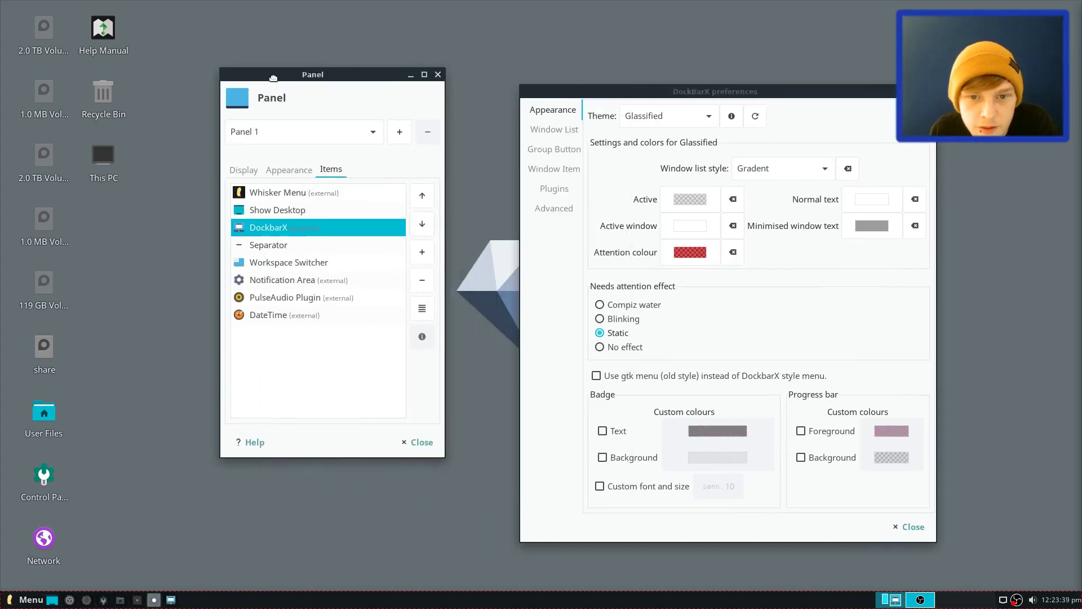
left_click_drag(649, 99, 629, 65)
left_click(649, 89)
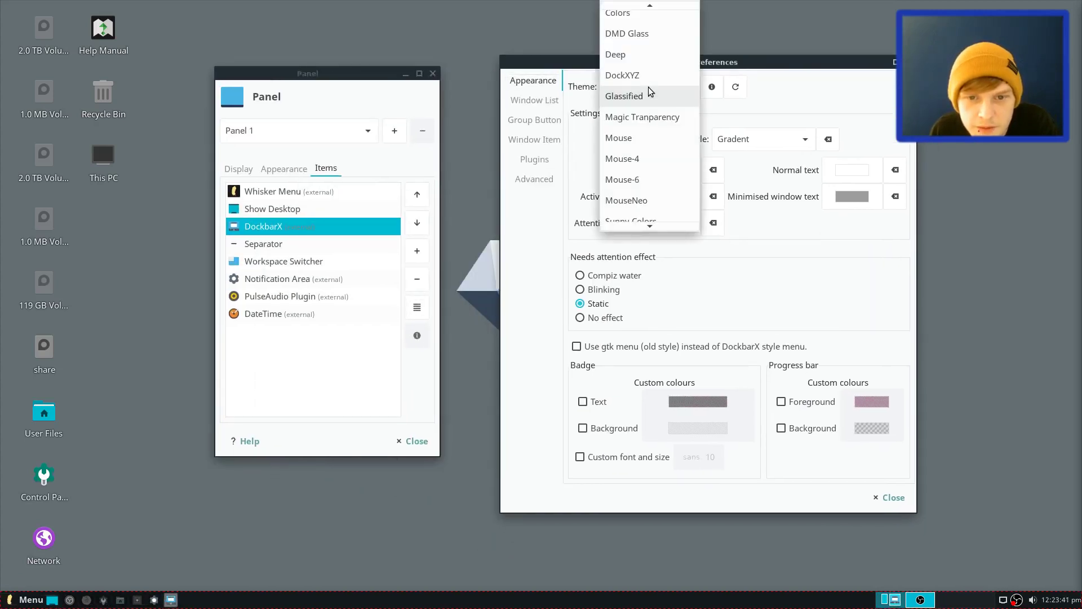
left_click(650, 164)
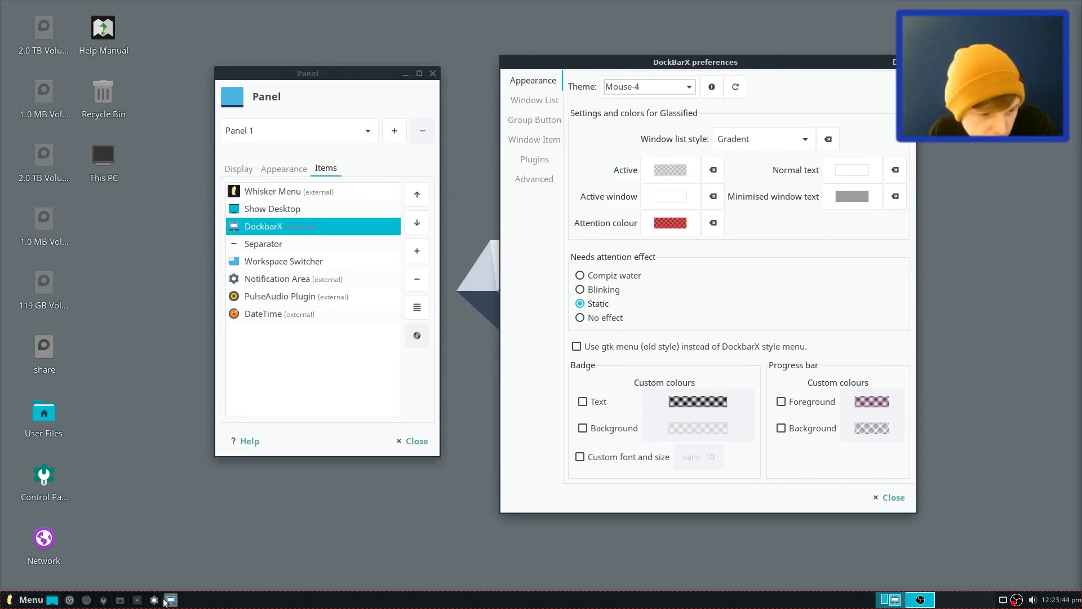
left_click(758, 144)
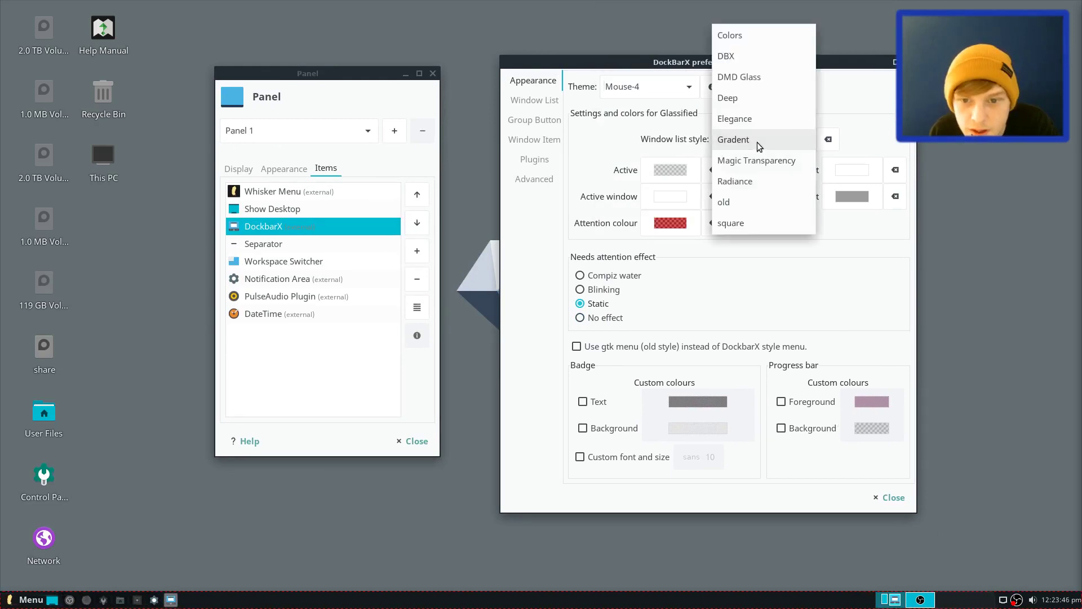
left_click(770, 167)
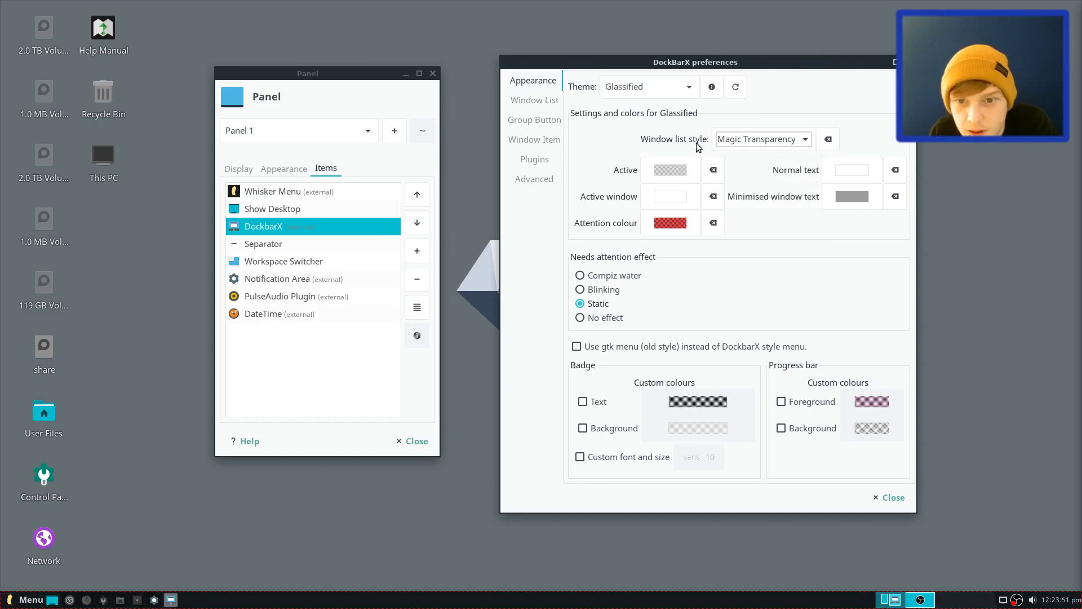
left_click(736, 88)
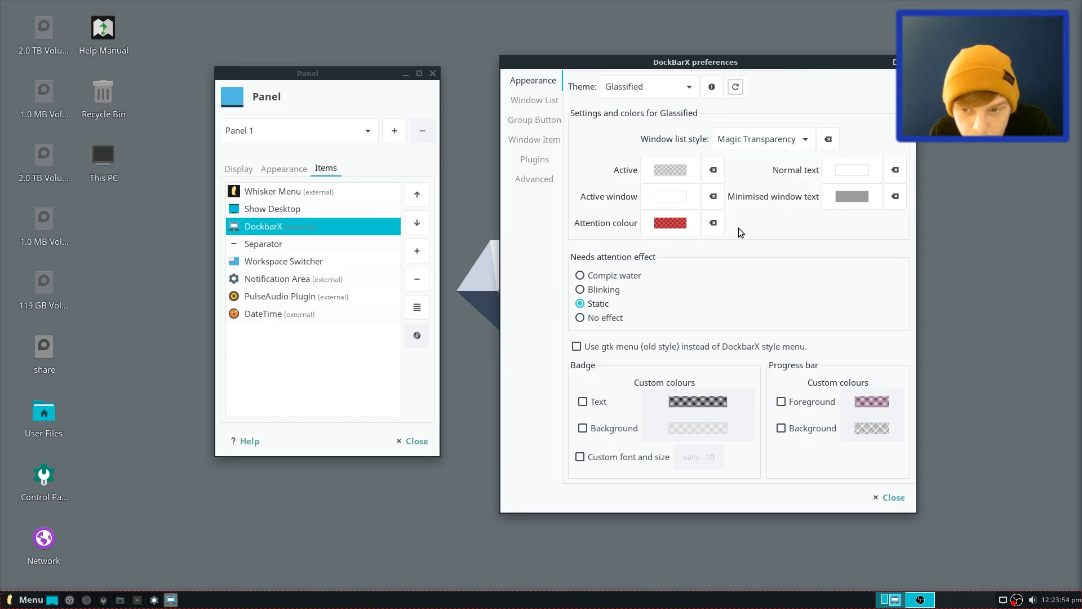
Switch the DockbarX theme to MouseNeo, reload it, and close the preferences
left_click(648, 93)
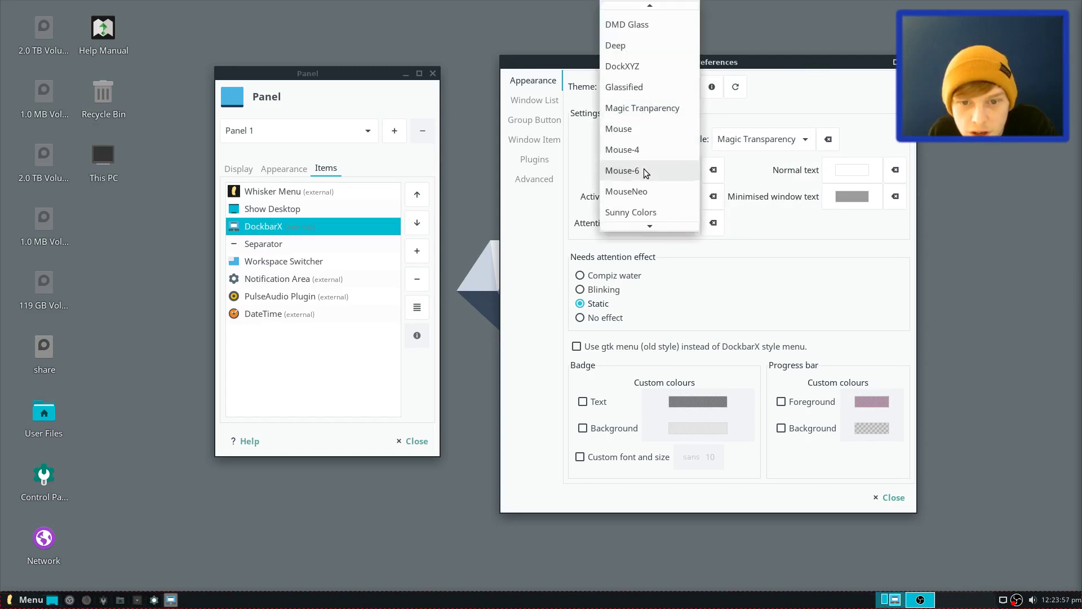
left_click(646, 193)
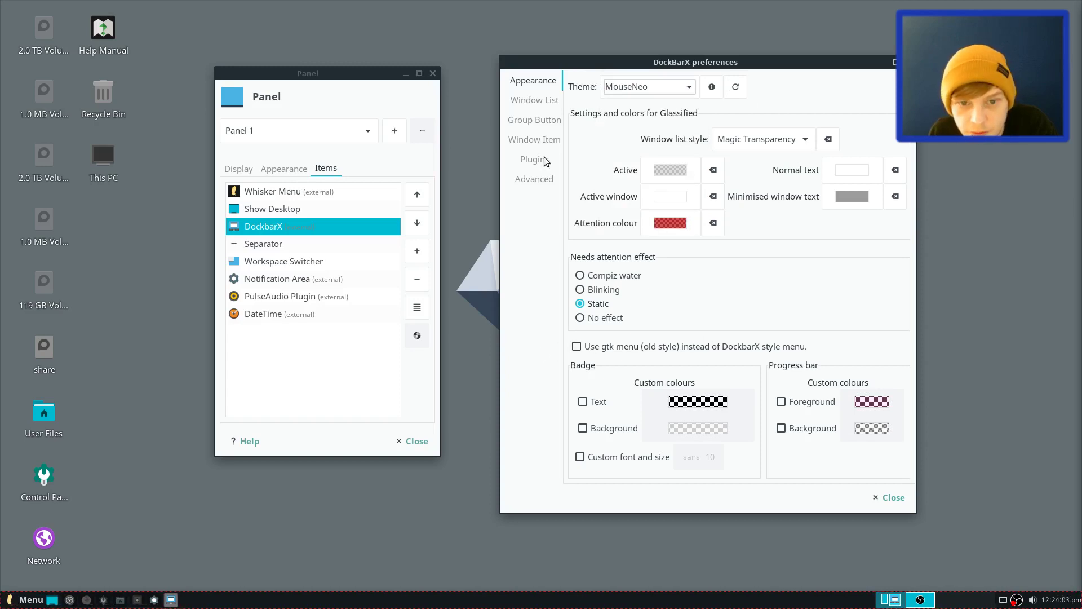
left_click(739, 90)
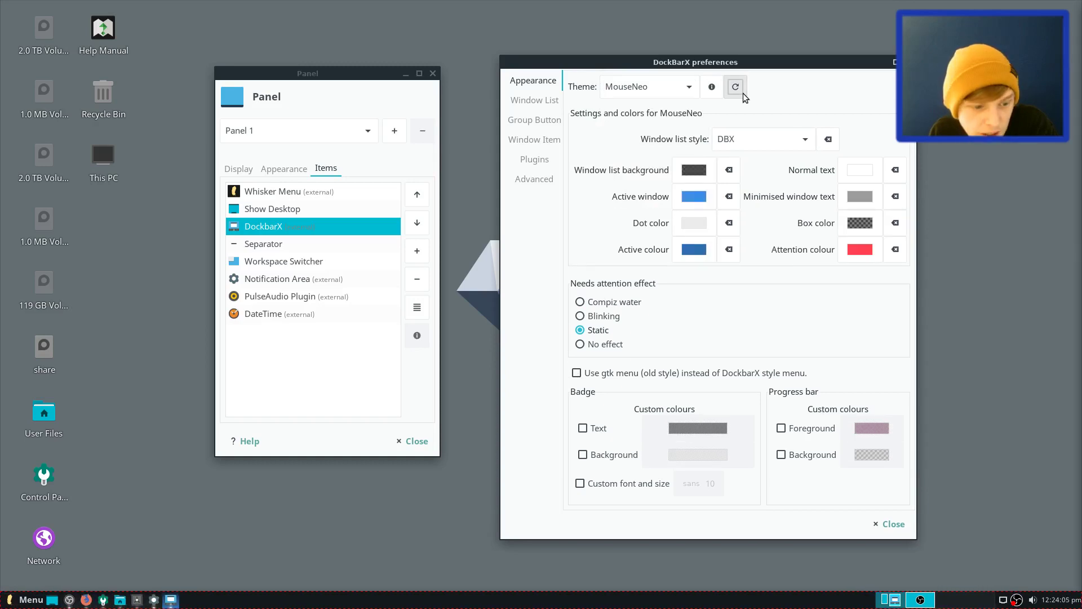
left_click(893, 524)
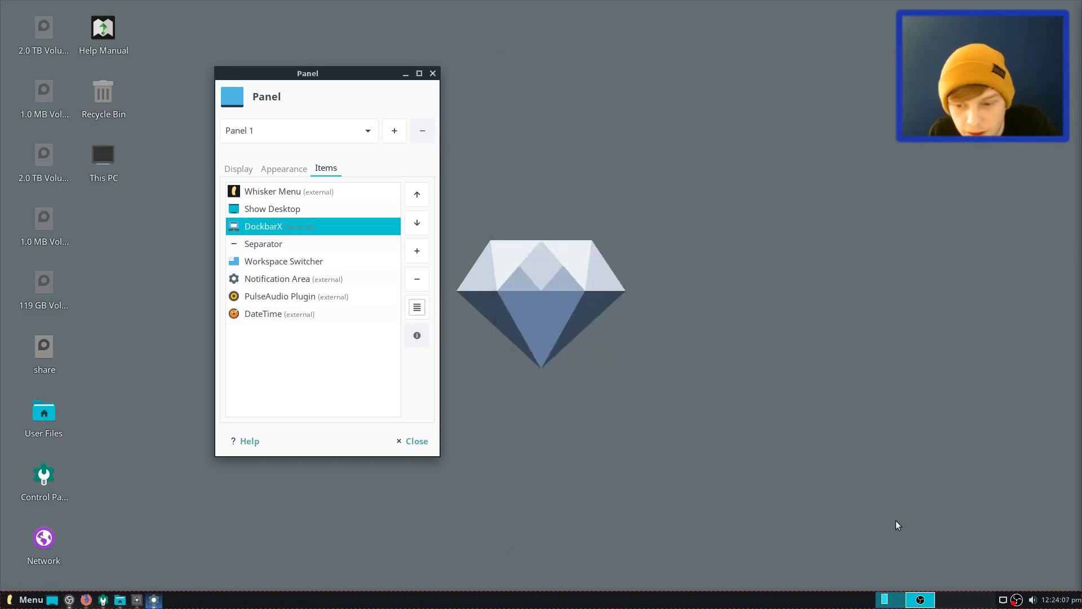
Centre the Panel settings window and check the Firefox and backup taskbar entries' options
left_click(85, 599)
left_click(89, 601)
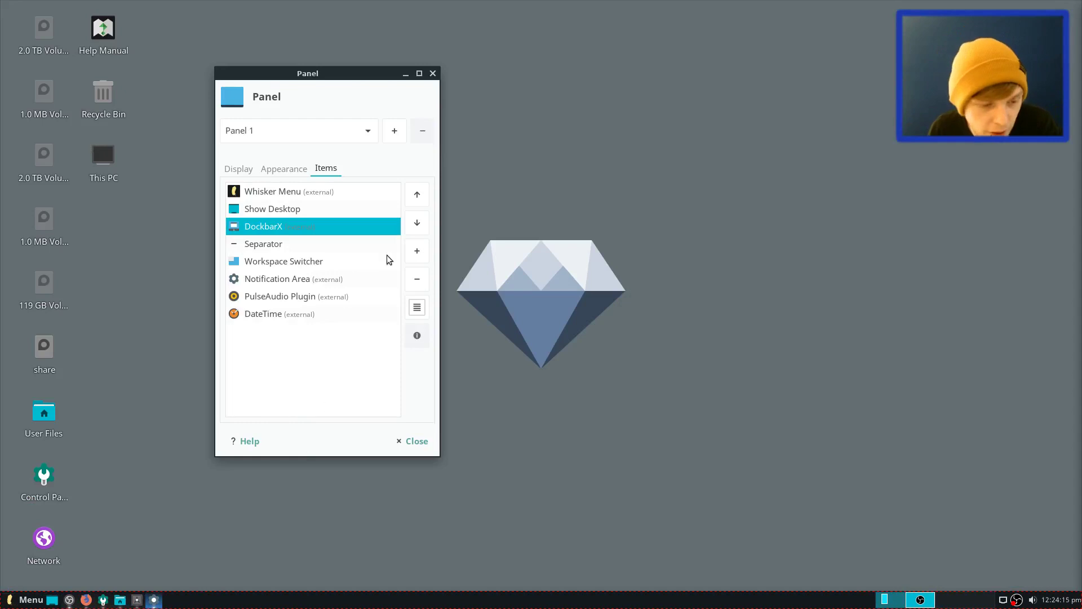
left_click_drag(339, 73, 550, 70)
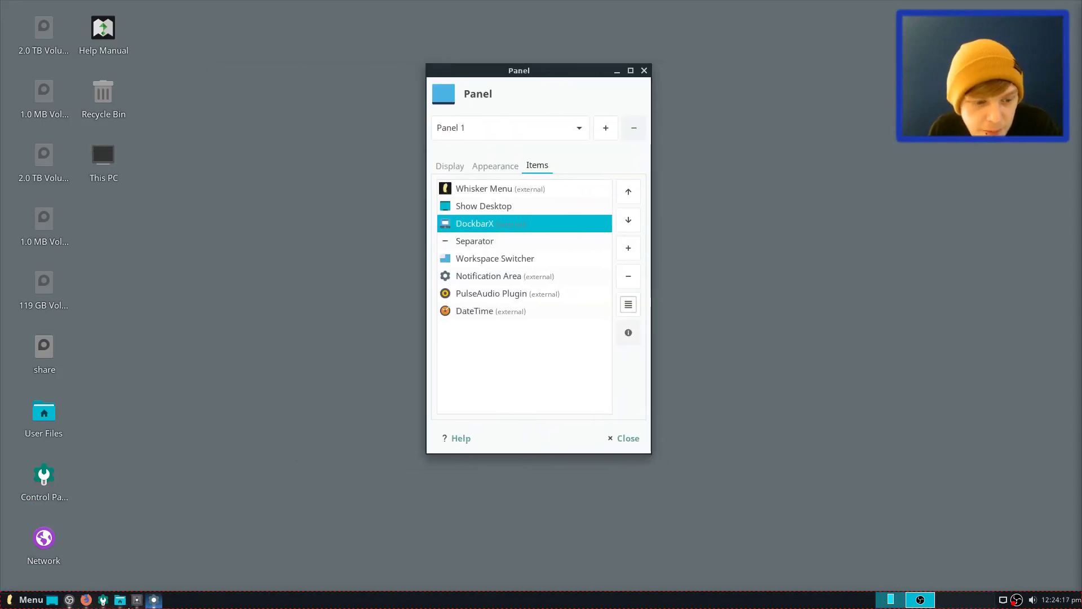
right_click(135, 601)
left_click(331, 487)
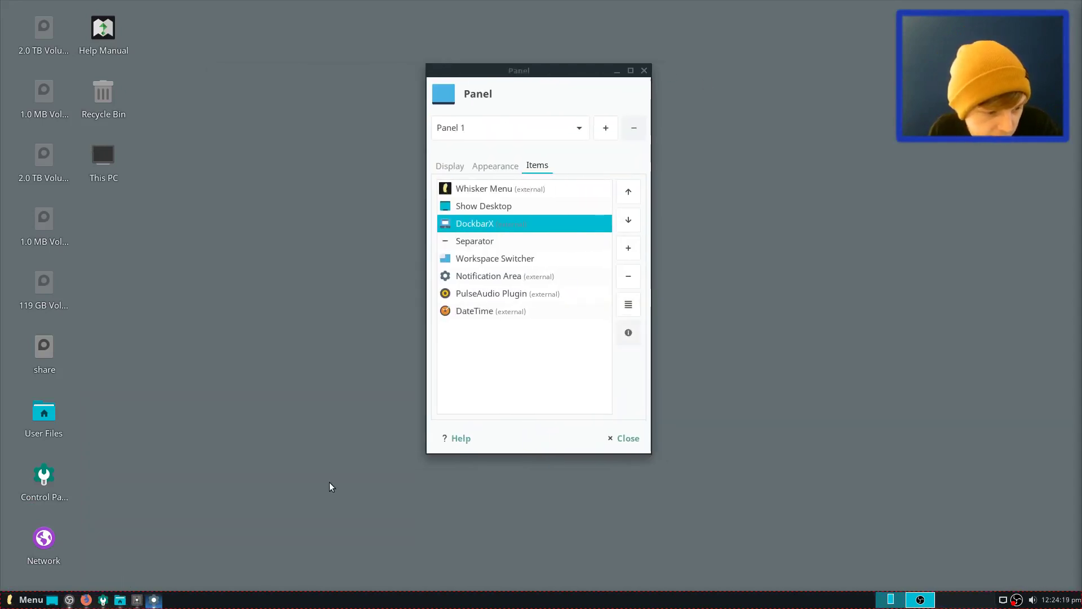
right_click(86, 600)
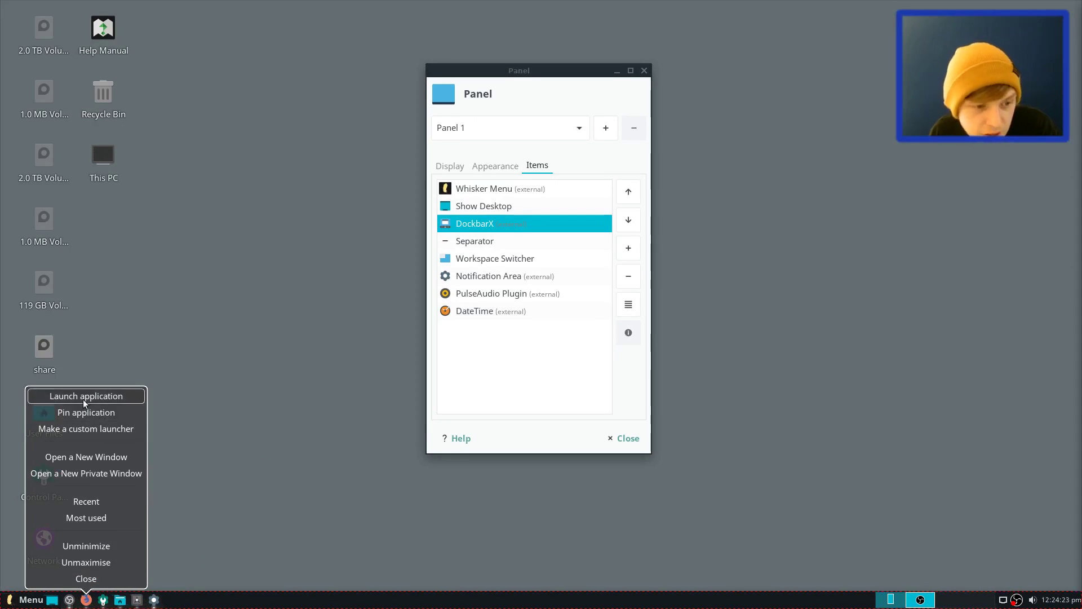
left_click(88, 413)
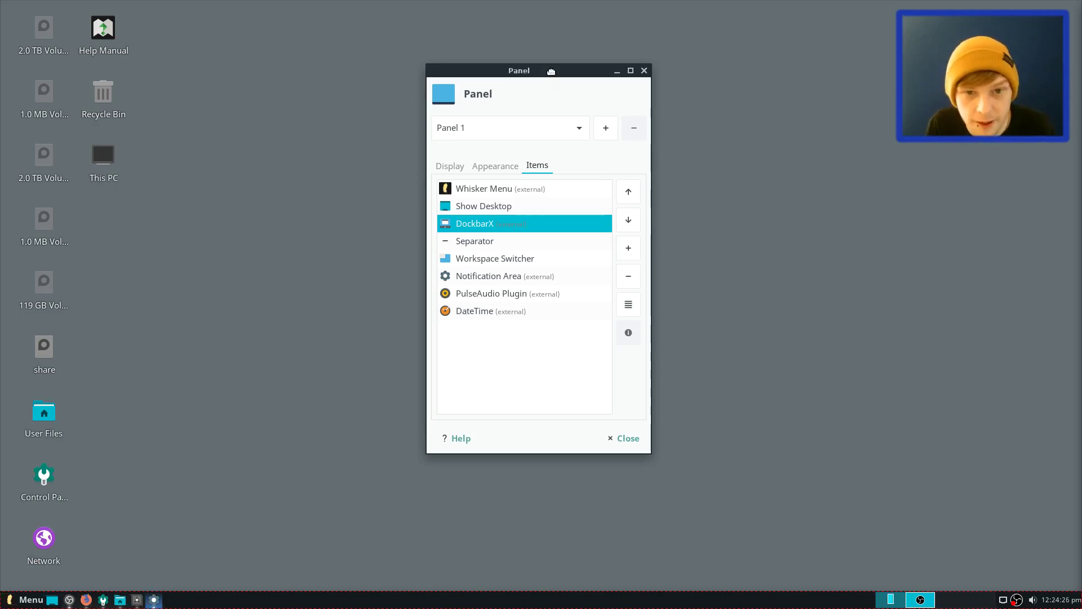
Close Panel settings and show the application menu's Other category with the Wine tools
left_click(689, 71)
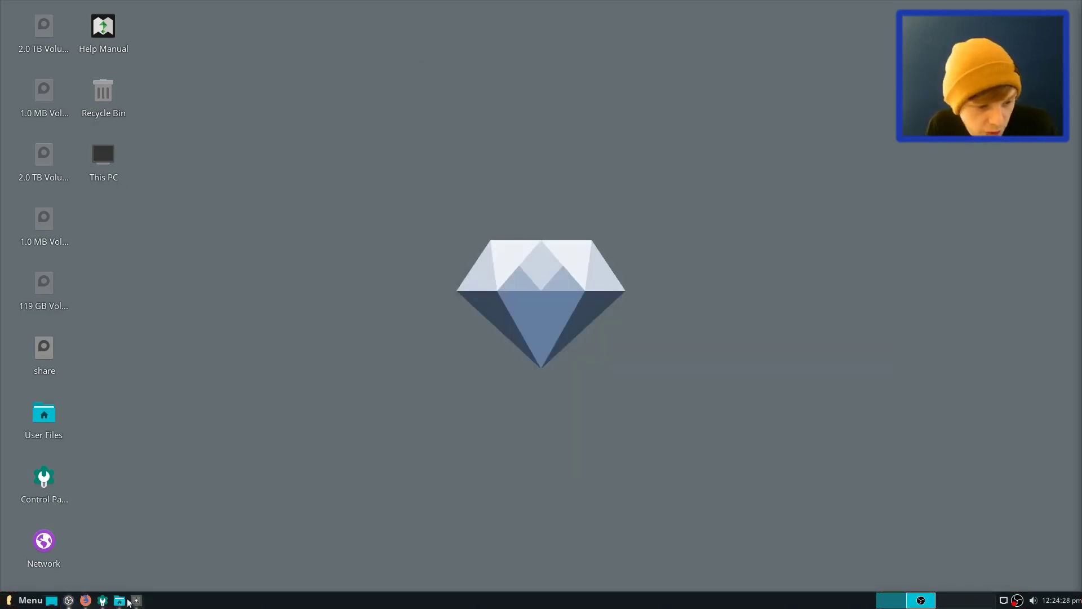
mouse_move(68, 601)
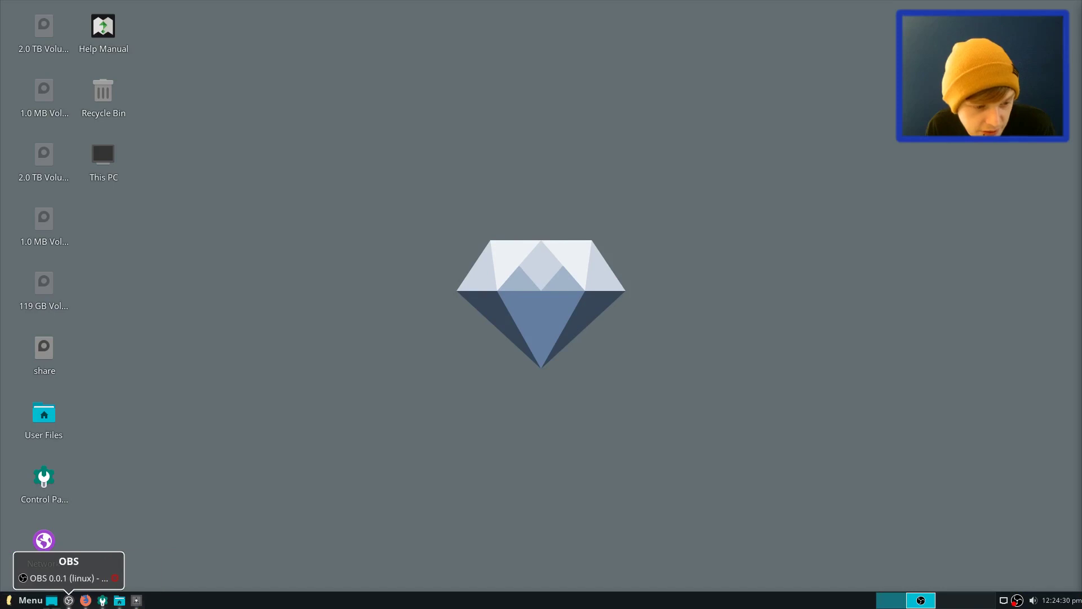
left_click(30, 600)
left_click(25, 547)
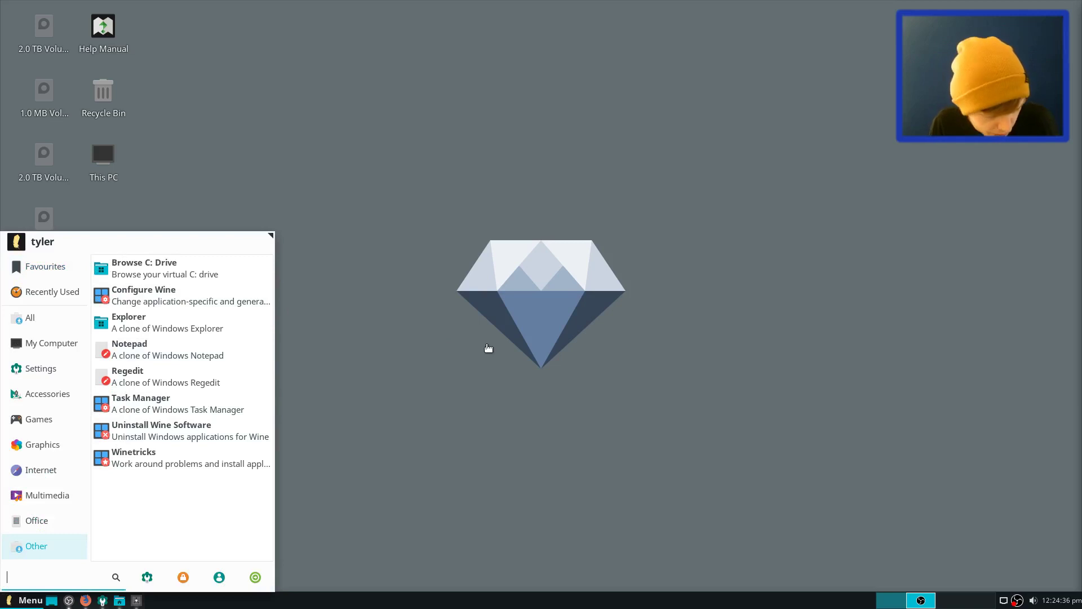
Launch Steam from the application menu search
type("steam")
key("Return")
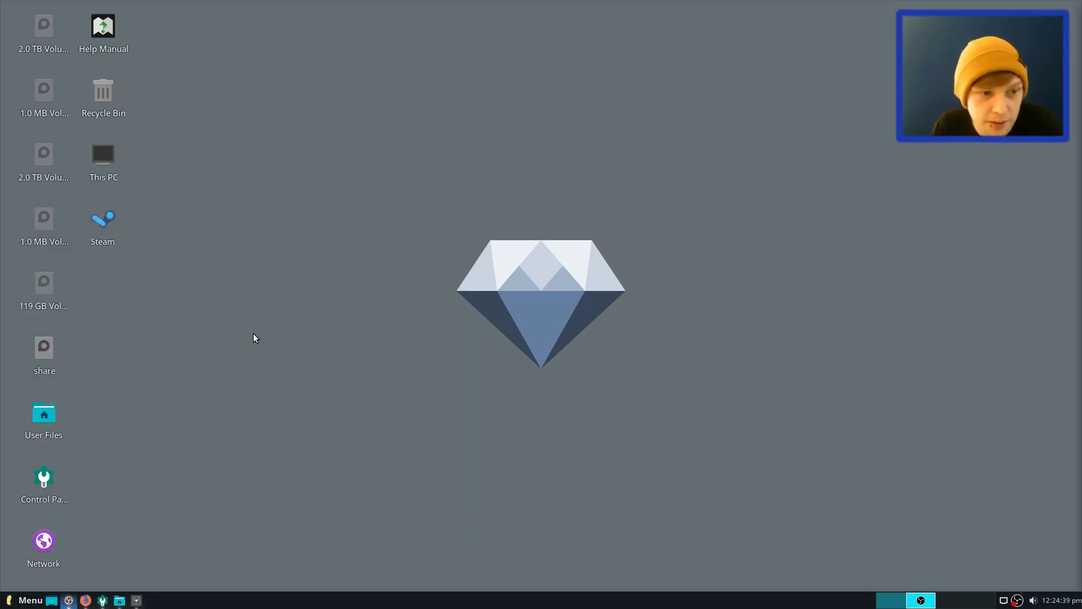
left_click_drag(153, 199, 92, 270)
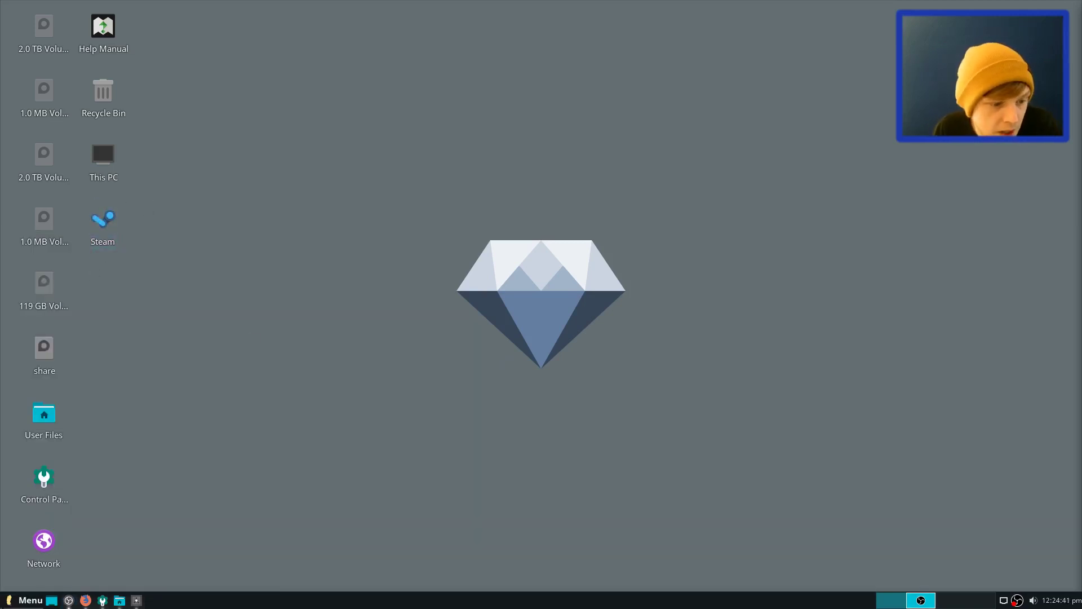
Open Appearance via menu search 'app' and set the desktop style to Clearlooks
left_click(7, 595)
type("appe")
key("Return")
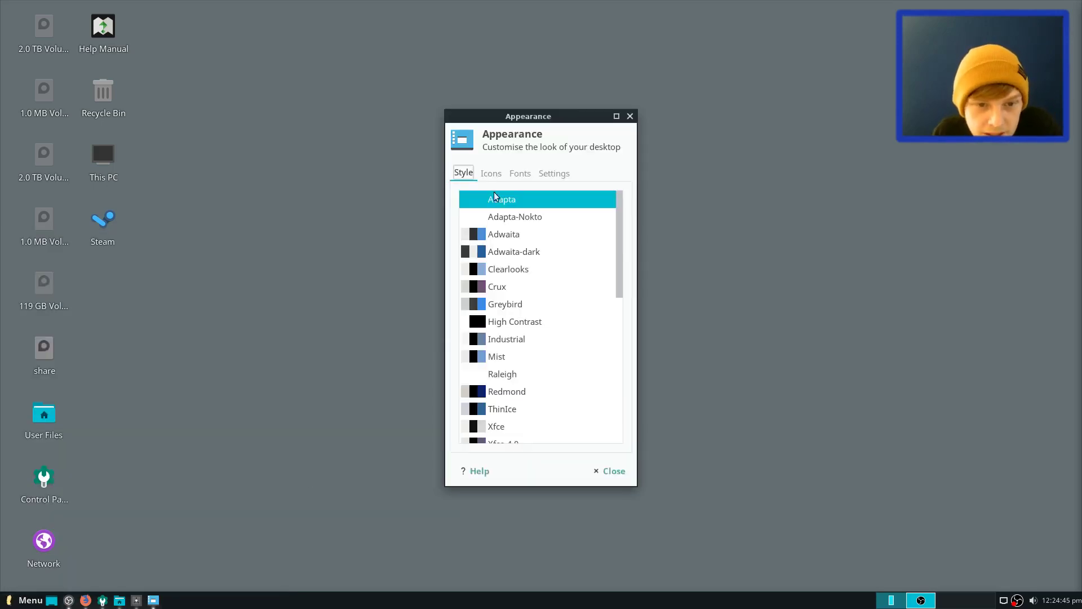
left_click(489, 174)
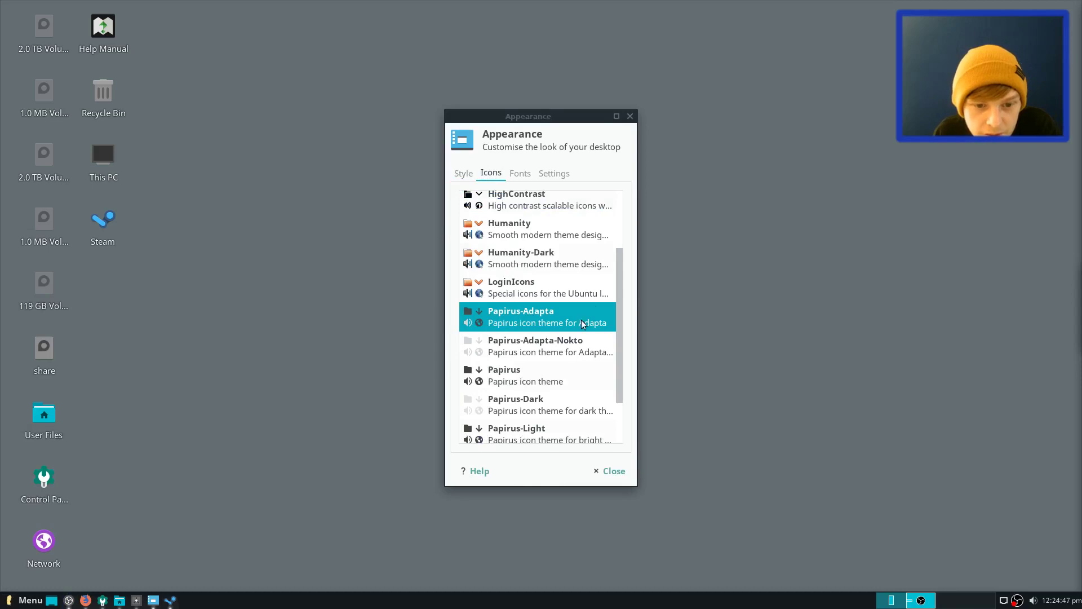
left_click(467, 172)
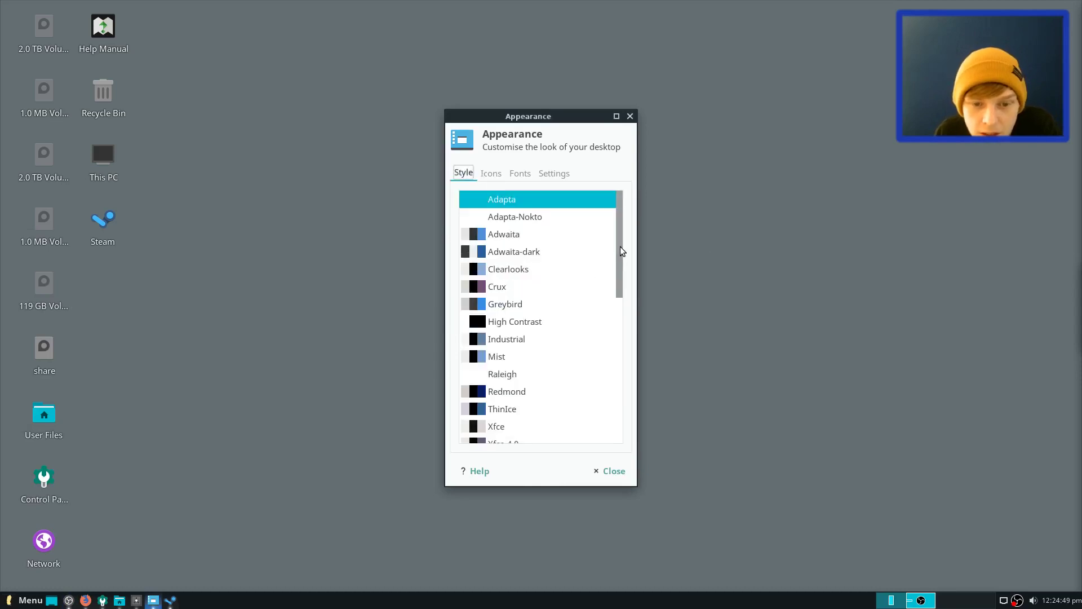
mouse_move(620, 249)
left_mouse_down()
mouse_move(601, 416)
mouse_move(634, 246)
left_mouse_up()
left_click(523, 269)
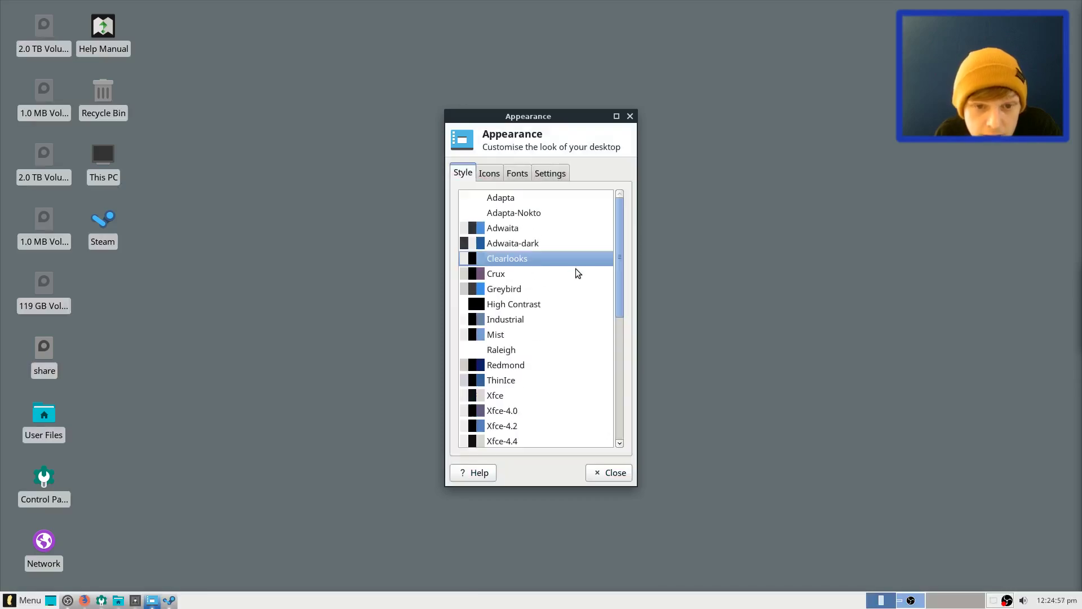
left_click(10, 600)
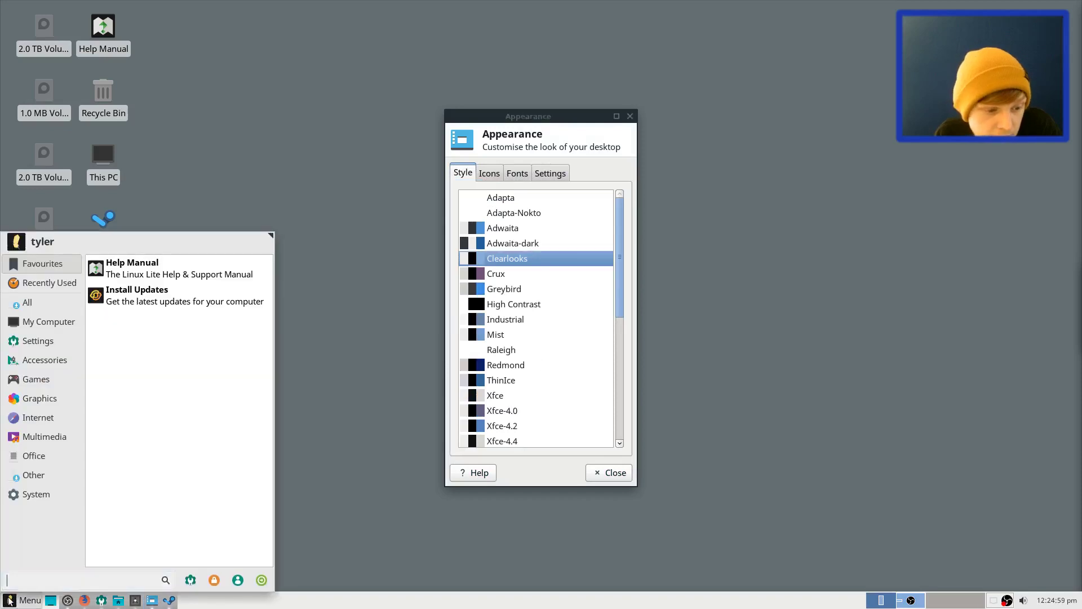
Search 'wind' in the menu to launch Window Manager Tweaks and the Window Manager settings
type("wind")
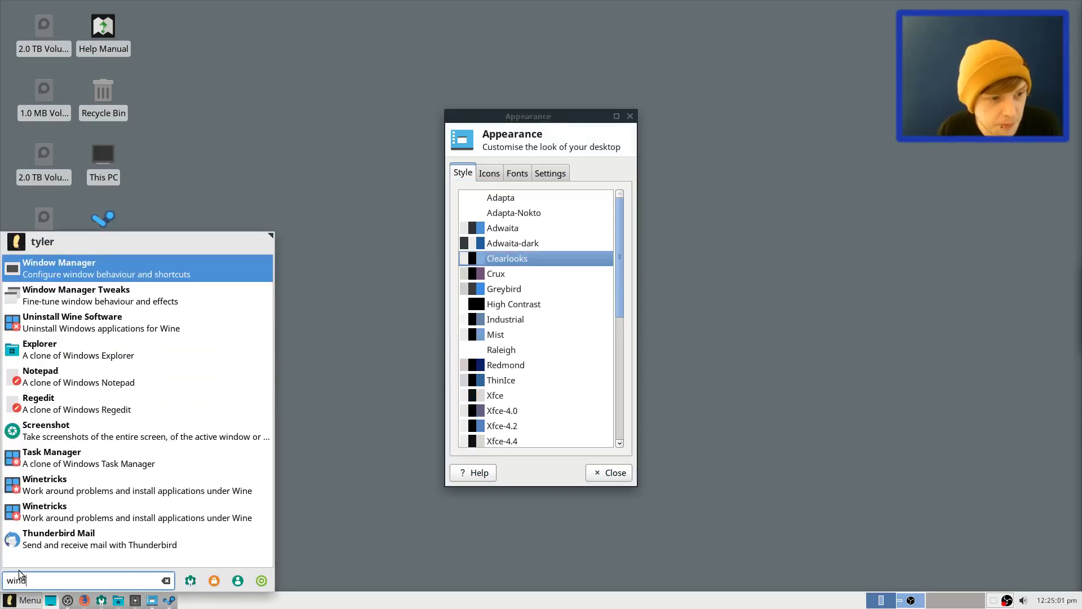
key("Down")
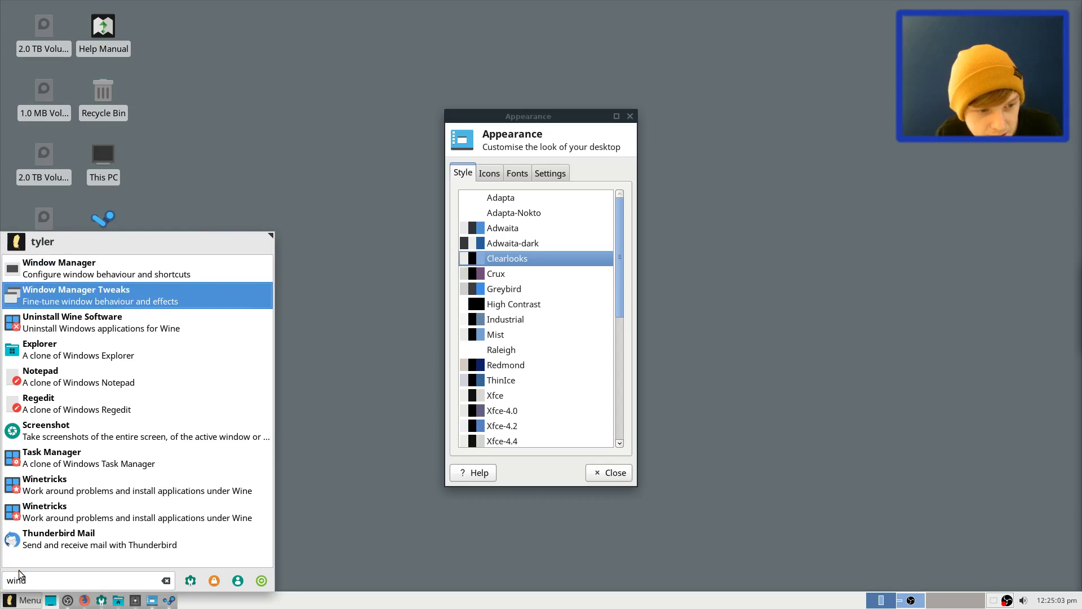
key("Return")
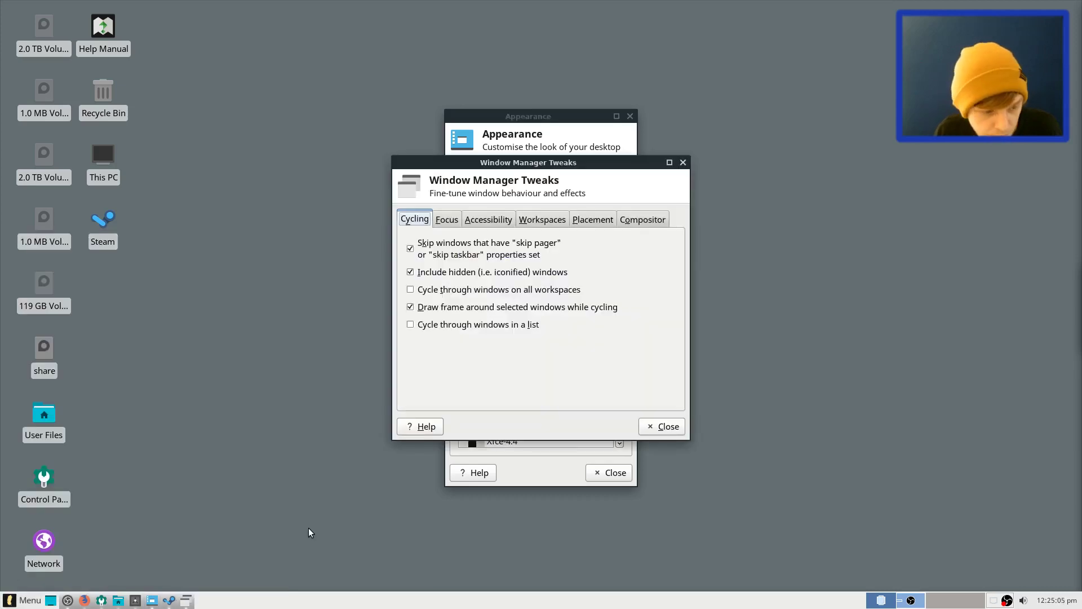
key("super")
type("wind")
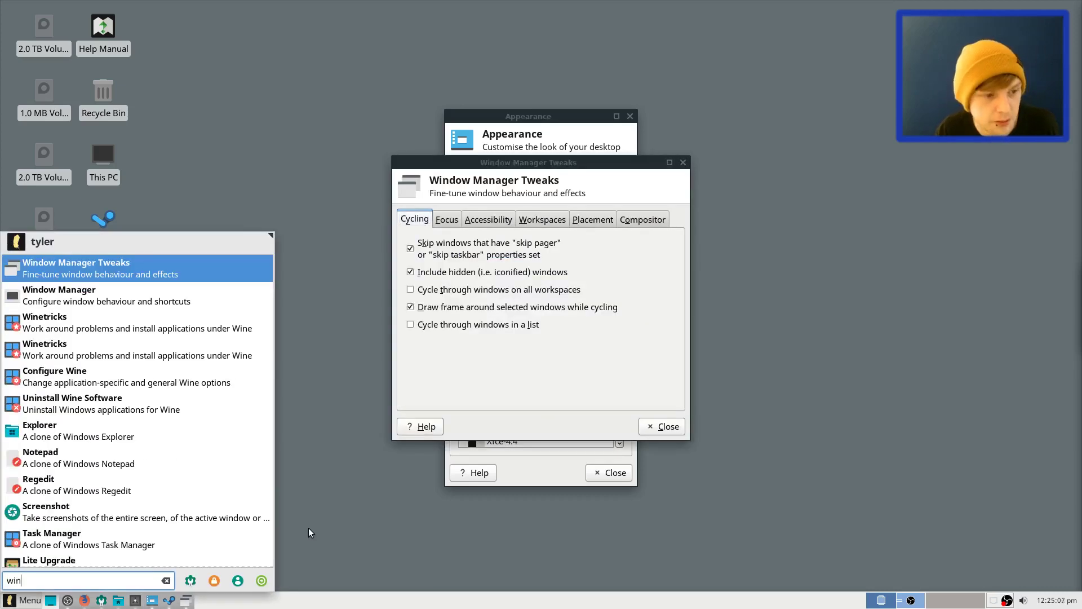
key("Return")
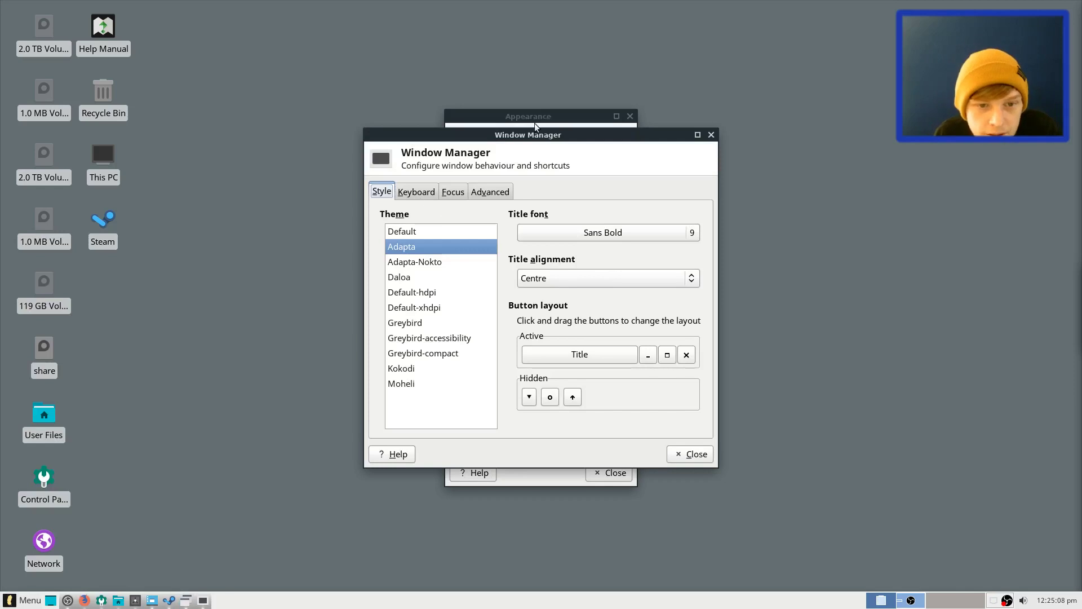
Arrange the settings windows and apply Greybird as both interface style and window border theme
left_click(562, 125)
left_click(399, 137)
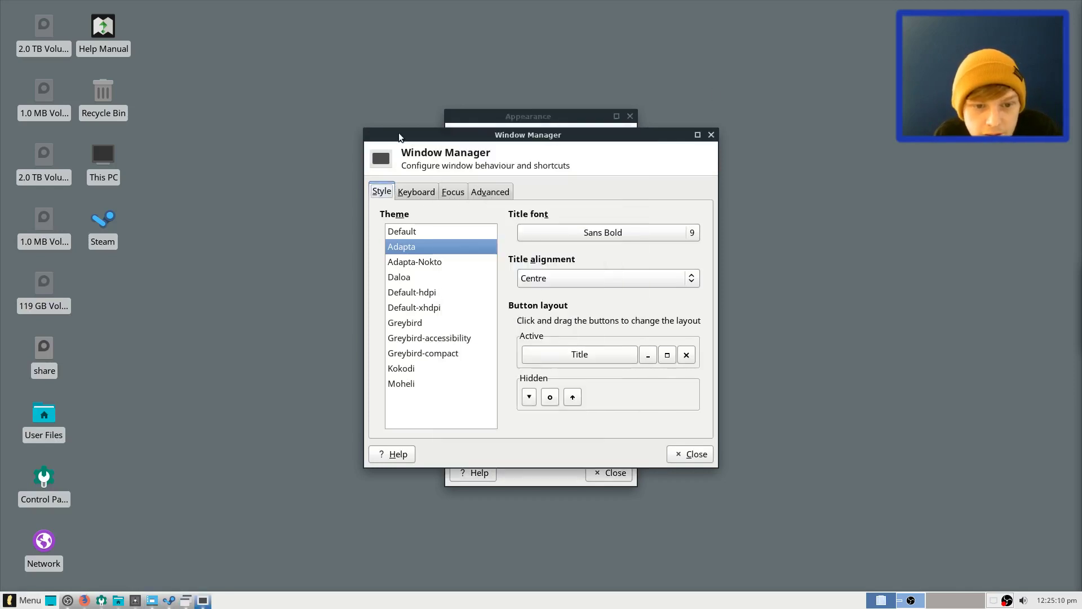
left_click_drag(399, 137, 381, 135)
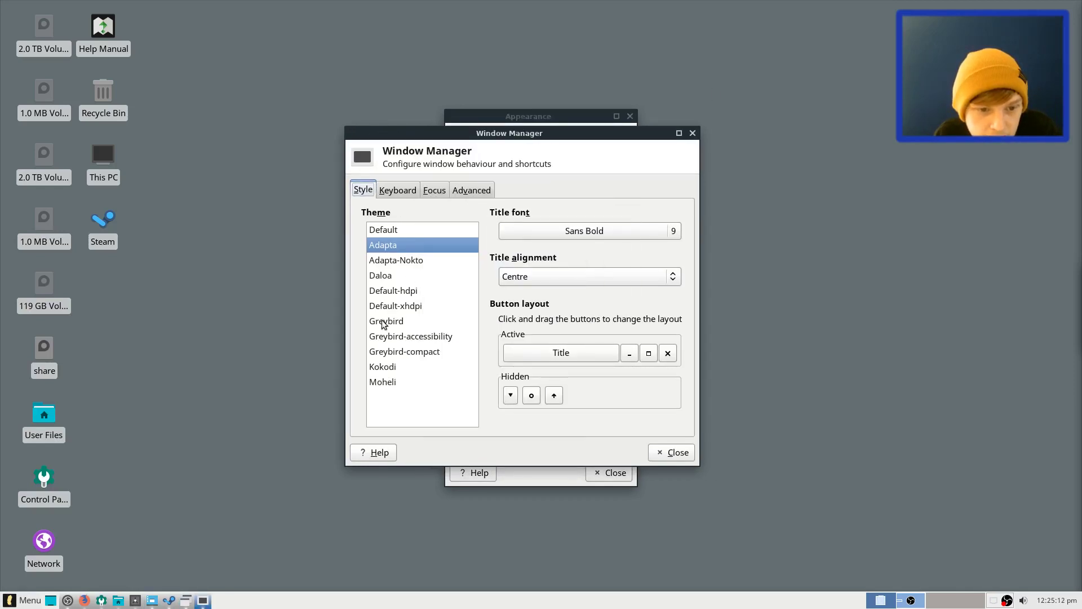
left_click_drag(490, 137, 794, 106)
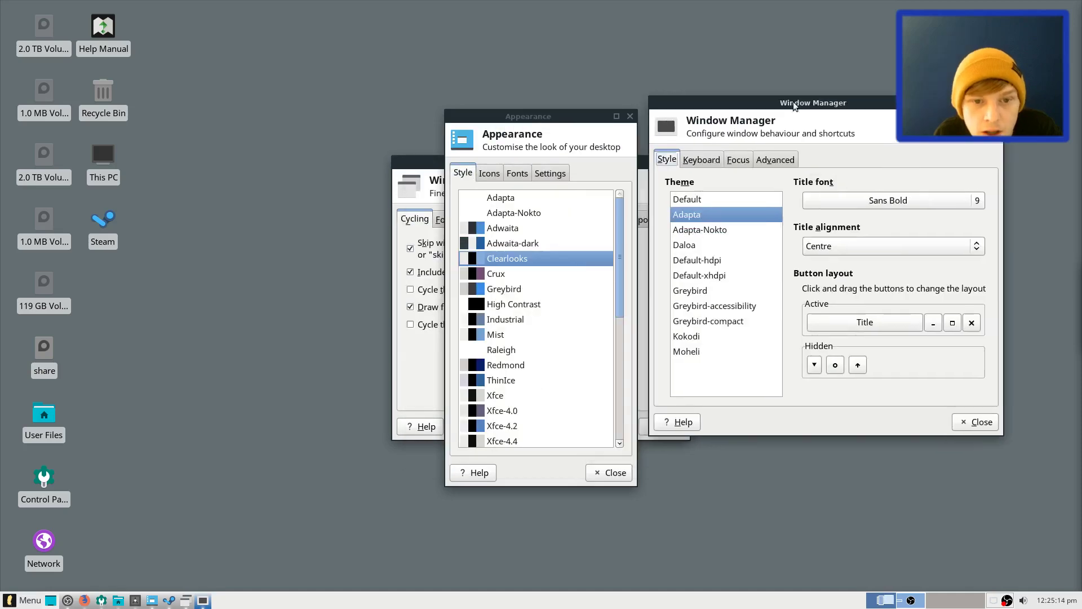
left_click_drag(526, 121, 437, 97)
left_click(422, 262)
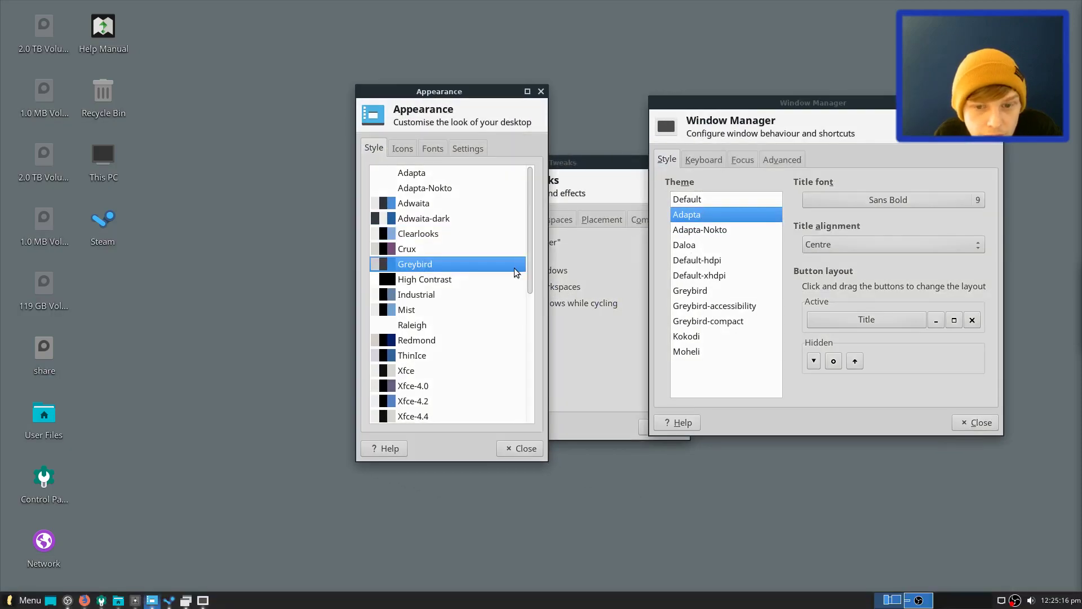
left_click(705, 292)
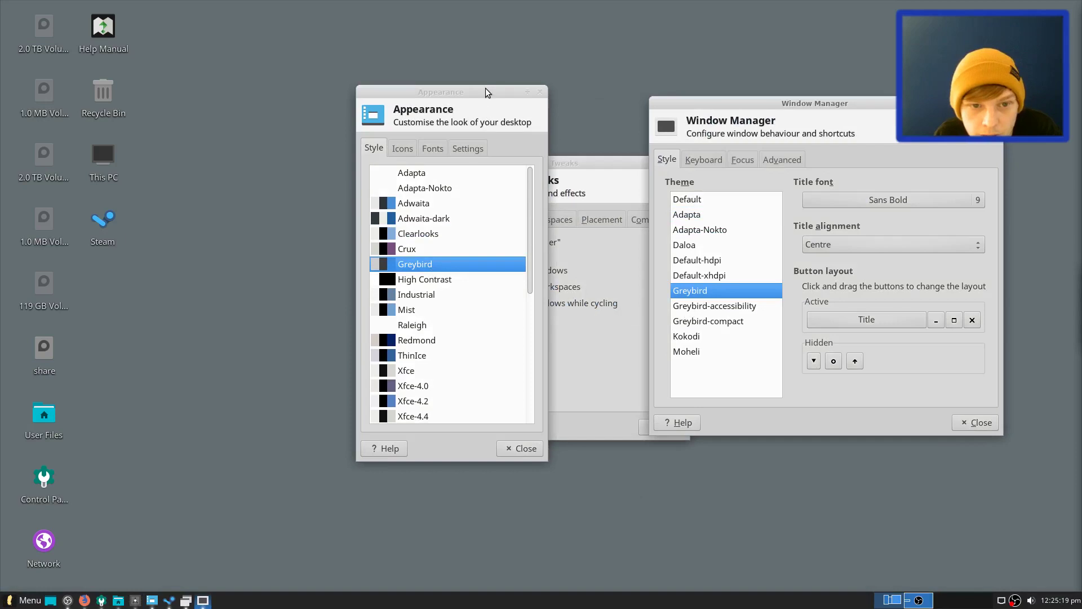
Spread the Appearance, Tweaks and Window Manager windows across the screen and open a terminal
left_click_drag(488, 92, 344, 75)
left_click(597, 164)
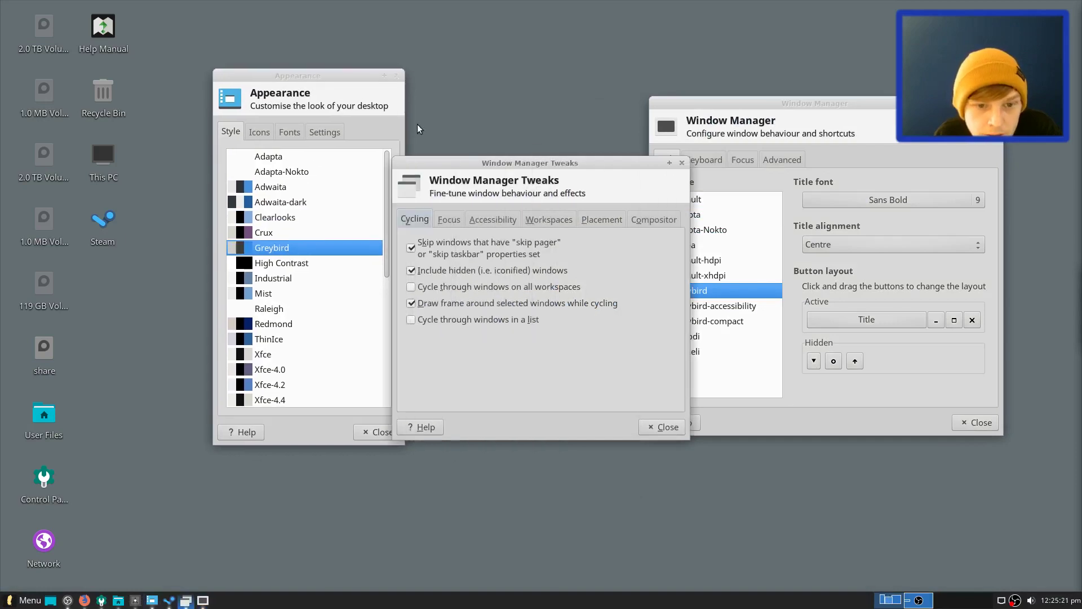
left_click_drag(429, 163, 230, 80)
left_click_drag(803, 103, 444, 83)
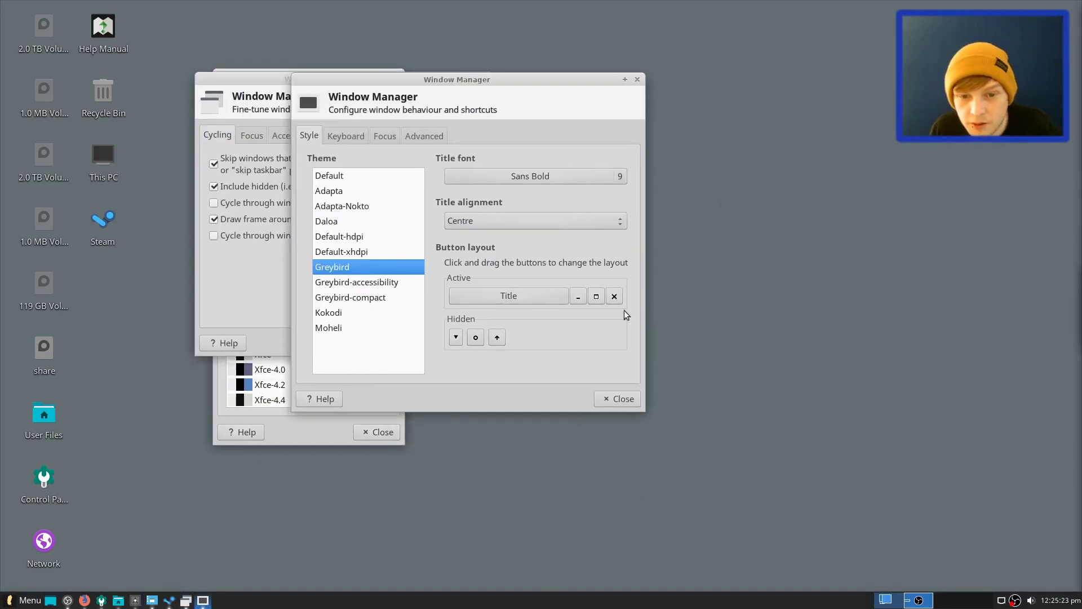
left_click_drag(539, 86, 775, 81)
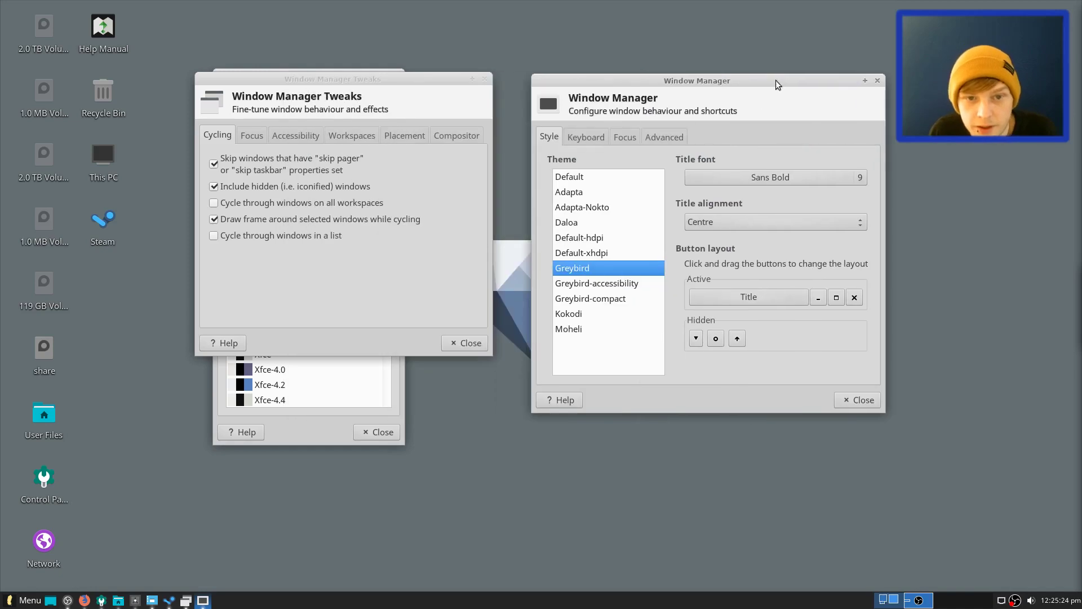
left_click(523, 9)
key("ctrl+alt+t")
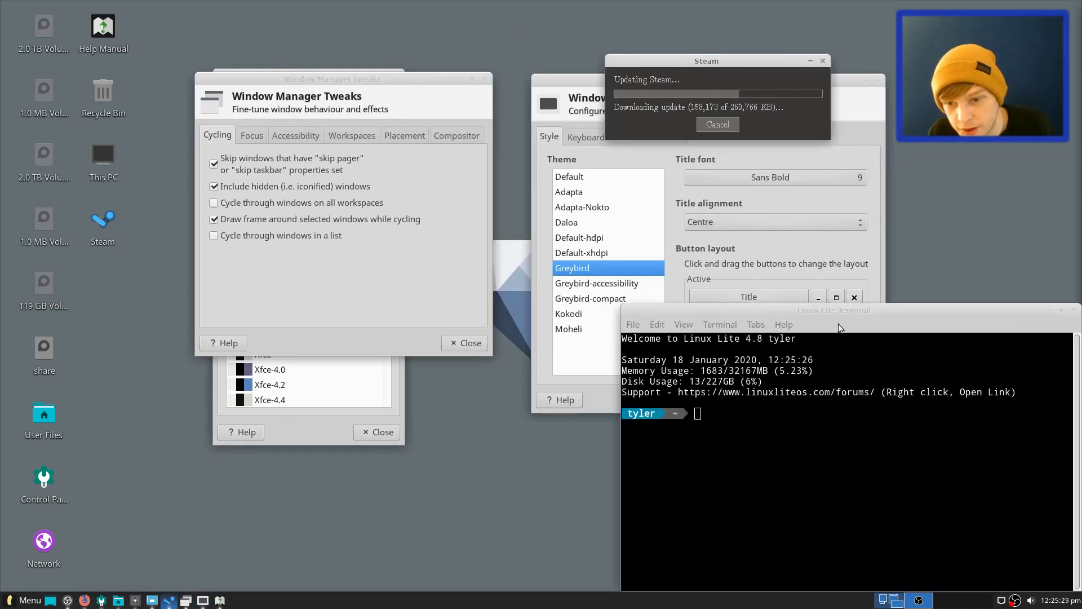
Run 'sudo apt install arc-theme moka-icon-theme -y', enter the sudo password, and minimize the terminal
left_click_drag(838, 324, 457, 205)
type("sudo apt ")
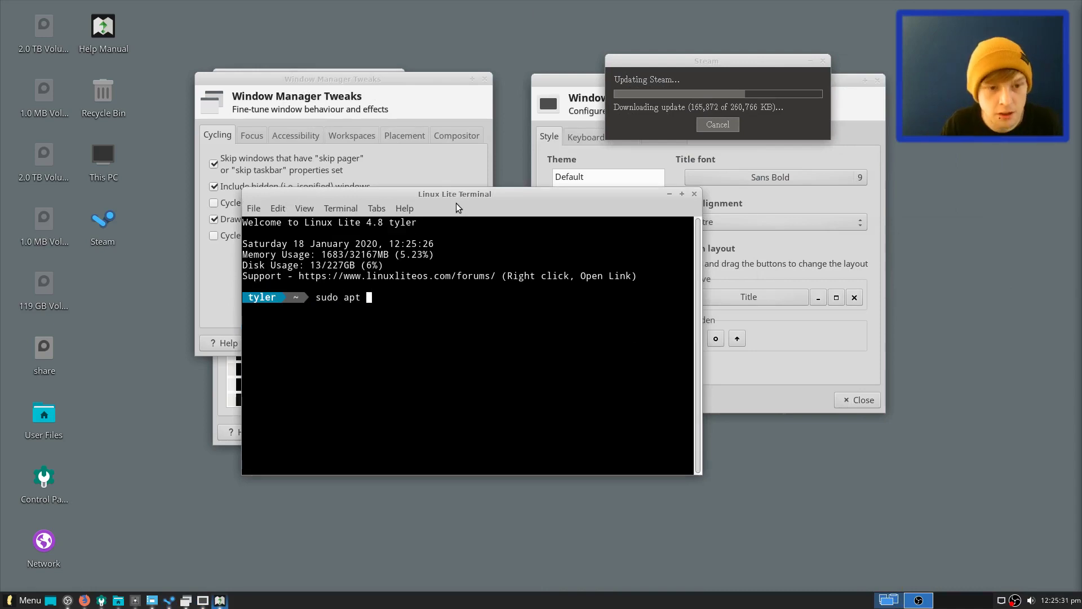
type("install arc-theme")
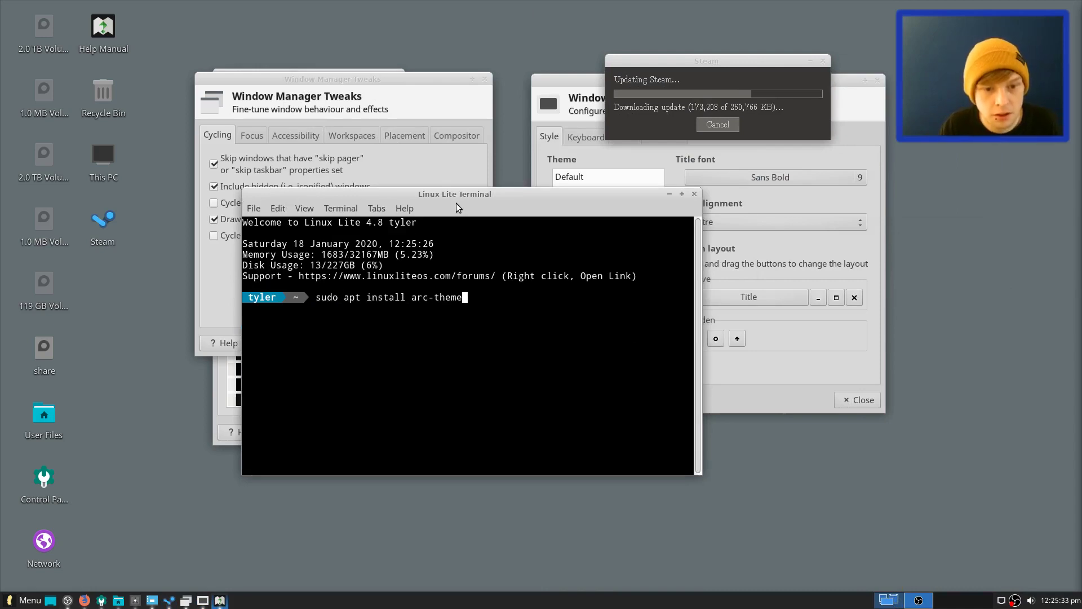
key("Return")
key("ctrl+c")
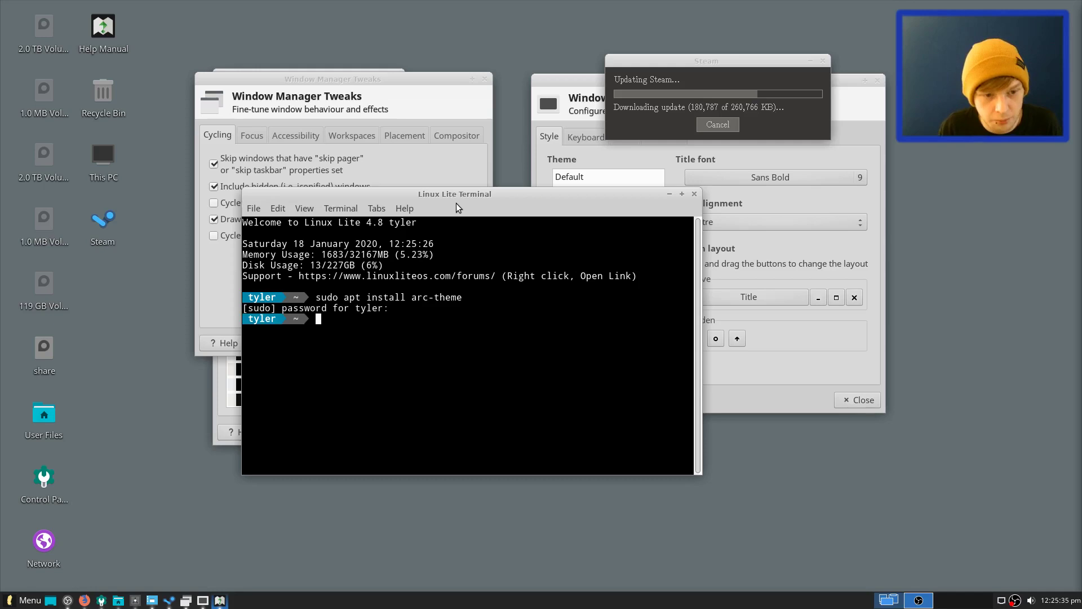
key("Up")
type("moka-")
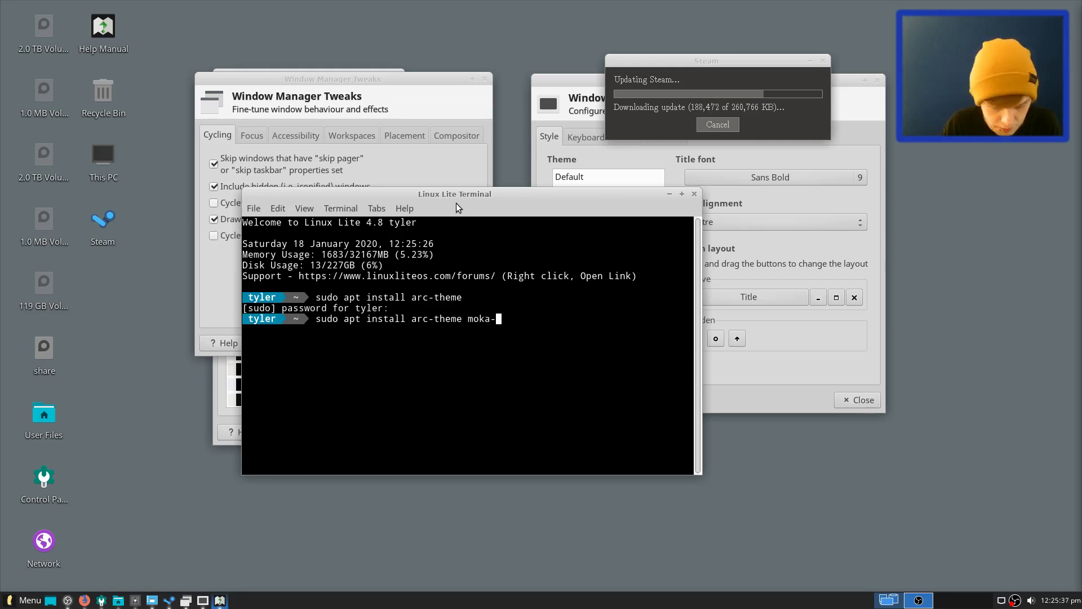
type("icon-theme -y")
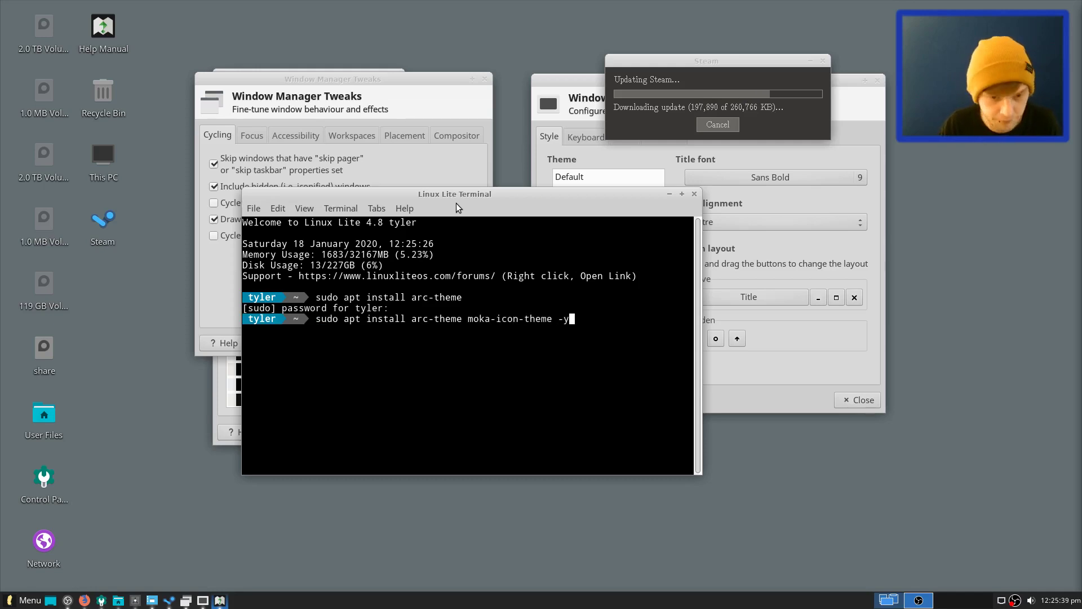
key("Return")
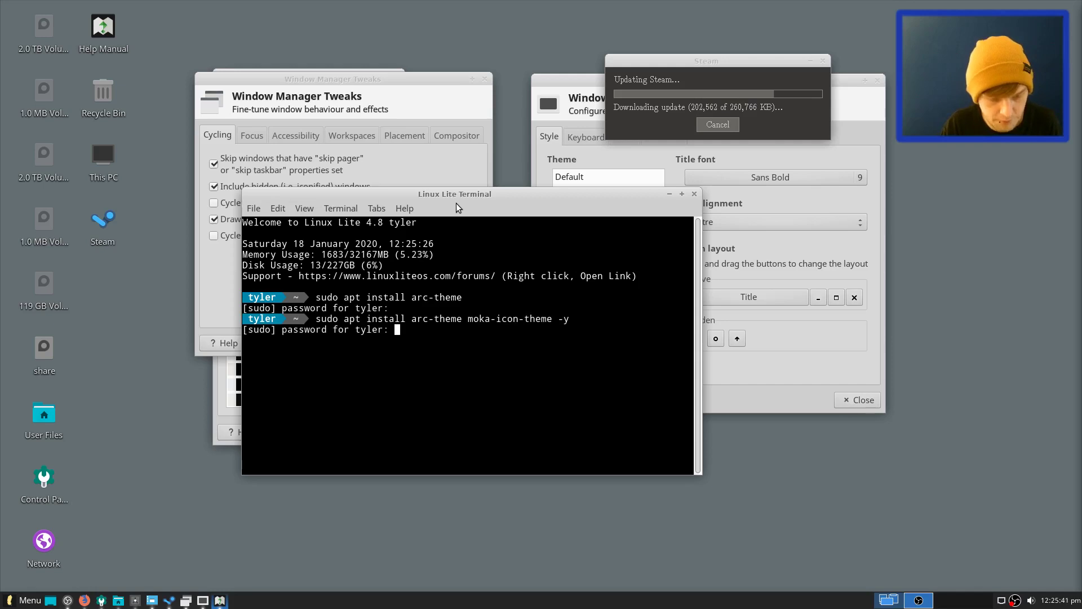
key("Return")
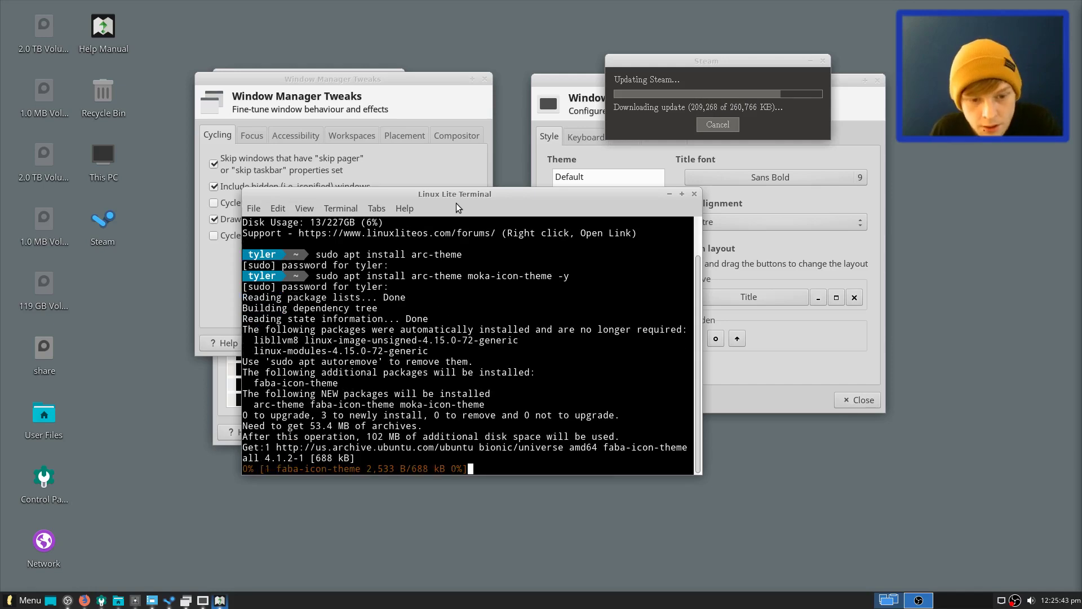
left_click(669, 194)
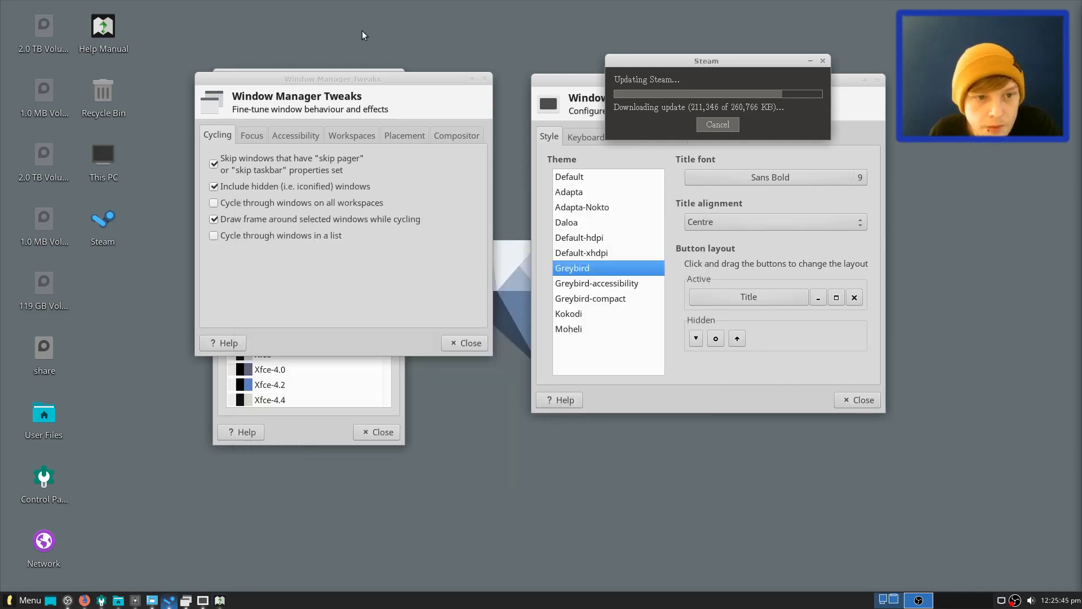
Launch Keyboard settings via 'keyb' and view its application shortcuts and typing behaviour tabs
left_click(26, 600)
type("keyb")
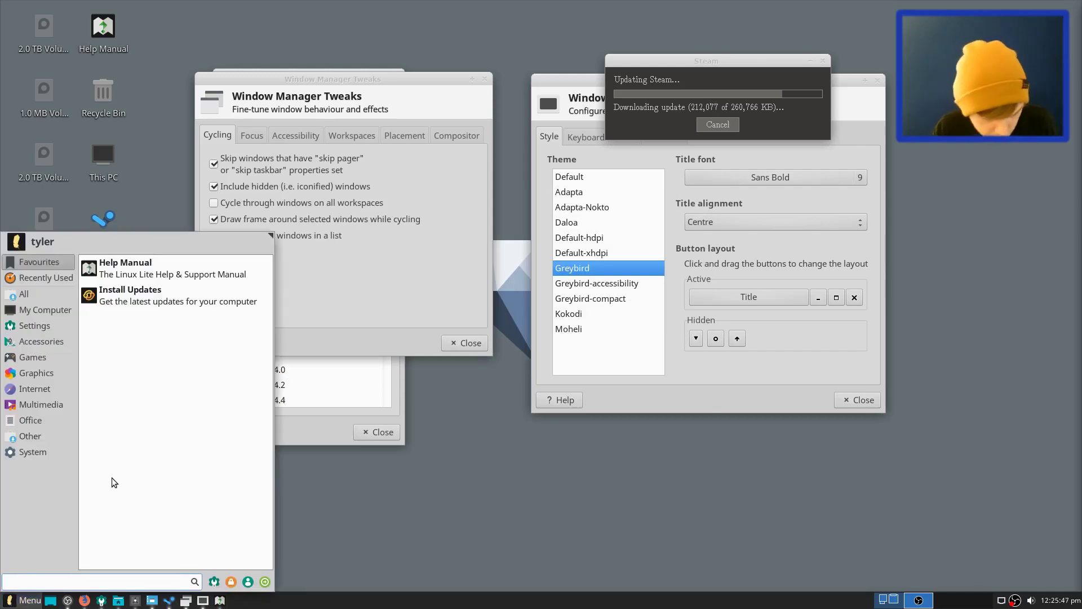
key("Return")
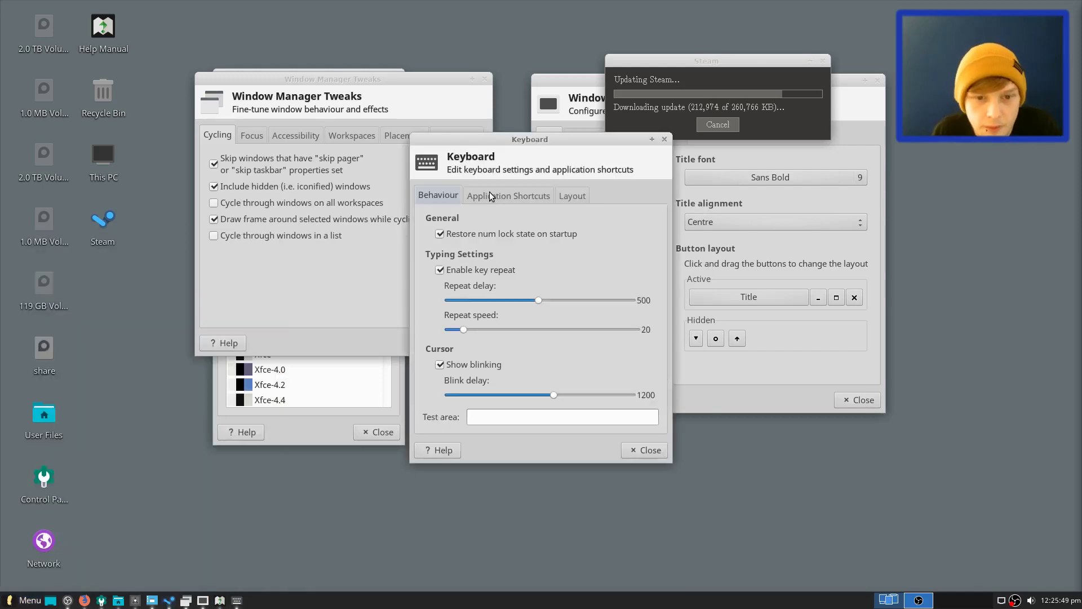
left_click(489, 195)
left_click(439, 196)
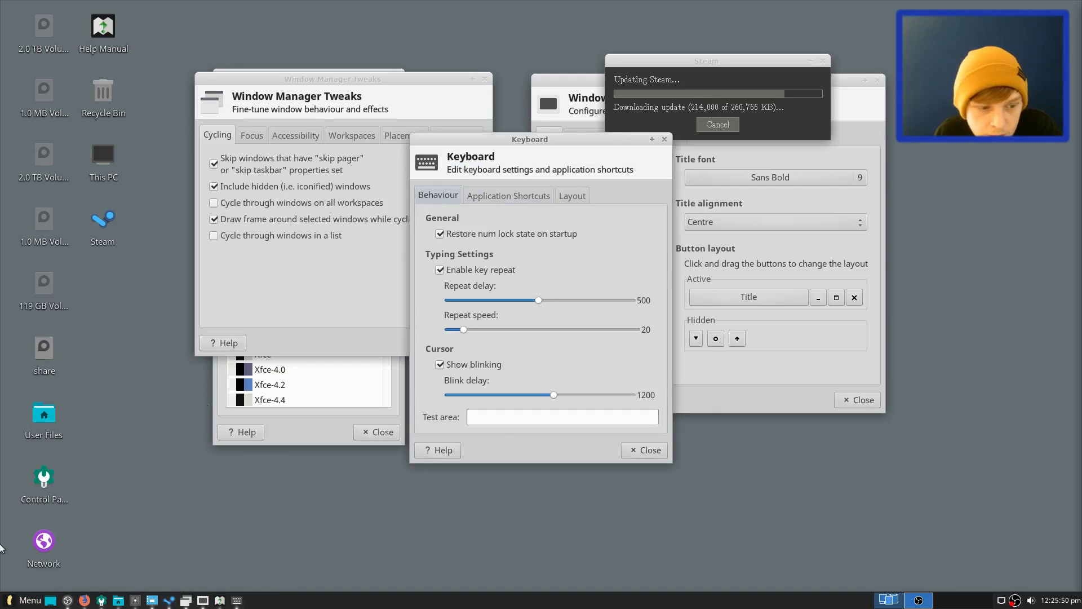
Show Window Manager's Keyboard shortcuts list and select the Move window to left workspace action
left_click(597, 80)
left_click(587, 137)
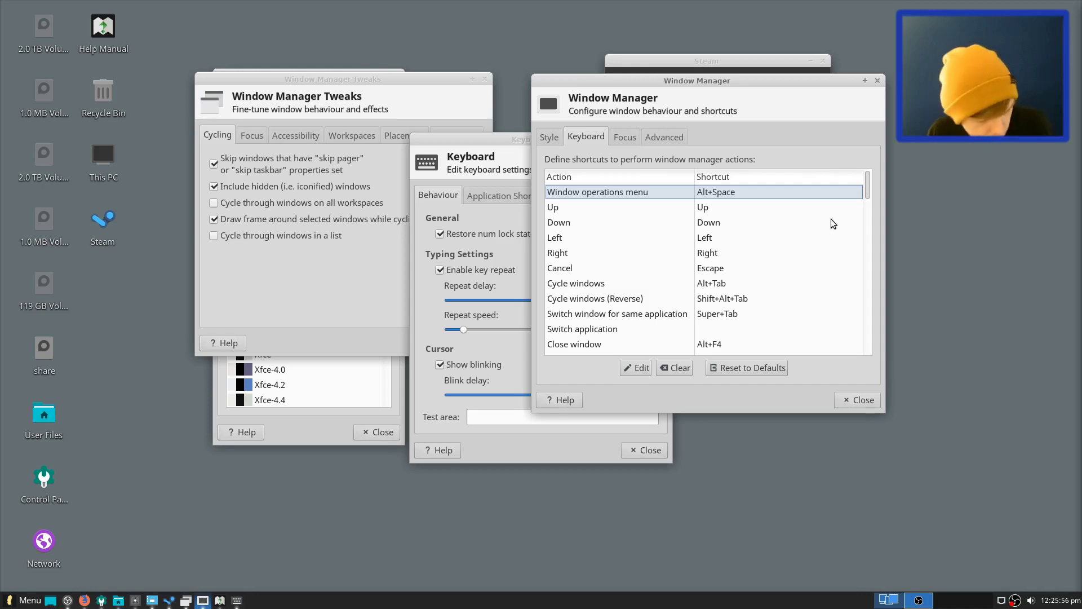
key("alt+Tab")
key("alt+Tab")
key("alt+Tab")
key("alt+Tab")
key("alt+Tab")
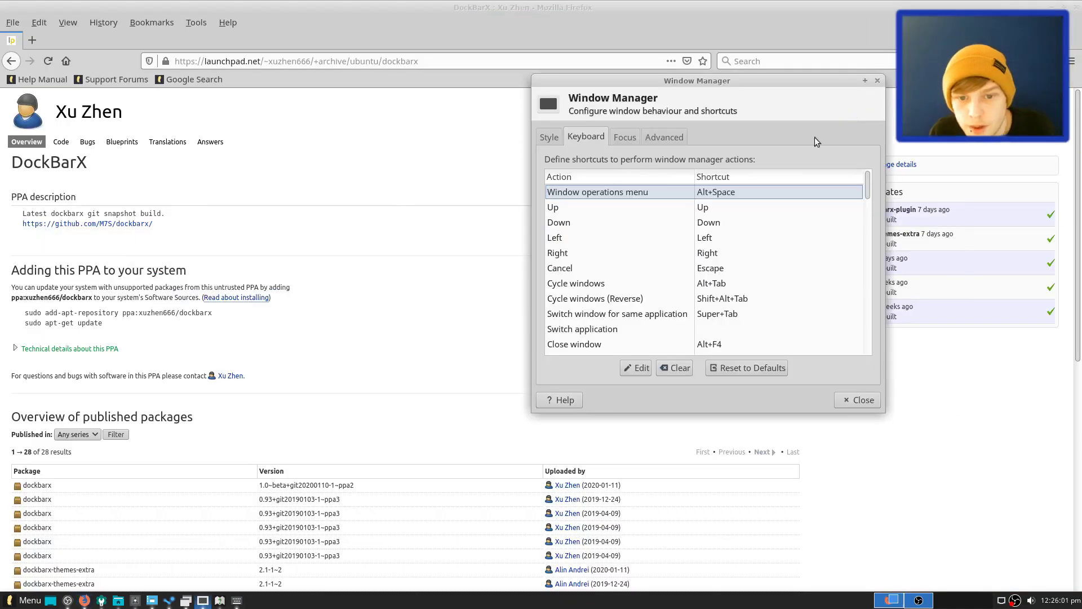
key("alt+F9")
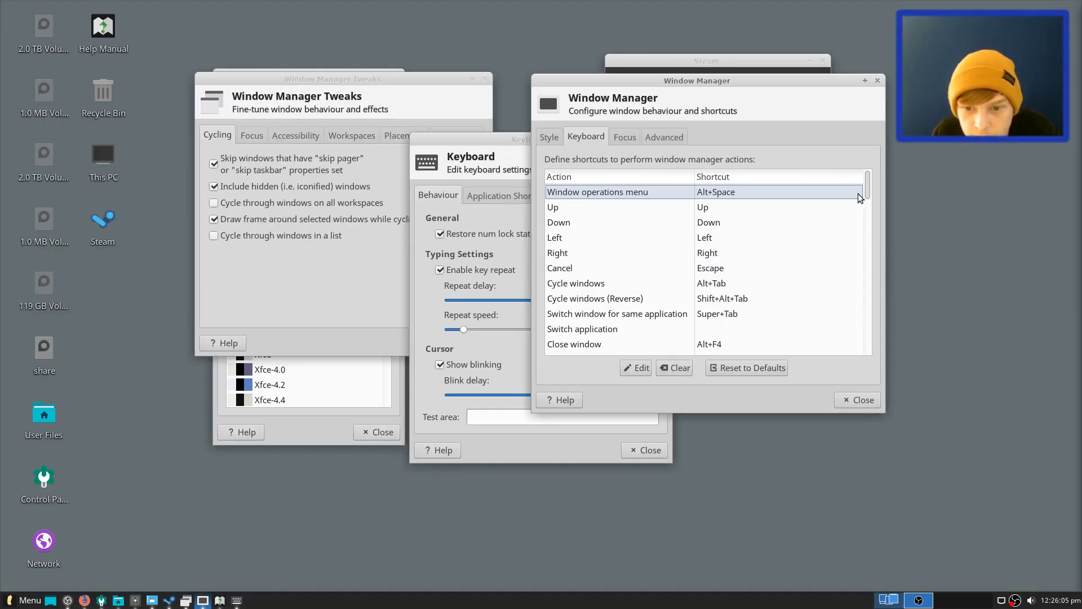
left_click_drag(868, 192, 870, 245)
left_click(681, 276)
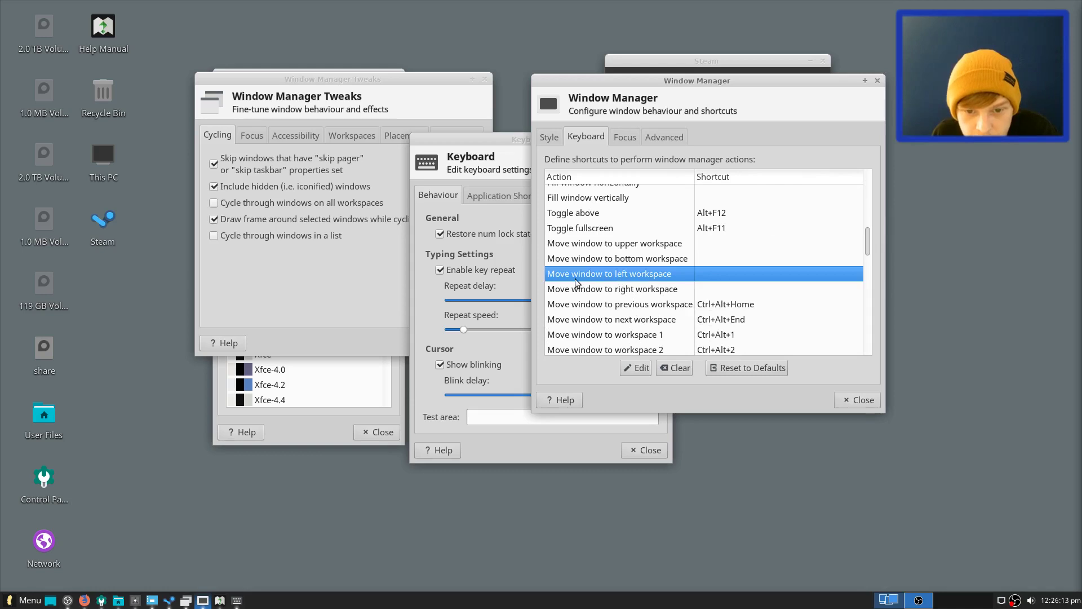
Assign Ctrl+Alt+Left and Ctrl+Alt+Right to Move window to left and right workspace
double_click(722, 276)
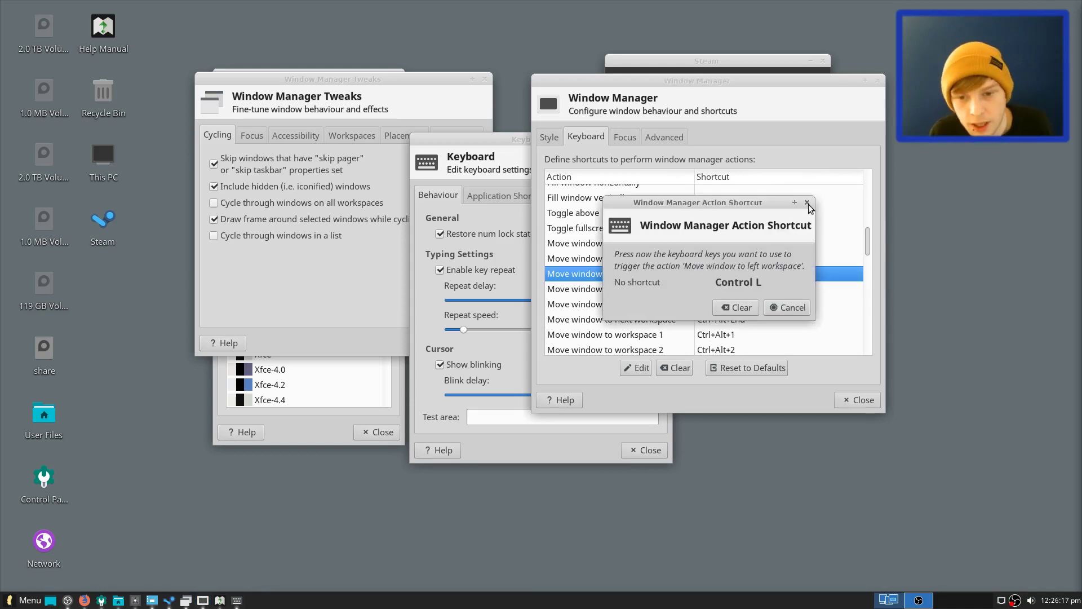
key("ctrl+alt+Left")
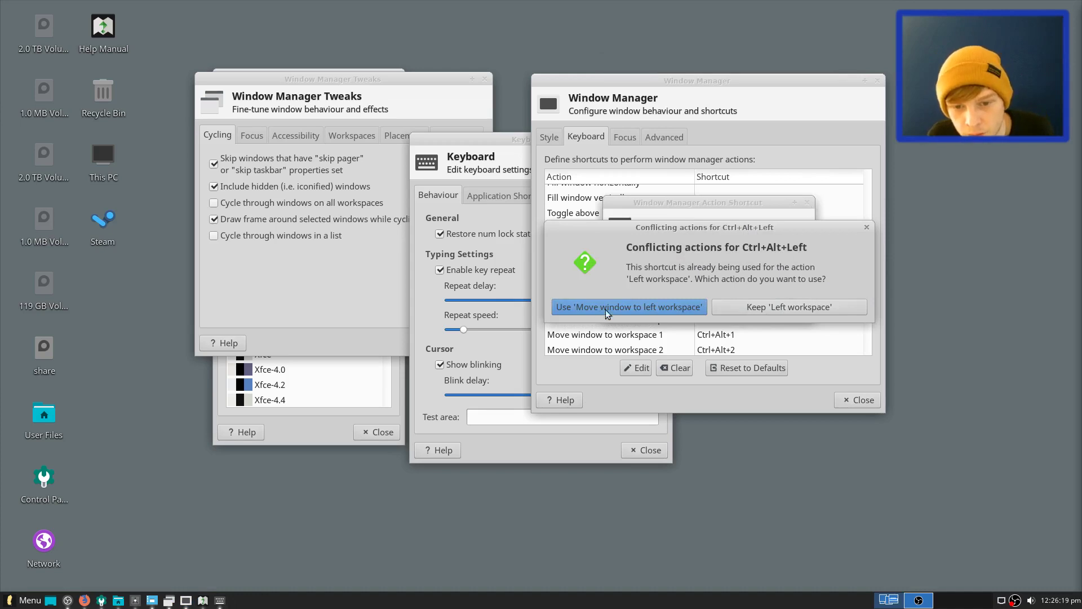
left_click(574, 306)
double_click(736, 287)
key("ctrl+alt+Right")
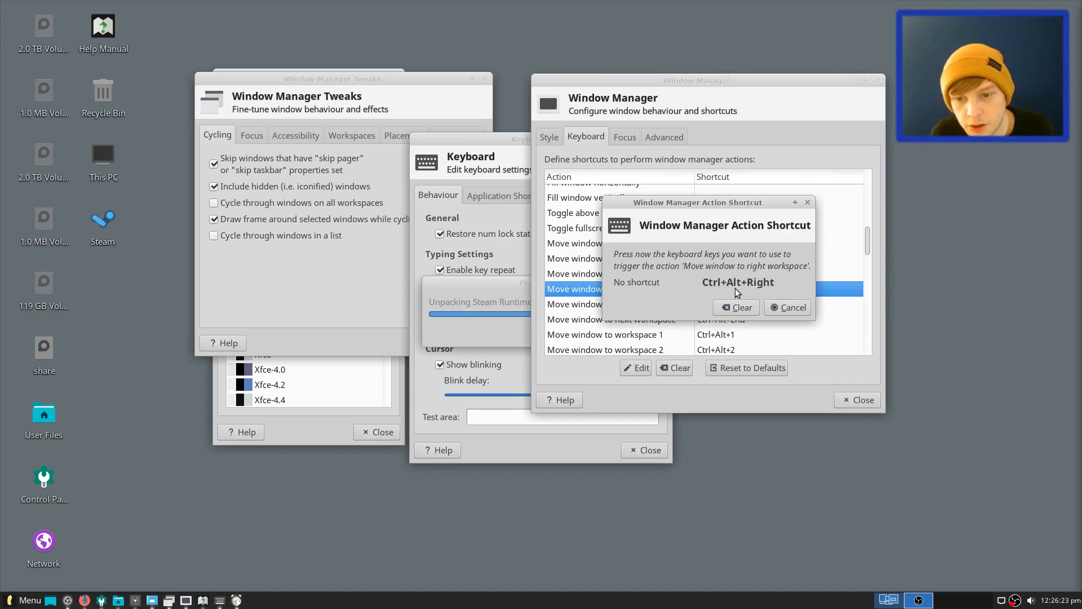
left_click(759, 295)
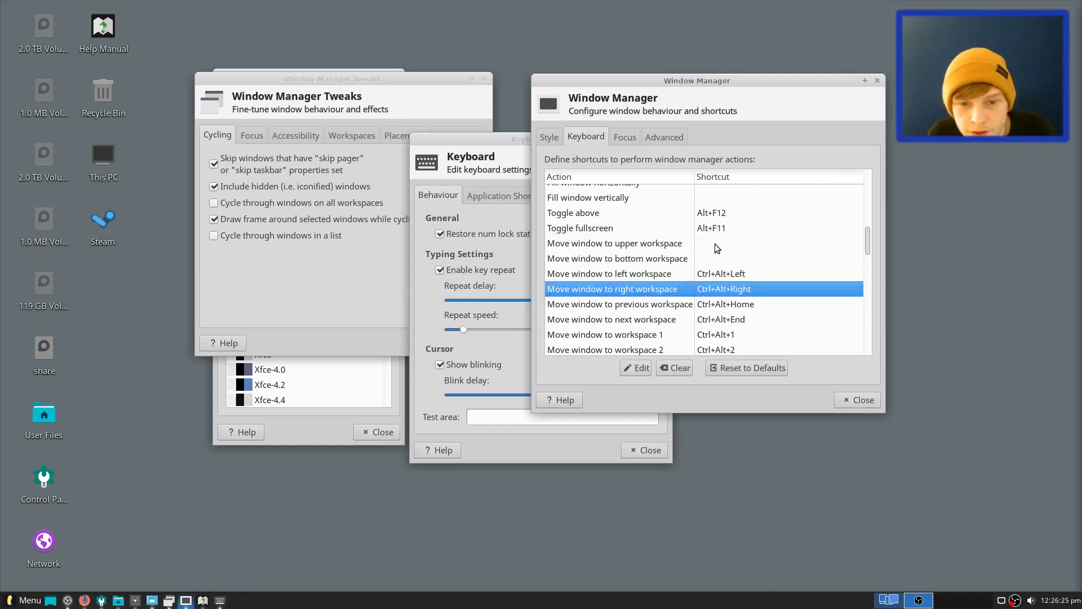
Scroll through the shortcut list and glance at the Internet applications in the launcher
scroll(711, 257, "up", 3)
scroll(708, 270, "down", 3)
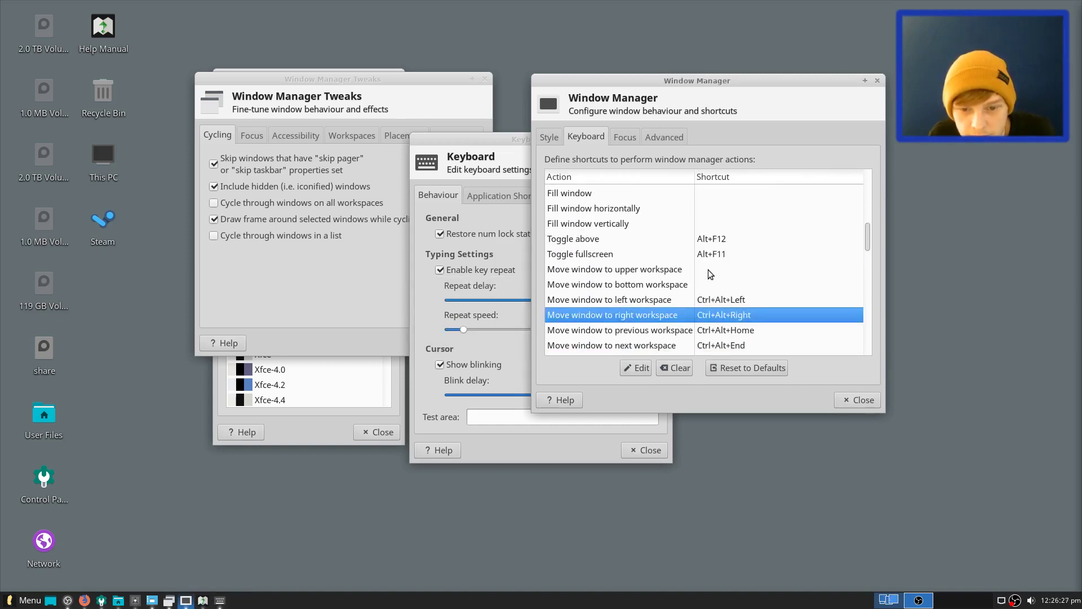
scroll(626, 304, "down", 5)
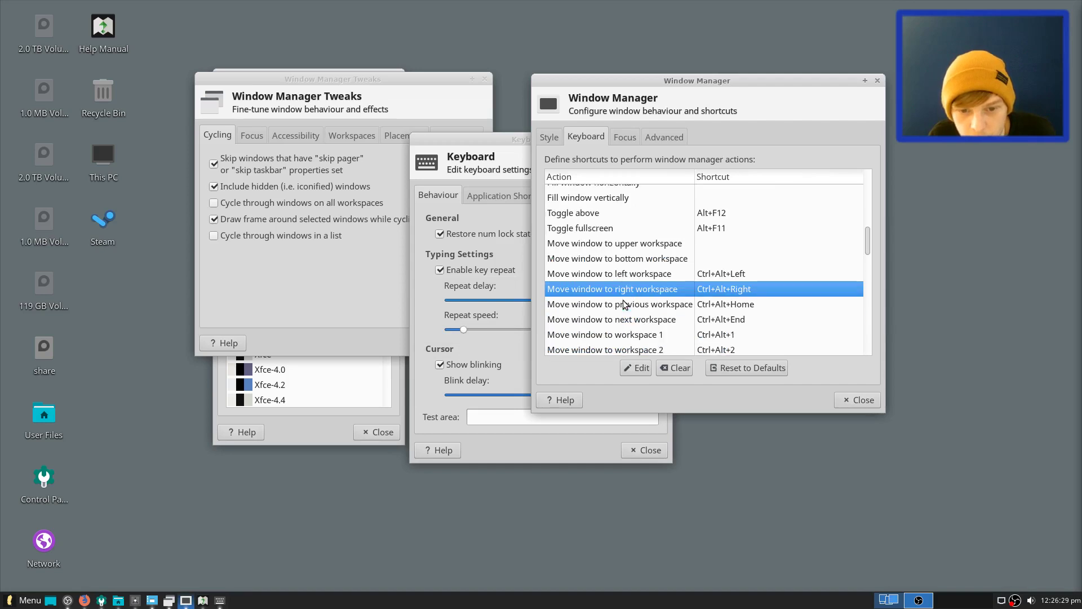
scroll(630, 310, "down", 3)
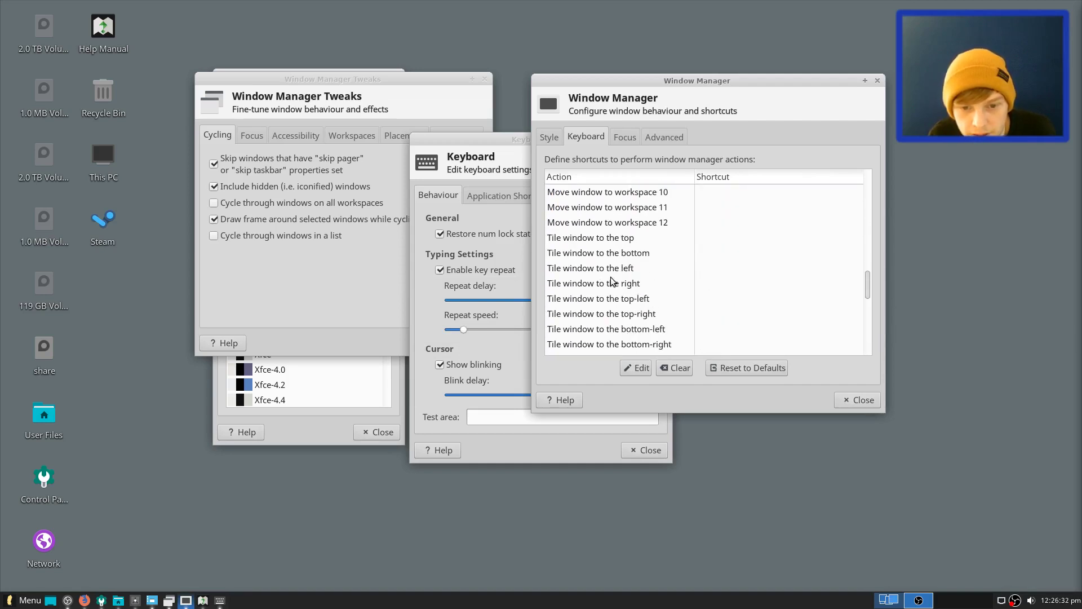
scroll(614, 282, "down", 2)
left_click(25, 600)
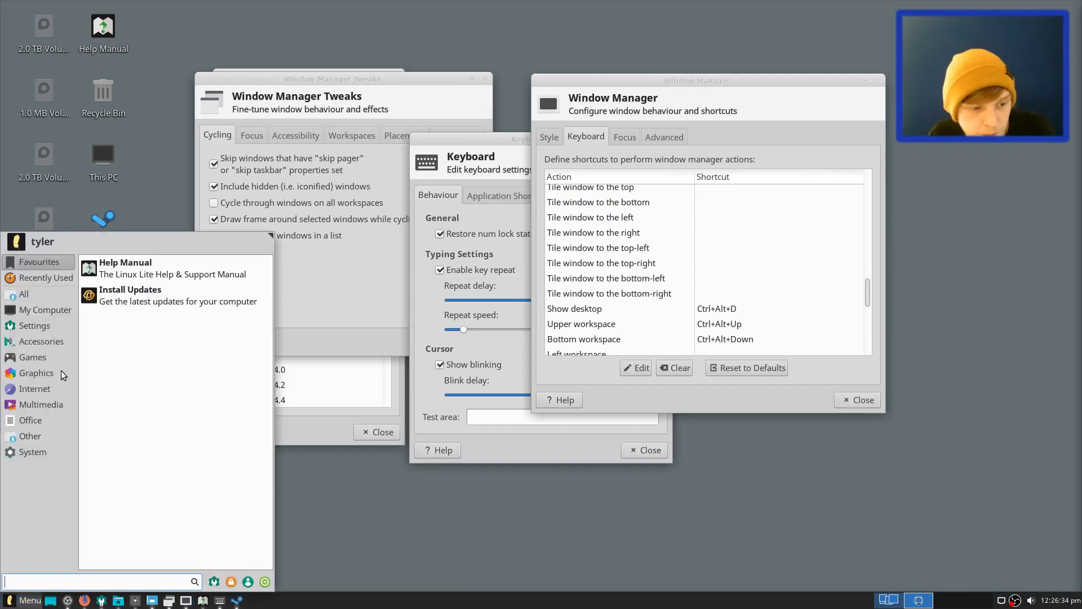
left_click(34, 388)
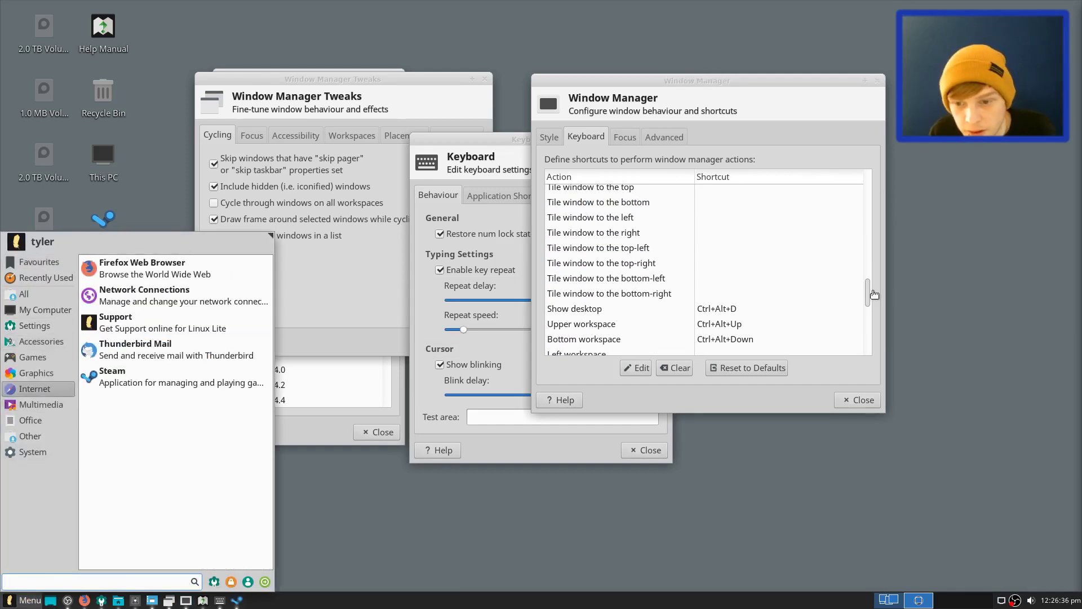
left_click_drag(868, 292, 869, 307)
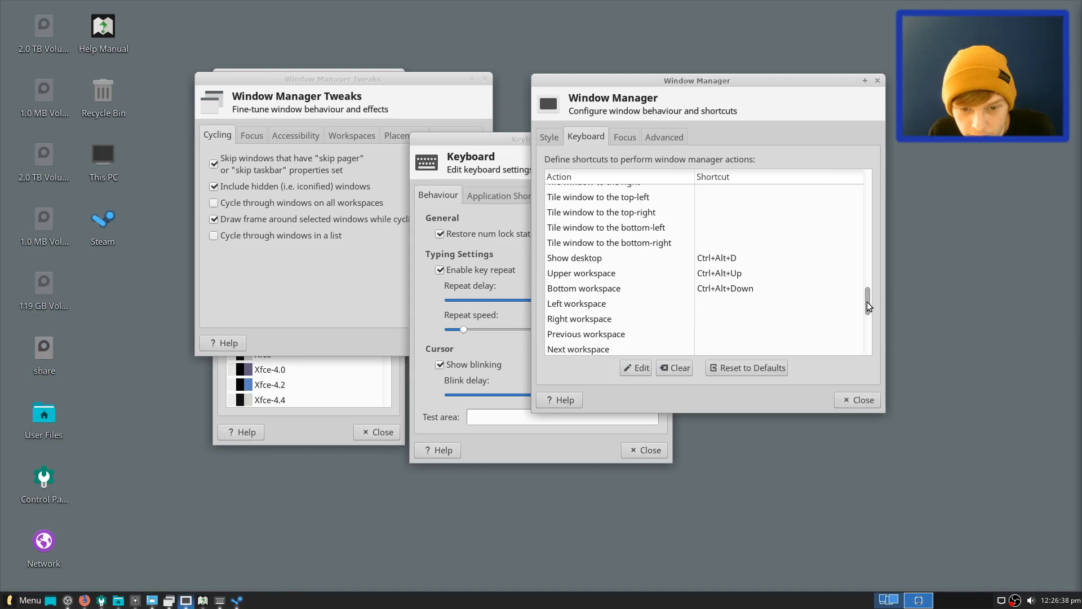
Set Ctrl+Left for Left workspace and Ctrl+Right for Right workspace
left_click(609, 306)
double_click(740, 305)
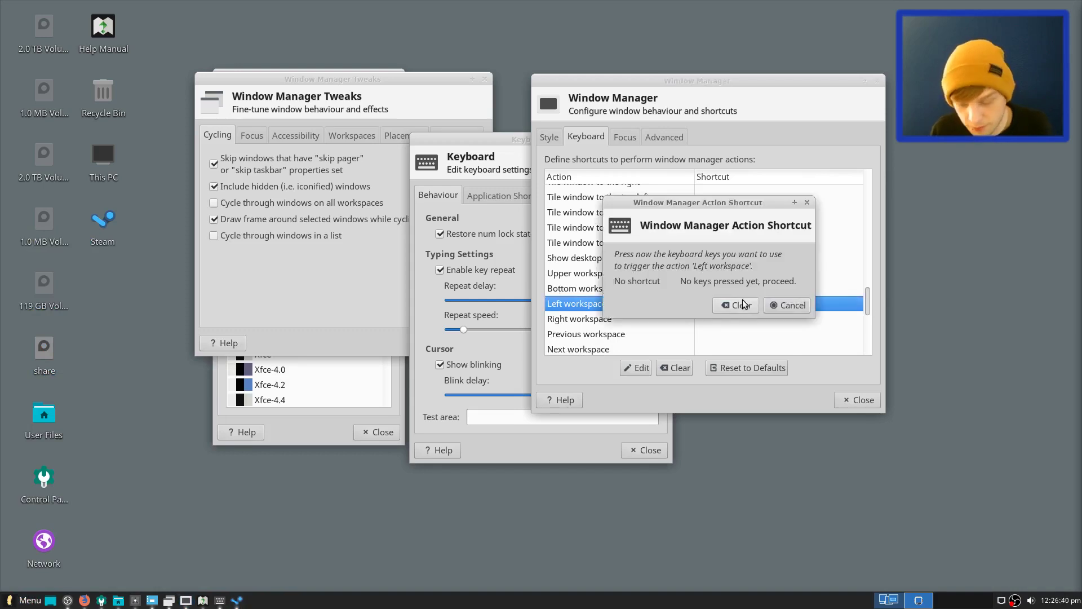
key("ctrl+Left")
double_click(725, 317)
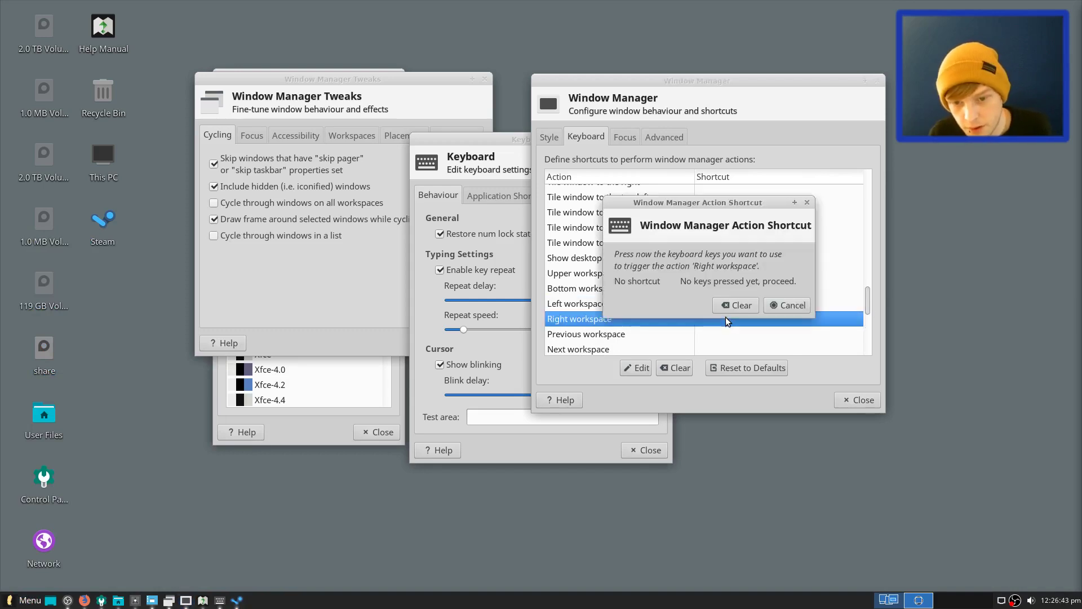
key("ctrl+Right")
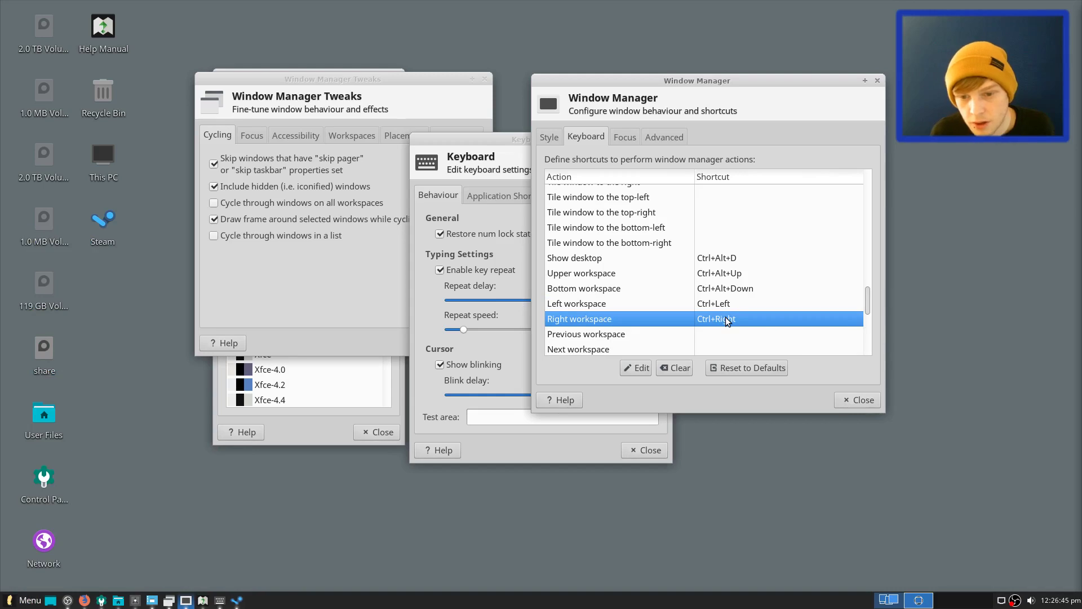
Test the new shortcuts by switching between workspaces with Ctrl+Right and Ctrl+Left
key("ctrl+Right")
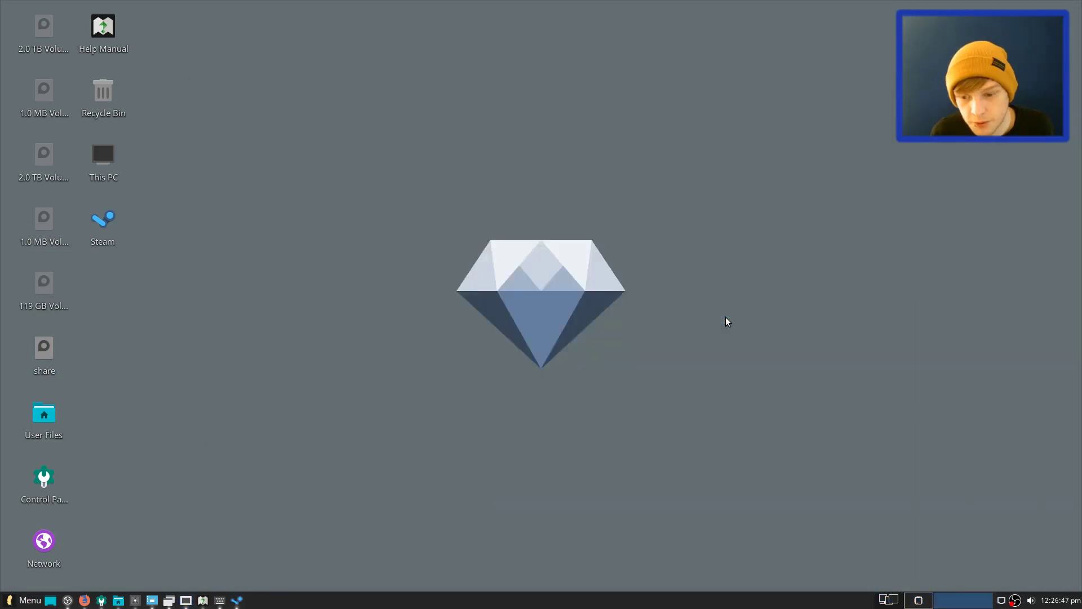
key("ctrl+Left")
key("ctrl+Right")
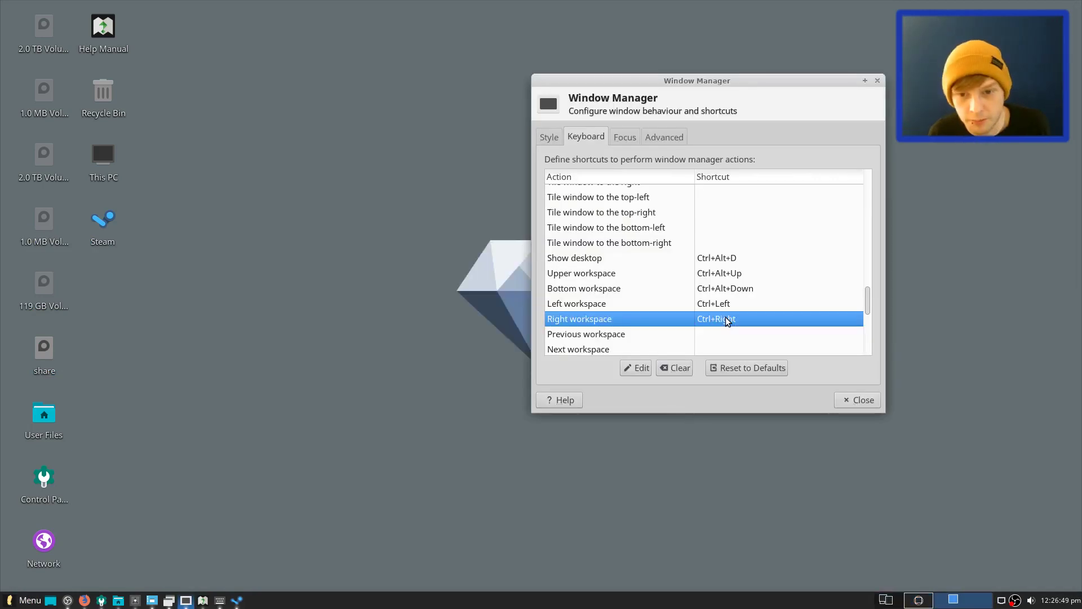
key("ctrl+Left")
key("ctrl+Right")
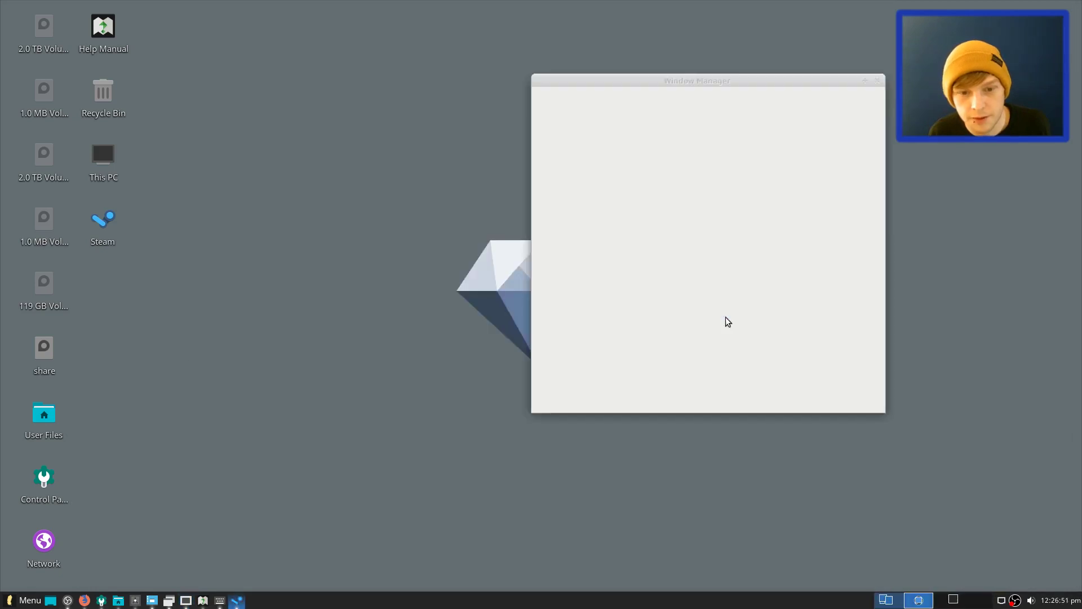
key("ctrl+Left")
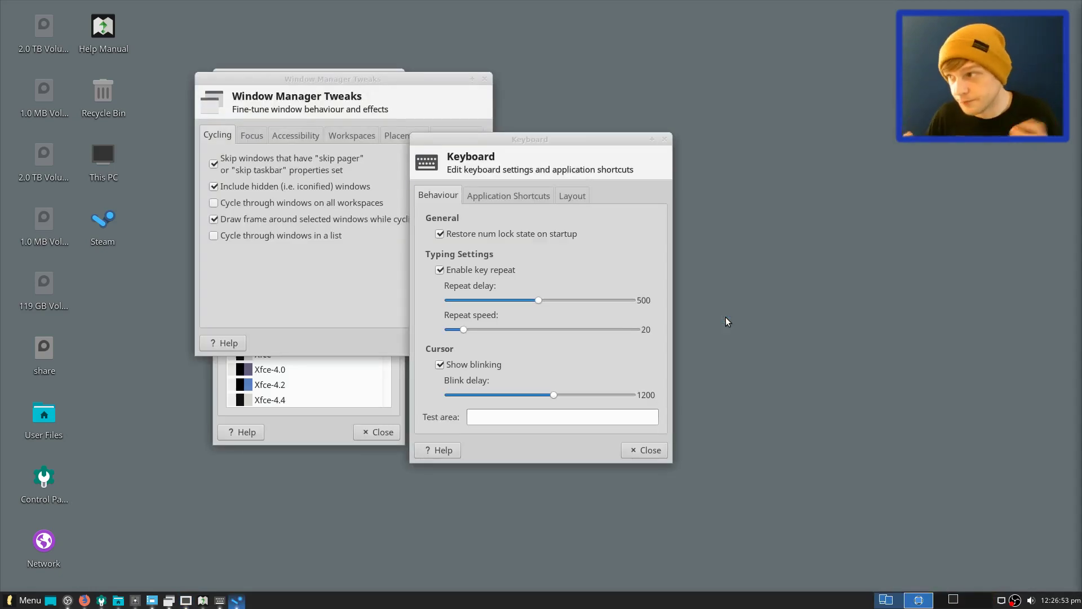
Close the Appearance, Window Manager Tweaks and Keyboard settings windows
left_click_drag(545, 140, 819, 68)
left_click_drag(322, 79, 321, 86)
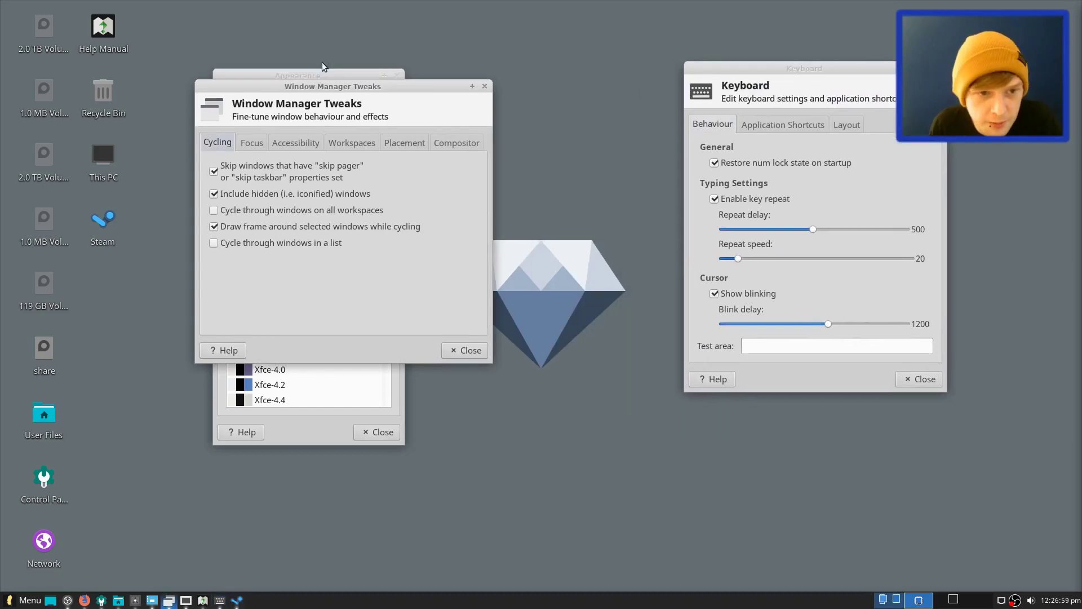
left_click_drag(332, 84, 235, 65)
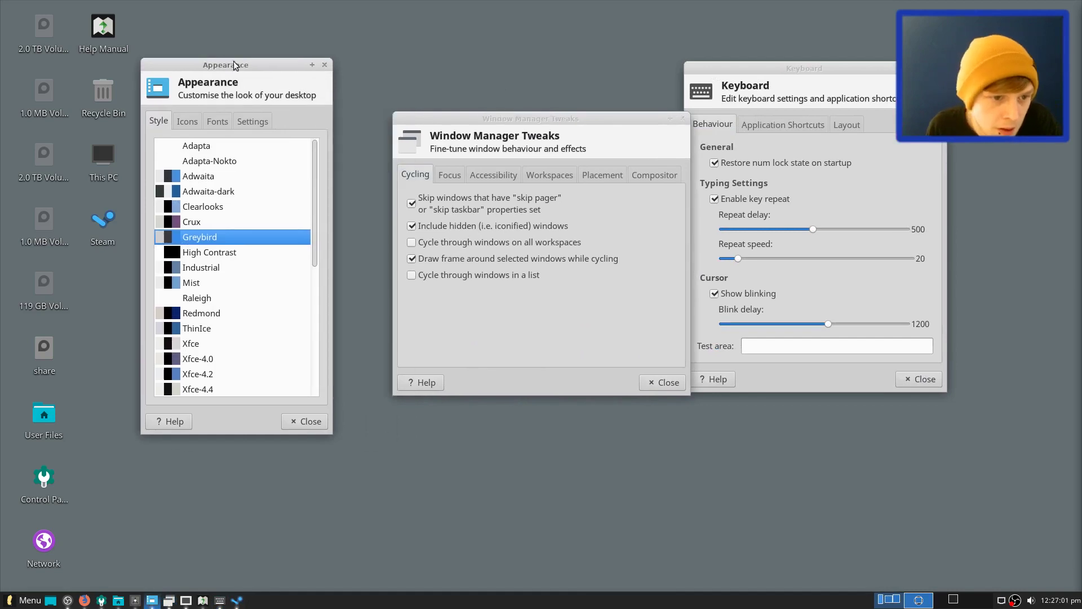
left_click(325, 65)
left_click_drag(497, 119, 326, 108)
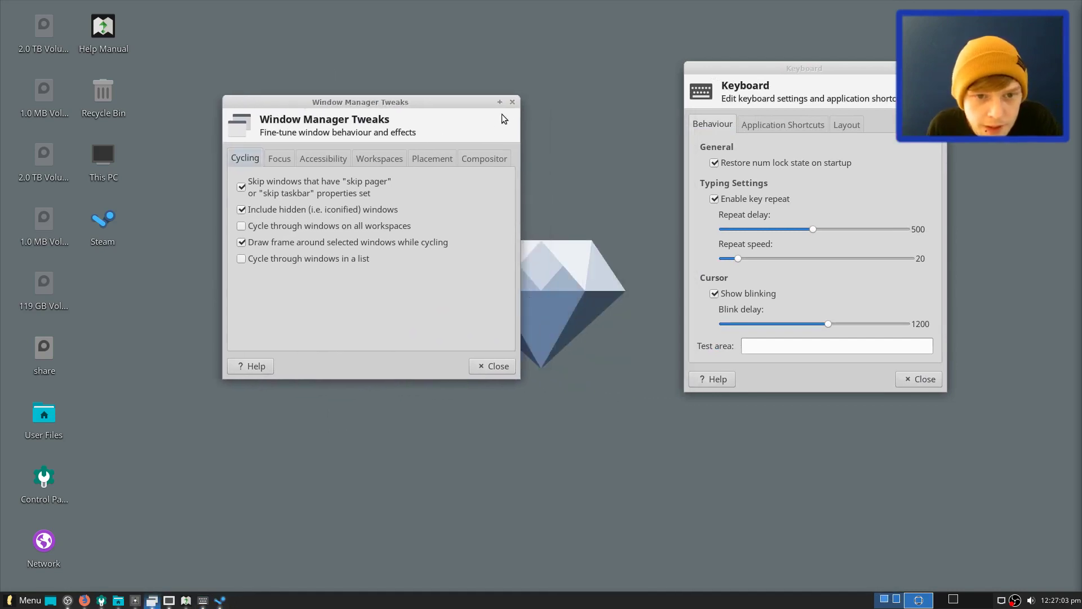
left_click(509, 107)
left_click_drag(853, 72, 589, 85)
left_click(670, 78)
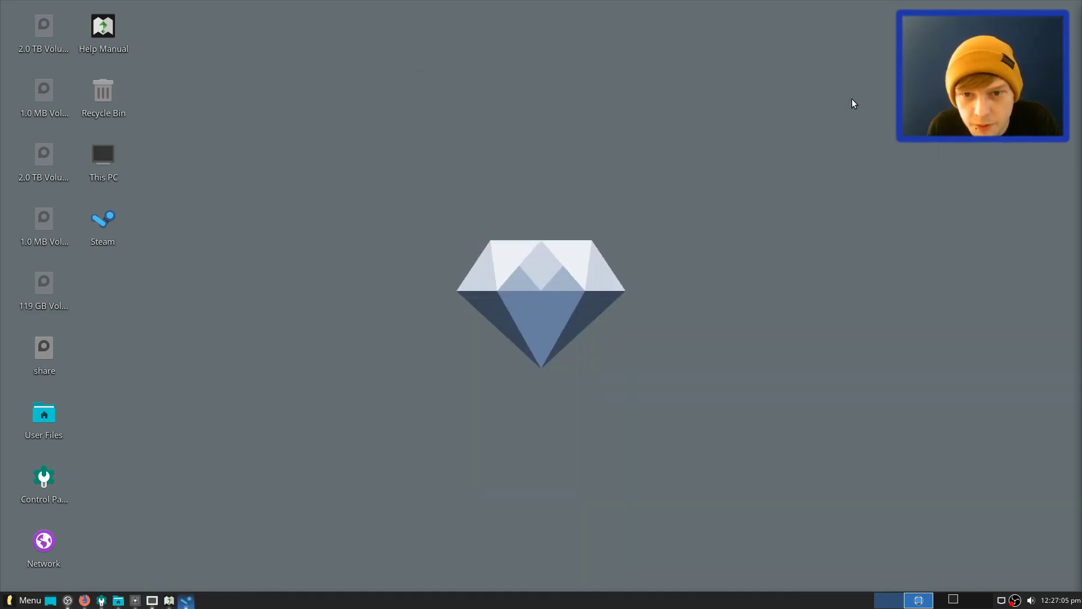
Run htop in a new terminal, centre the window, and peek at its Help menu
key("ctrl+alt+t")
type("htop")
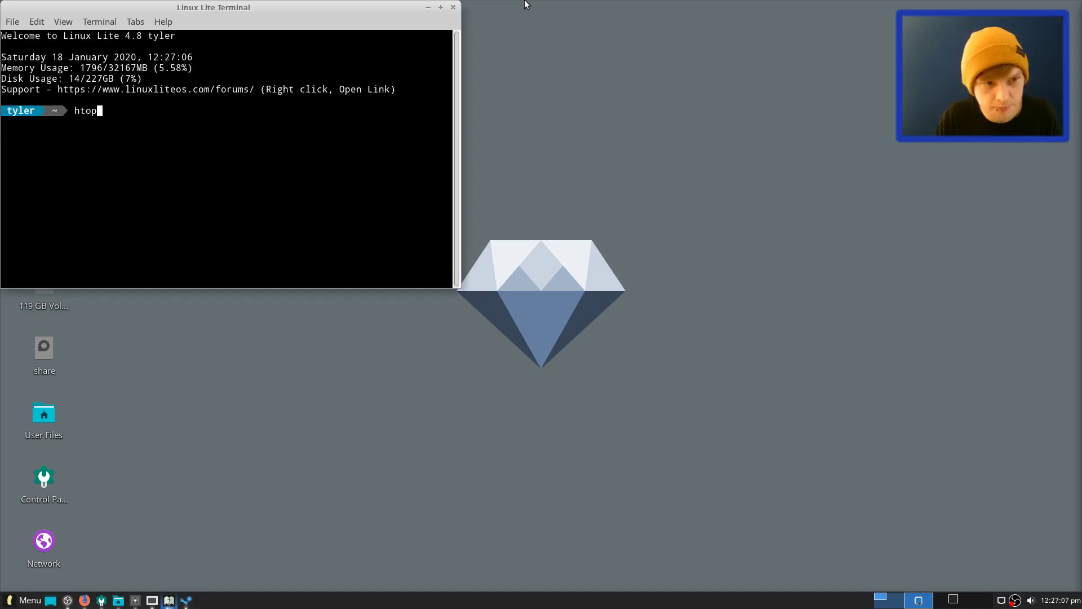
key("Return")
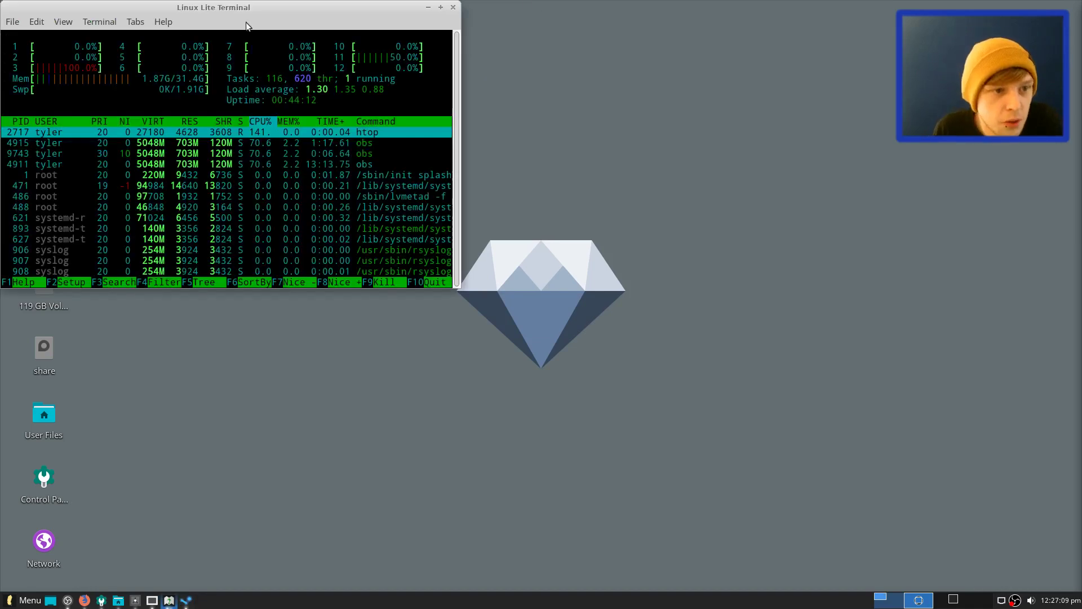
left_click_drag(245, 22, 475, 65)
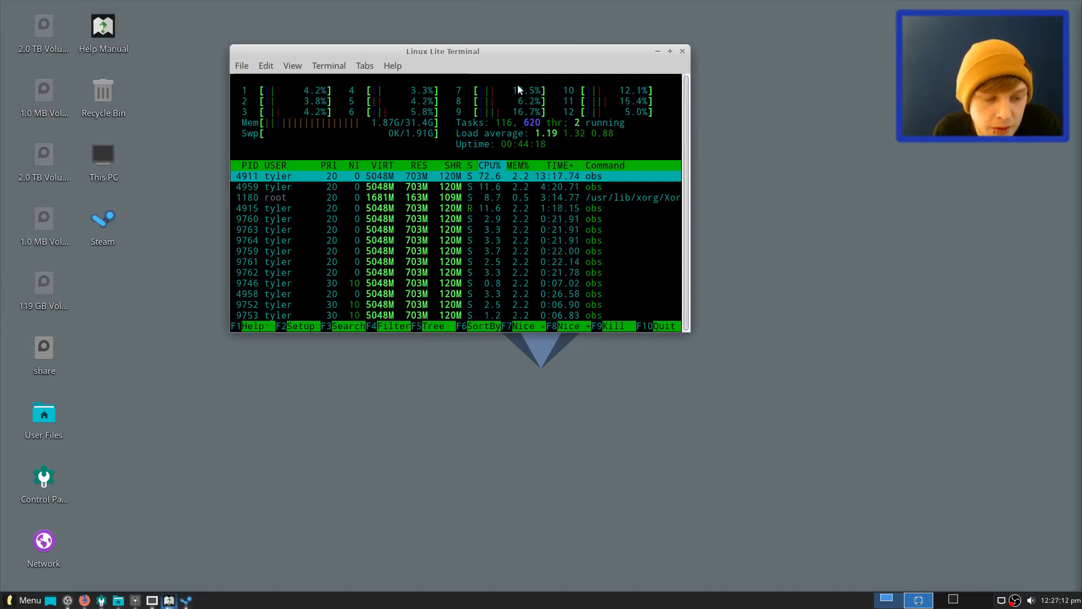
left_click(393, 65)
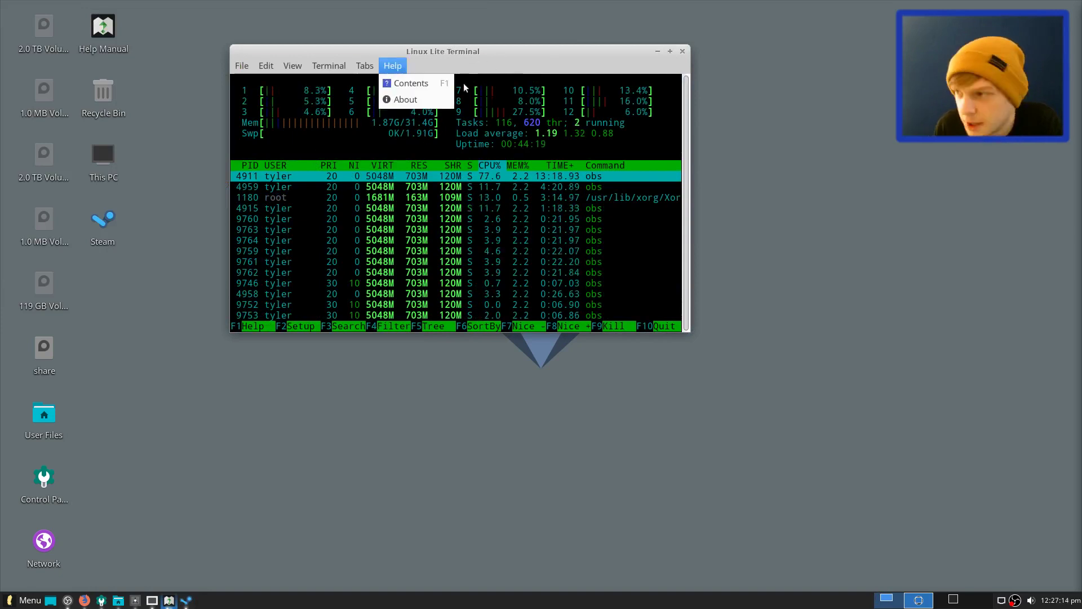
left_click(500, 94)
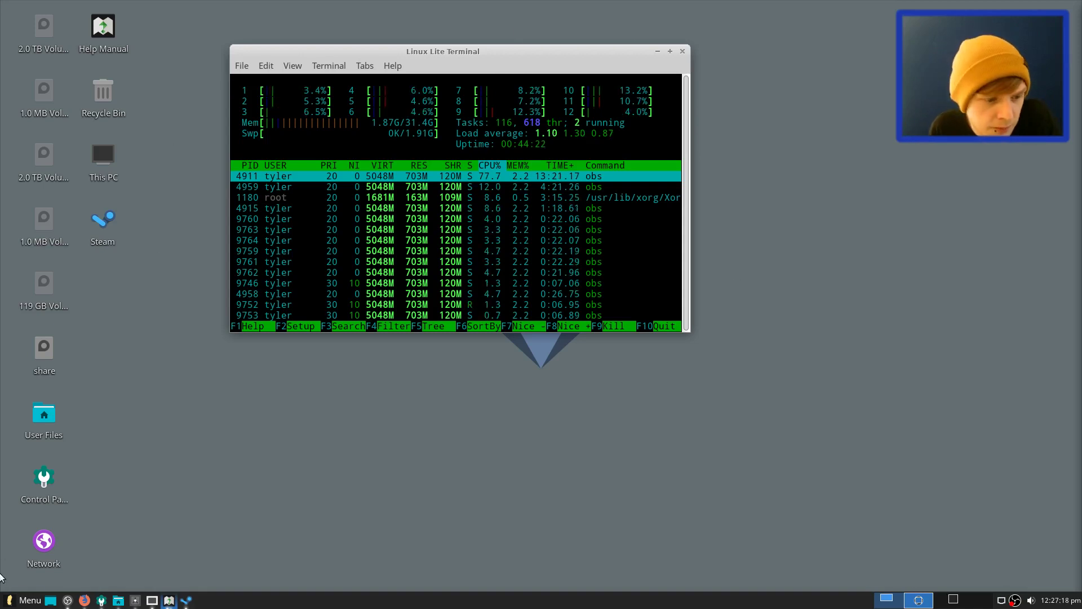
Browse the Whisker Menu categories and search 'lite', then dismiss the menu
left_click(26, 600)
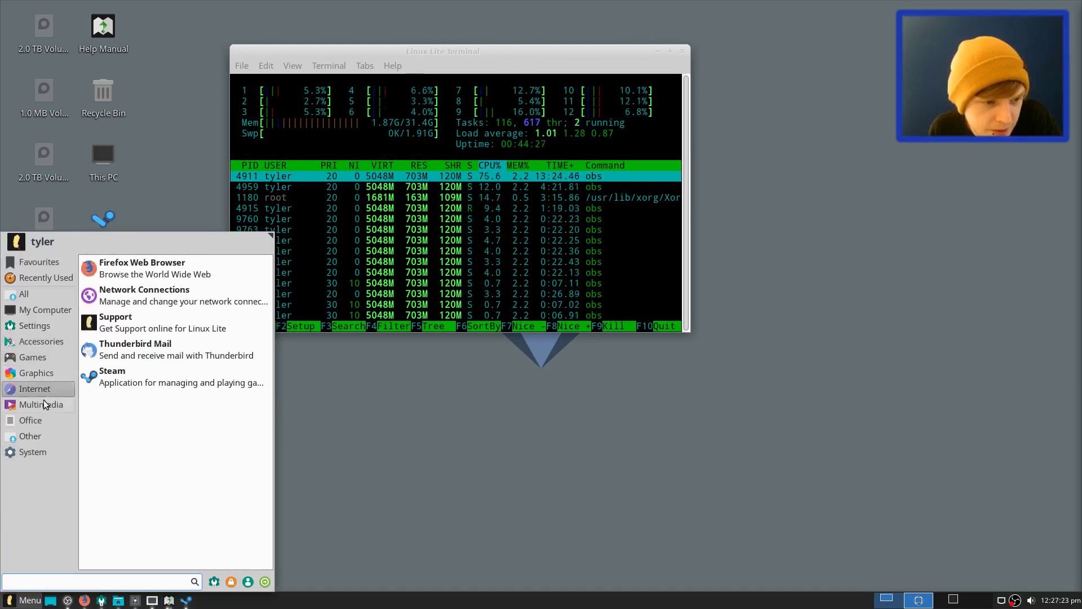
mouse_move(44, 406)
mouse_move(29, 354)
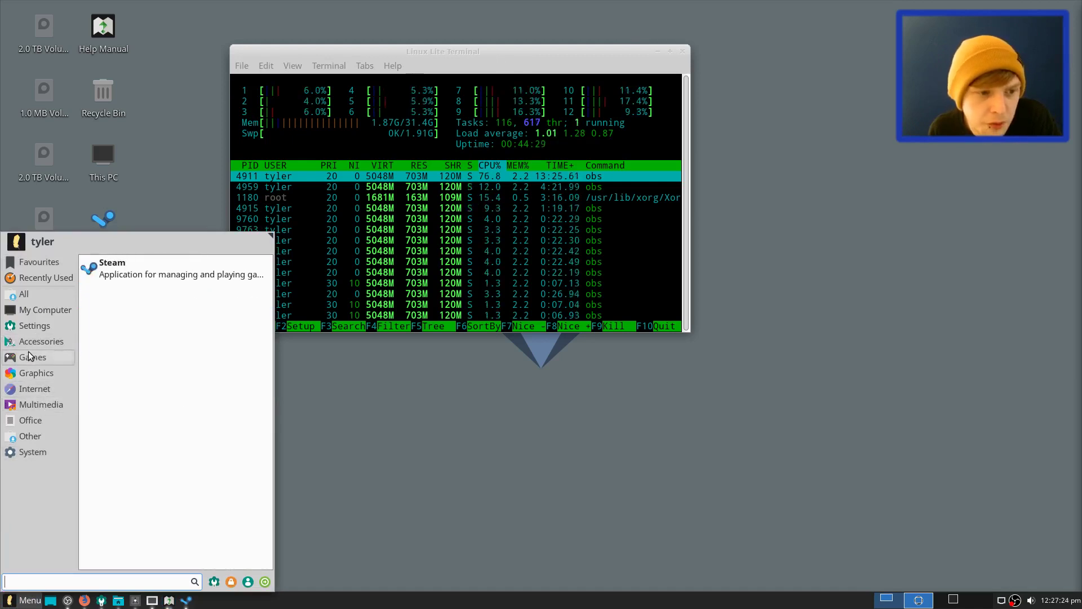
left_click(437, 50)
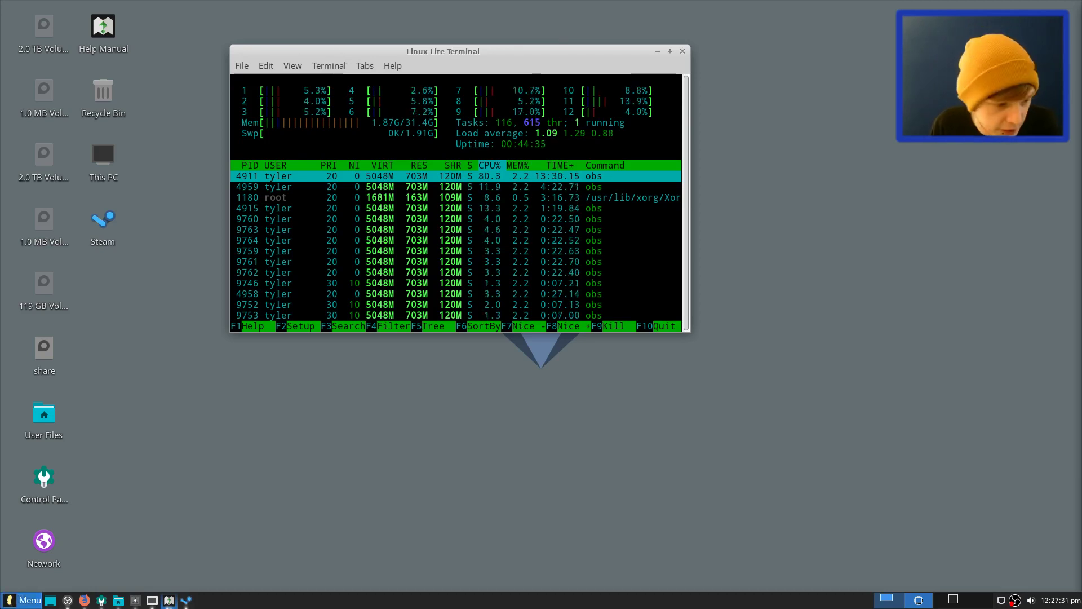
left_click(25, 599)
type("lite")
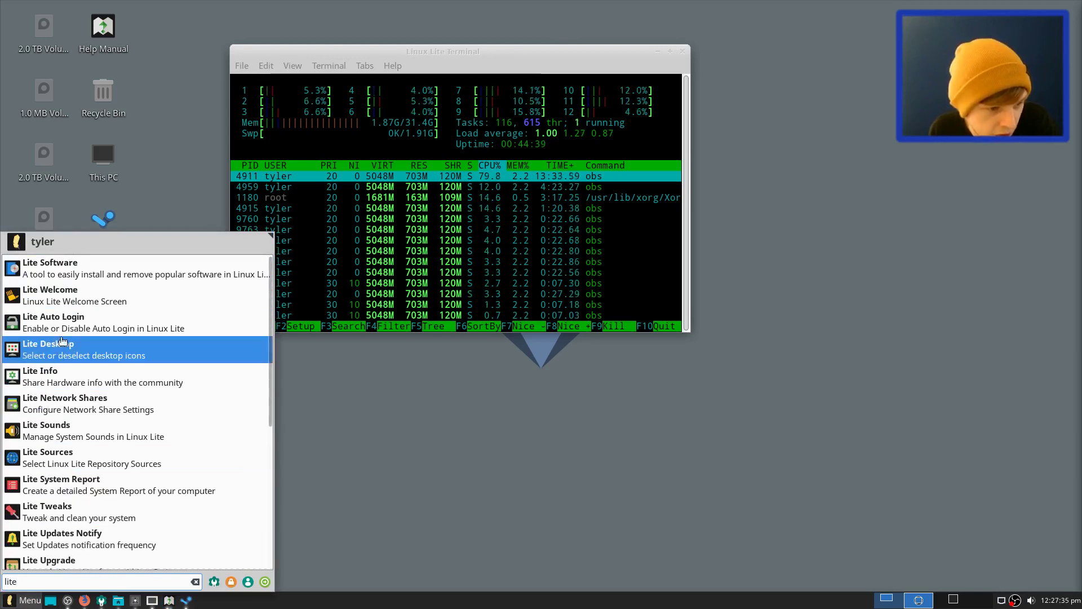
left_click(602, 469)
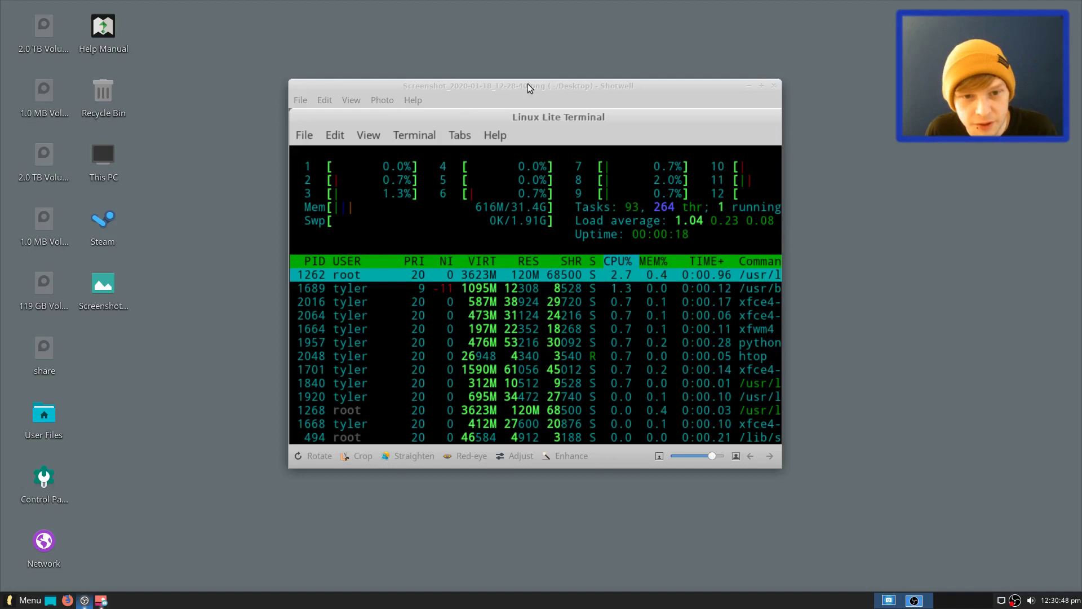
Close Shotwell, then open and close Lite Auto Login from a 'lite' menu search
left_click(434, 88)
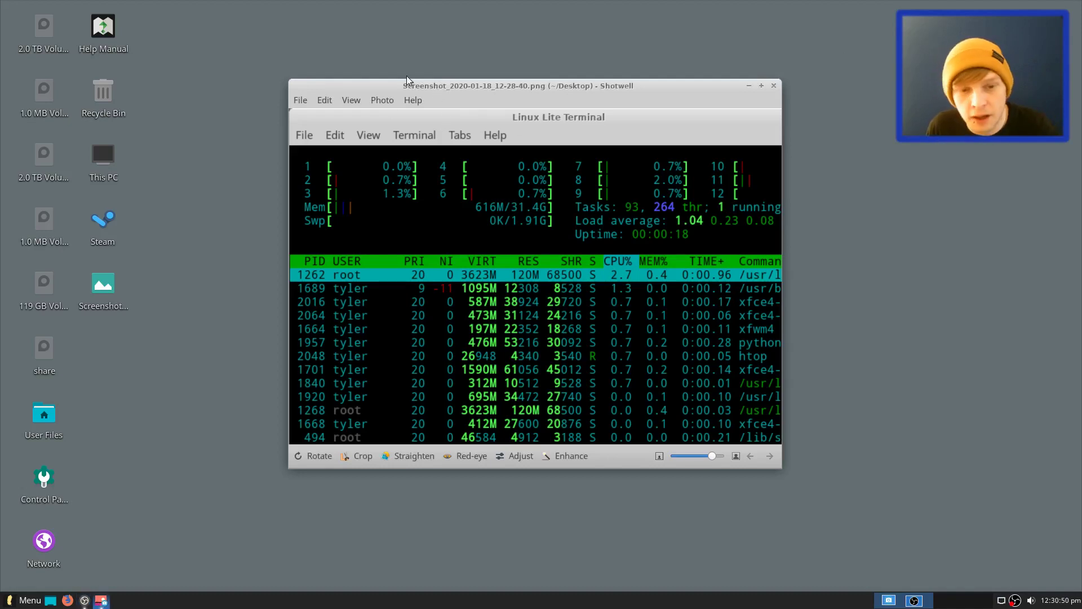
left_click(774, 85)
left_click(25, 600)
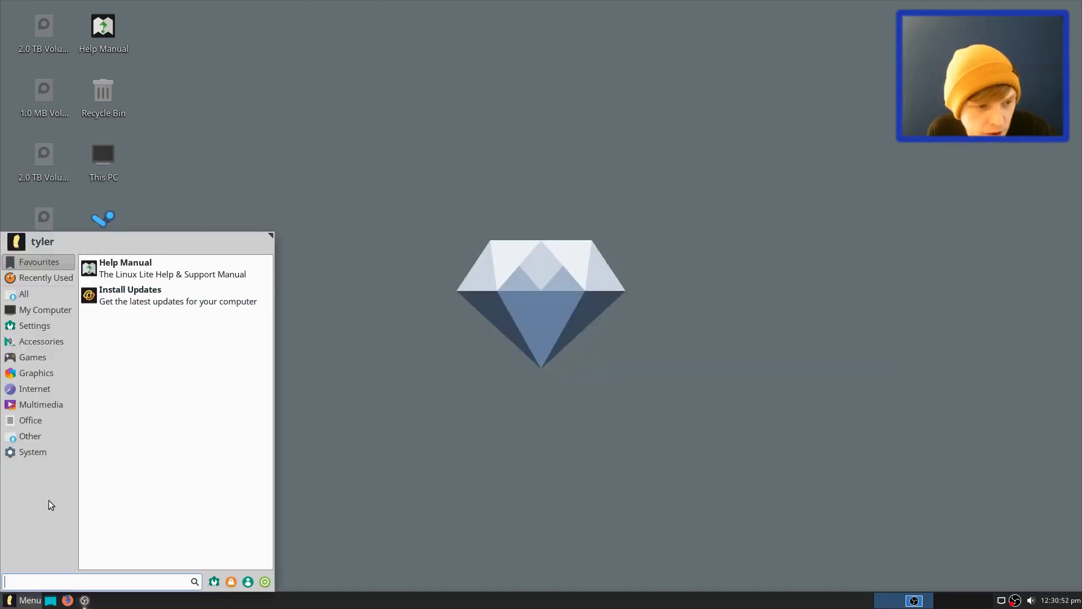
type("lite")
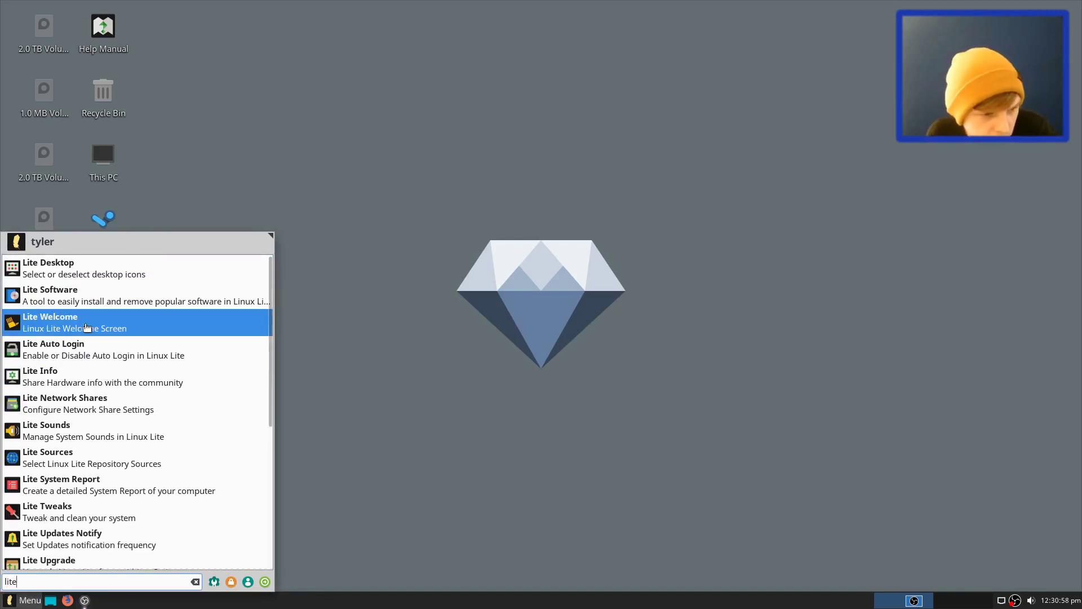
left_click(79, 356)
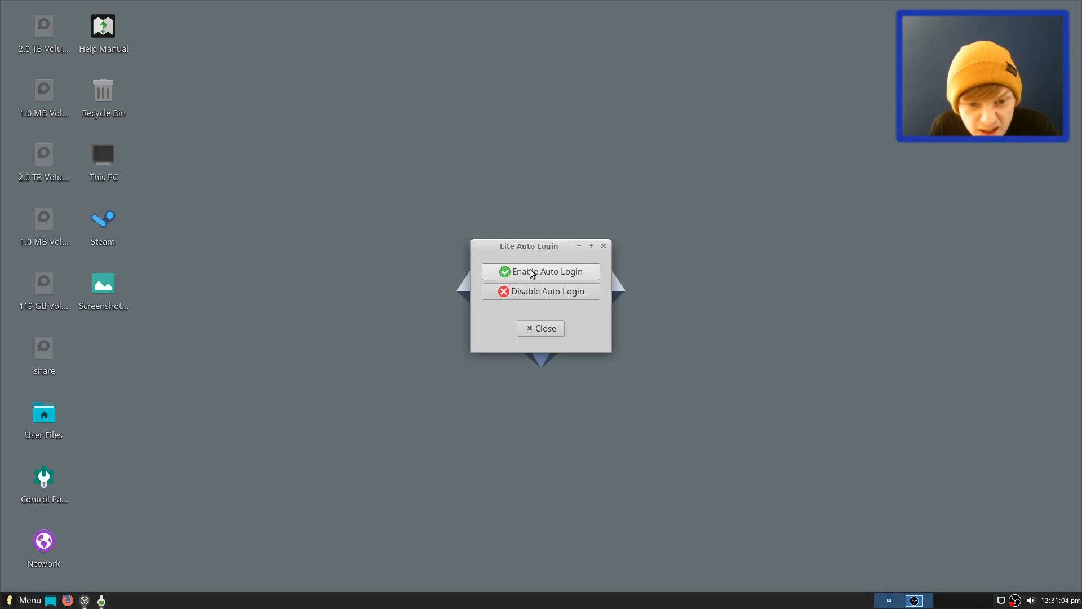
left_click(526, 327)
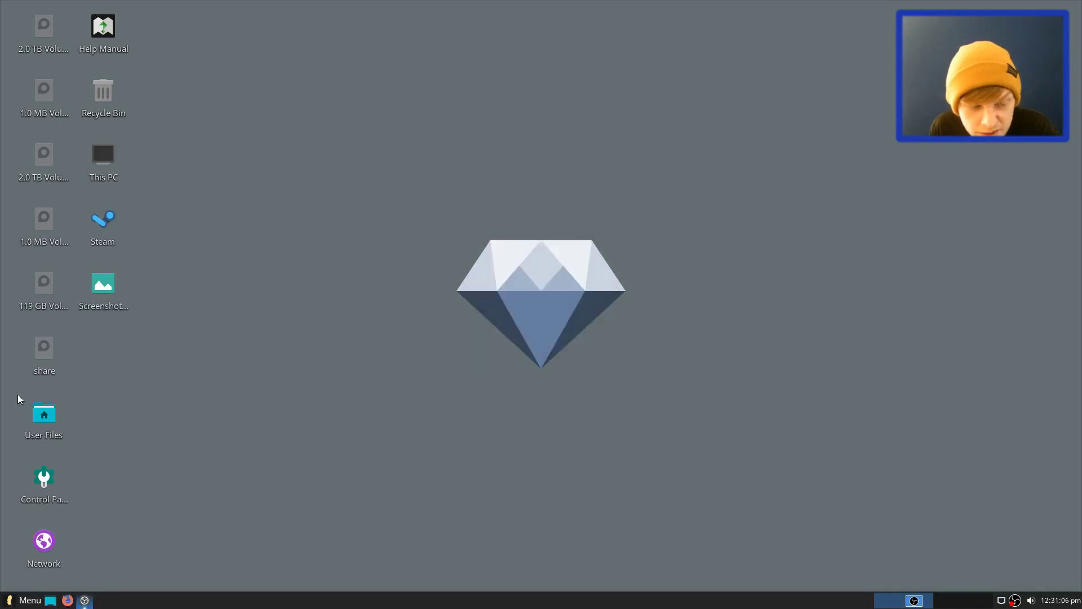
Launch Lite Network Shares from a 'lite' search in the menu
left_click(25, 600)
left_click(30, 453)
type("lite")
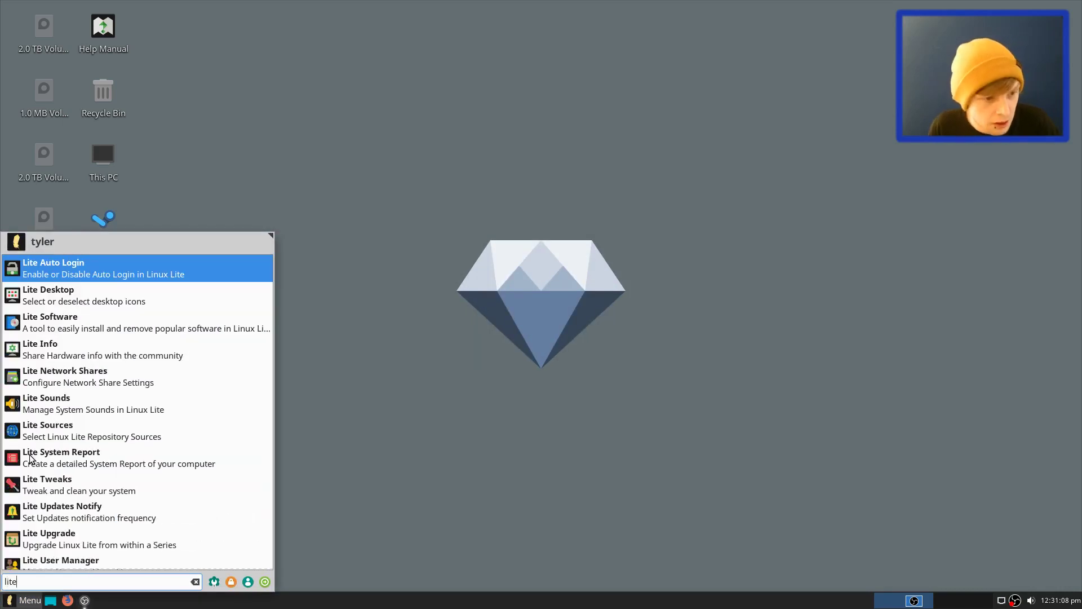
left_click(93, 386)
Authenticate with the administrator password and review the smb.conf share settings file
type("********")
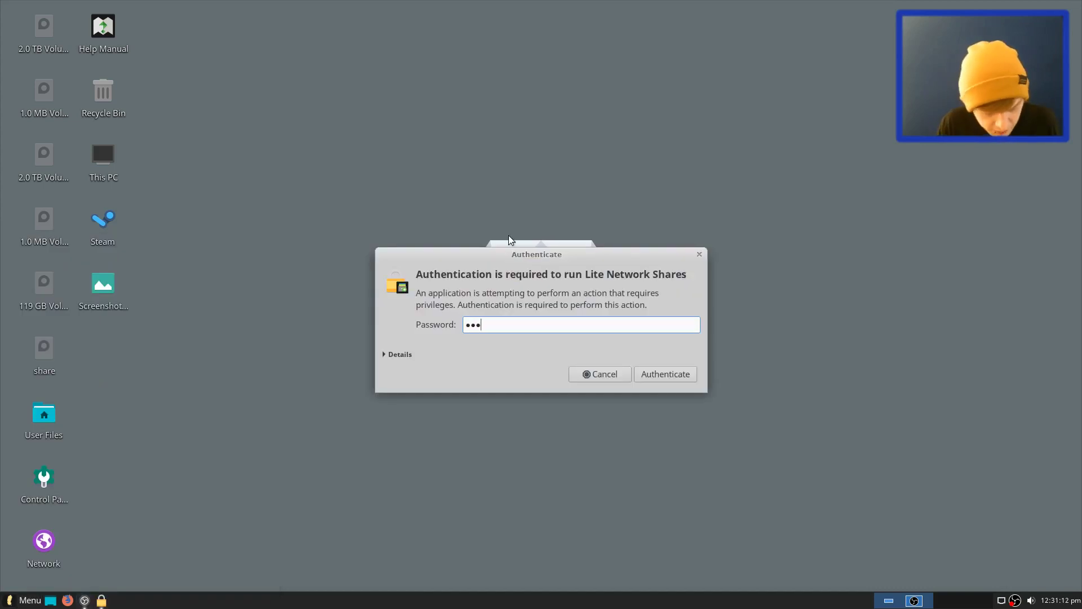
key("Return")
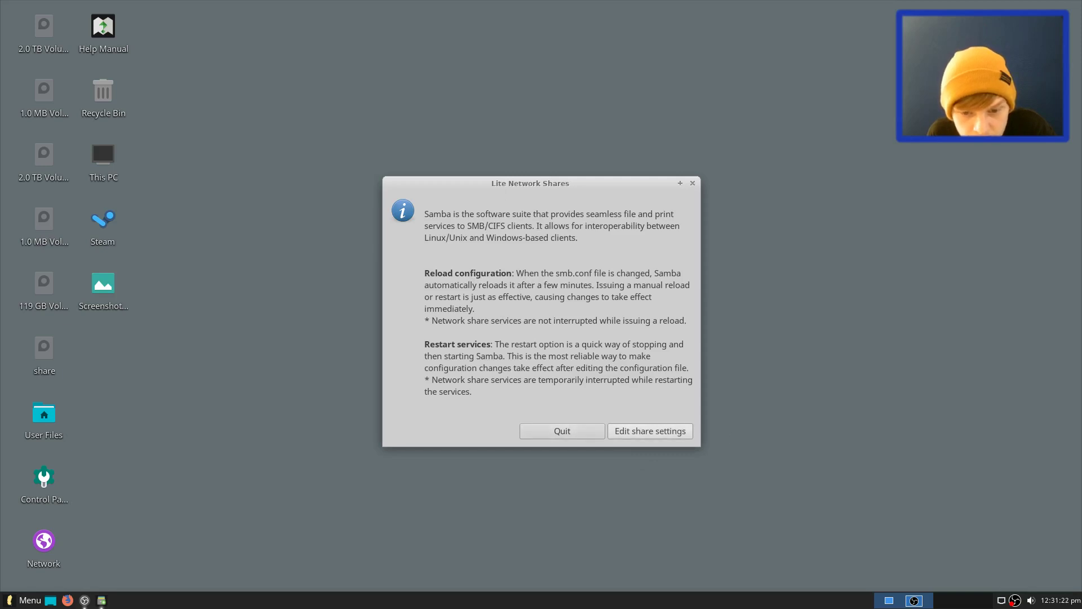
key("Return")
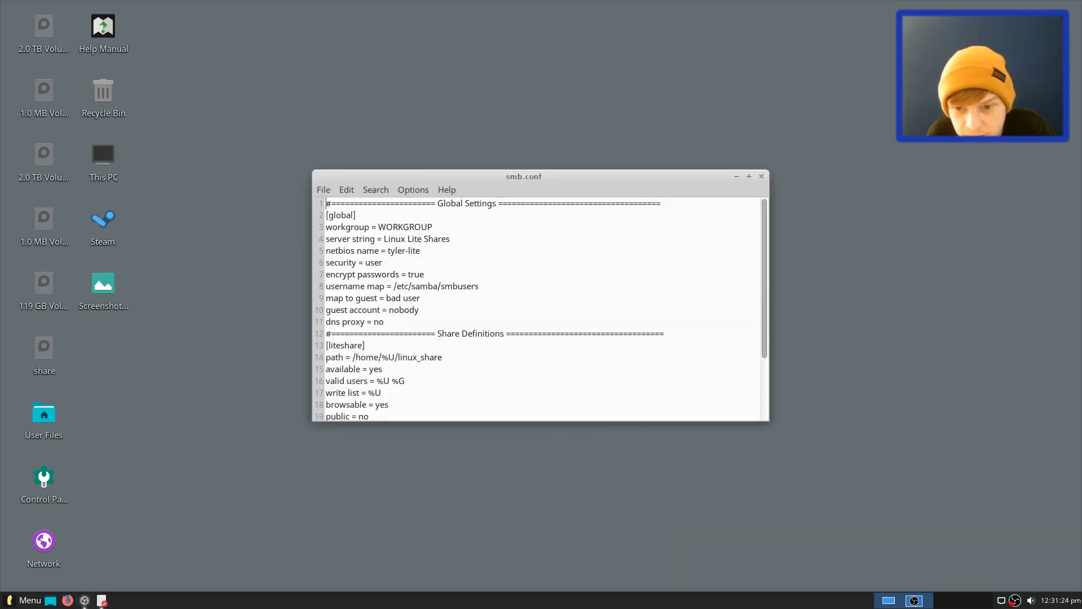
scroll(764, 254, "down", 3)
scroll(765, 254, "up", 3)
scroll(485, 274, "down", 3)
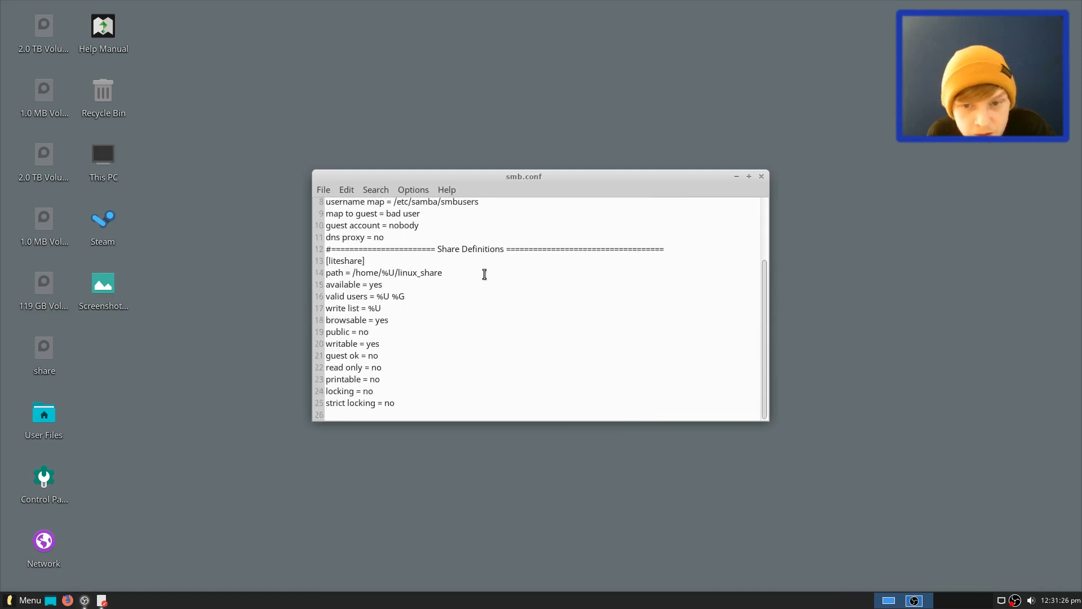
left_click(761, 176)
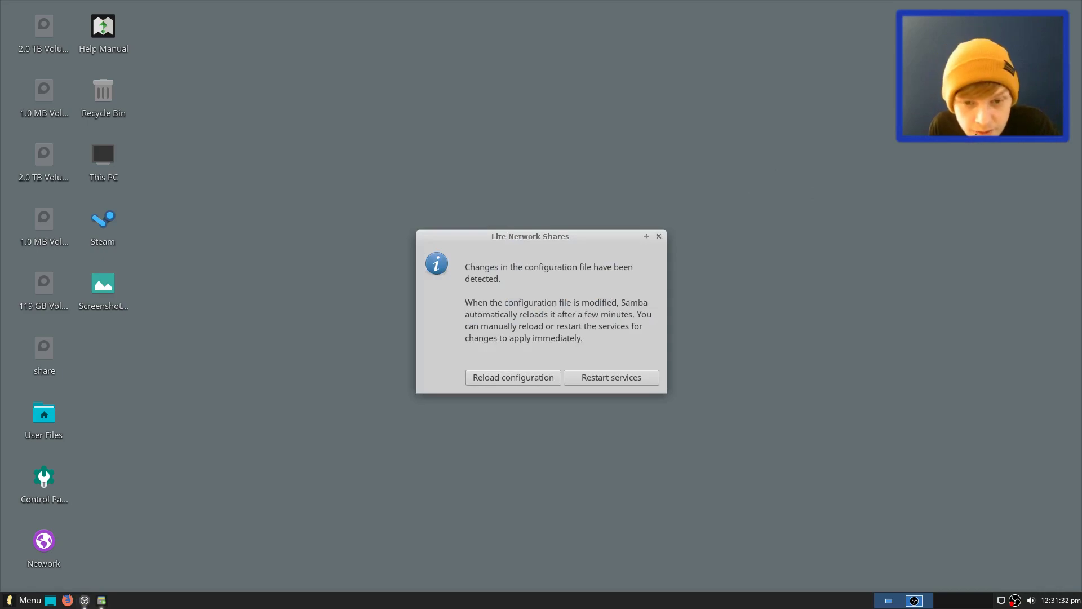
Reload the Samba configuration and dismiss the confirmation
key("Return")
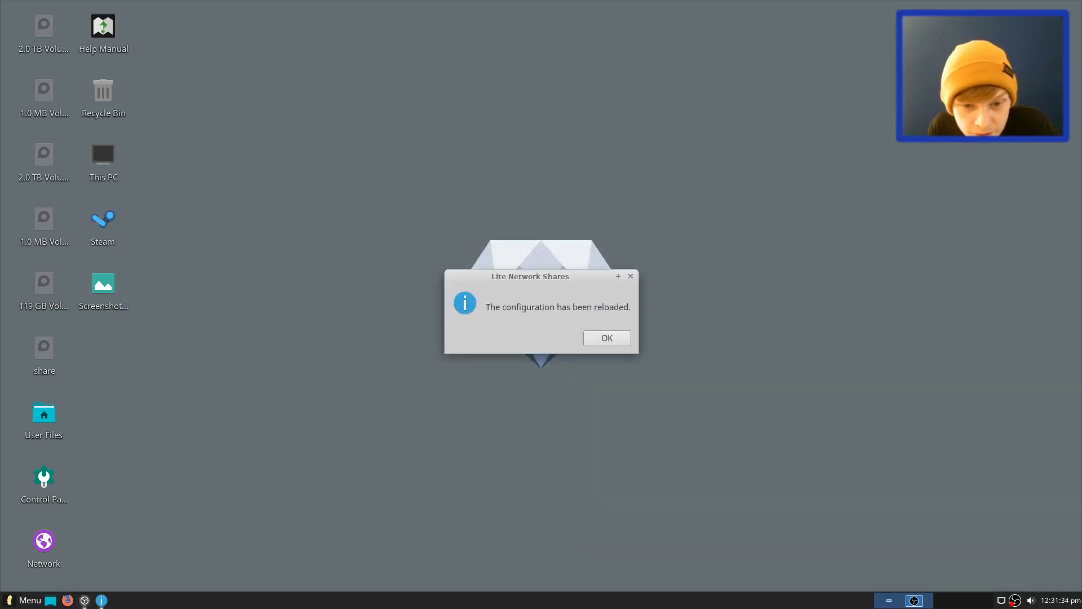
left_click(606, 338)
left_click(25, 600)
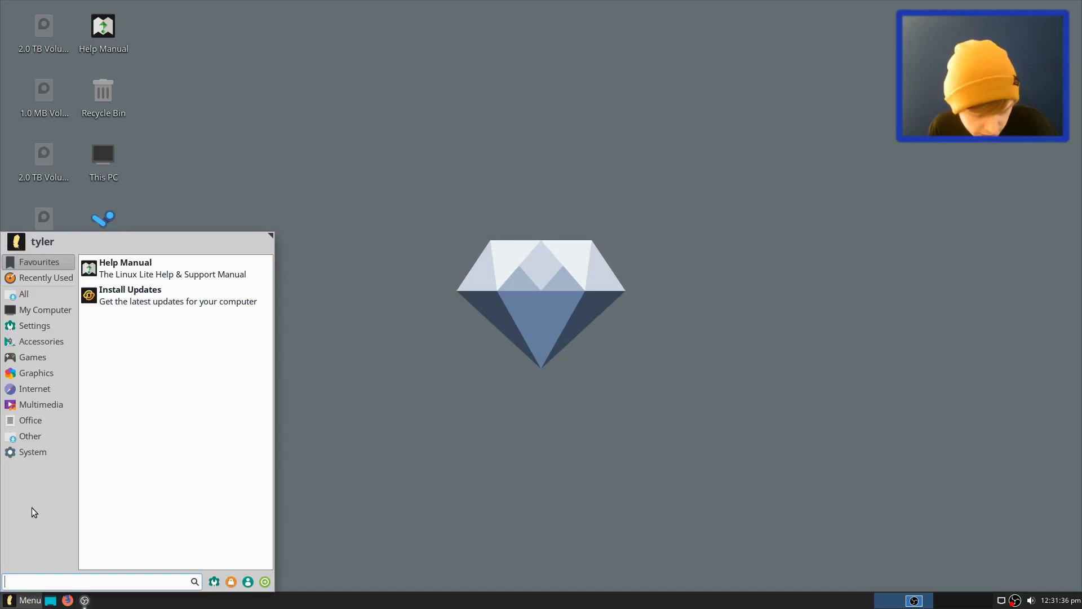
Launch Lite Sources from a 'lite' search and authenticate with the administrator password
type("lite")
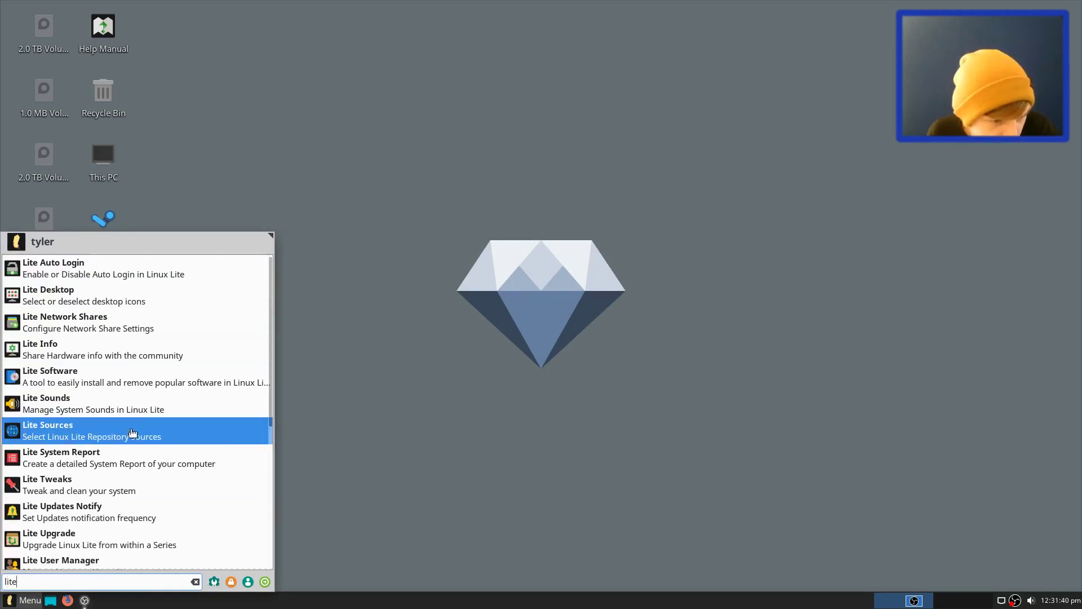
left_click(110, 435)
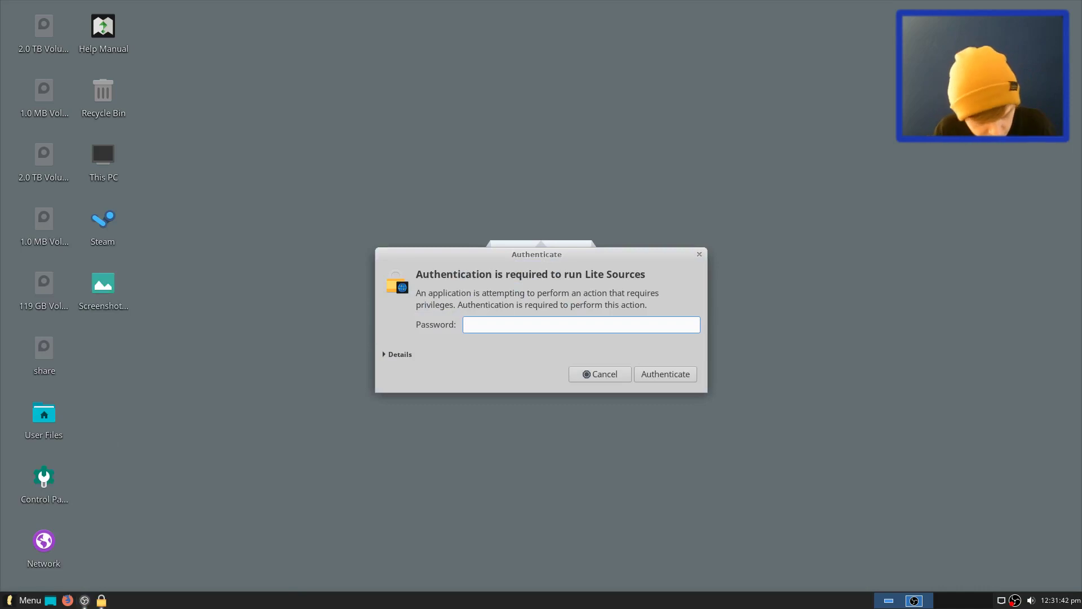
type("*********")
key("Return")
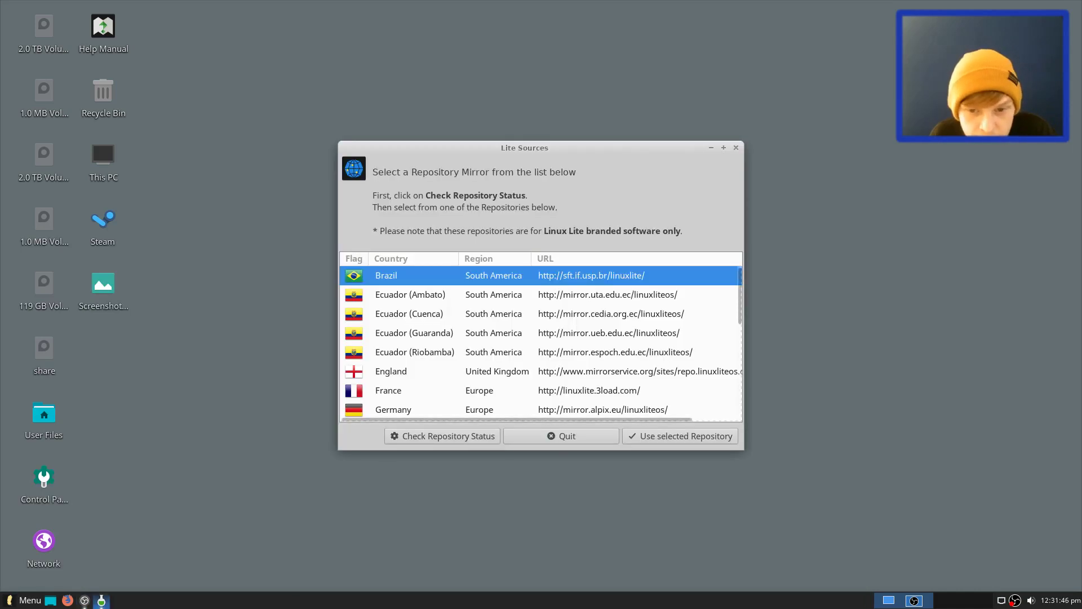
Browse the mirror list, run Check Repository Status, and centre the status terminal
scroll(541, 344, "down", 5)
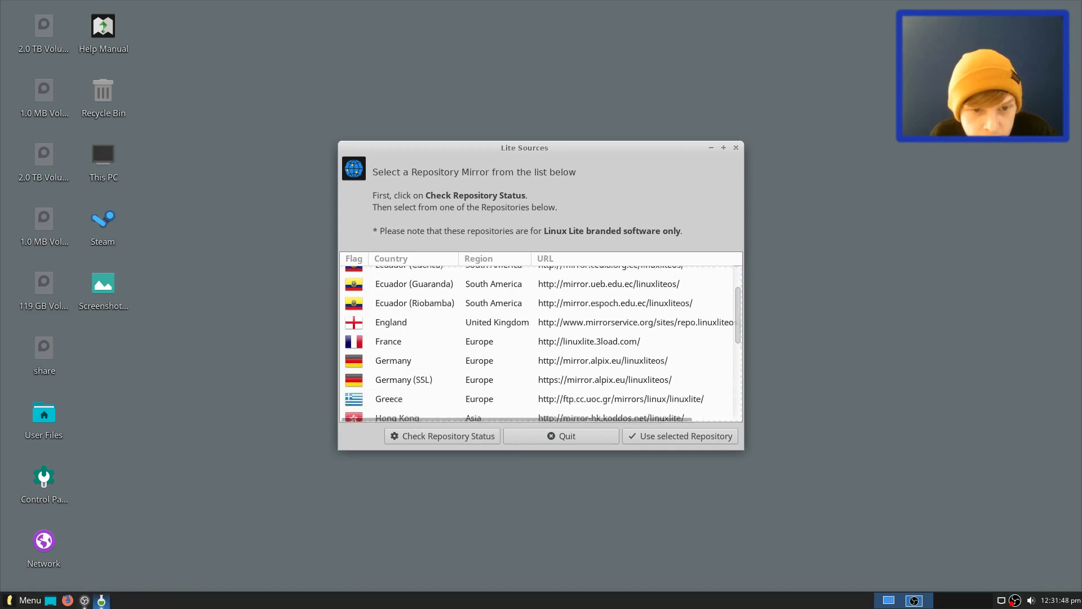
scroll(541, 344, "down", 1)
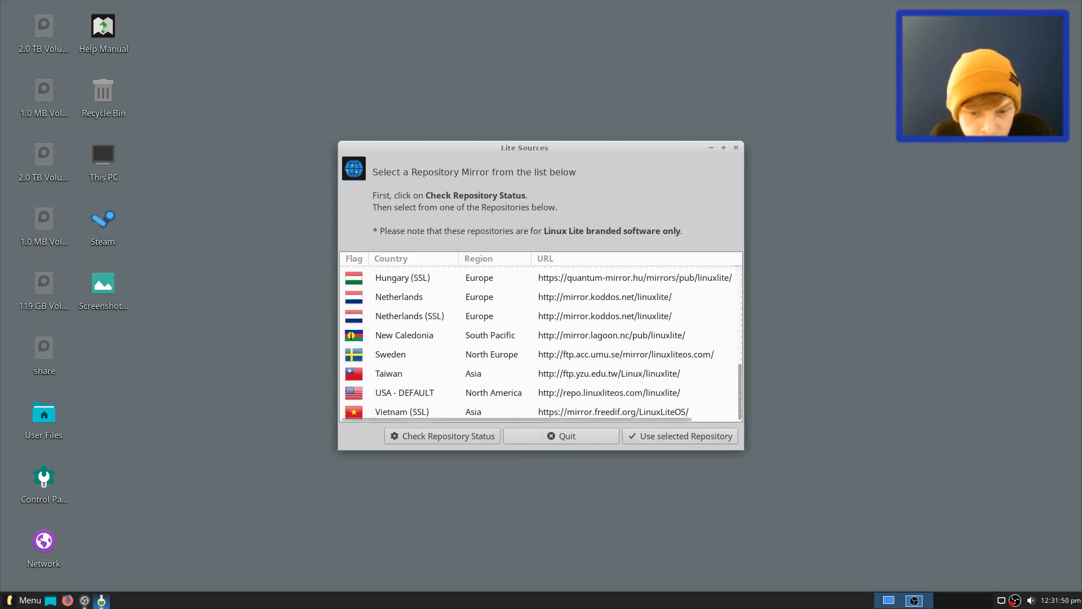
left_click(443, 436)
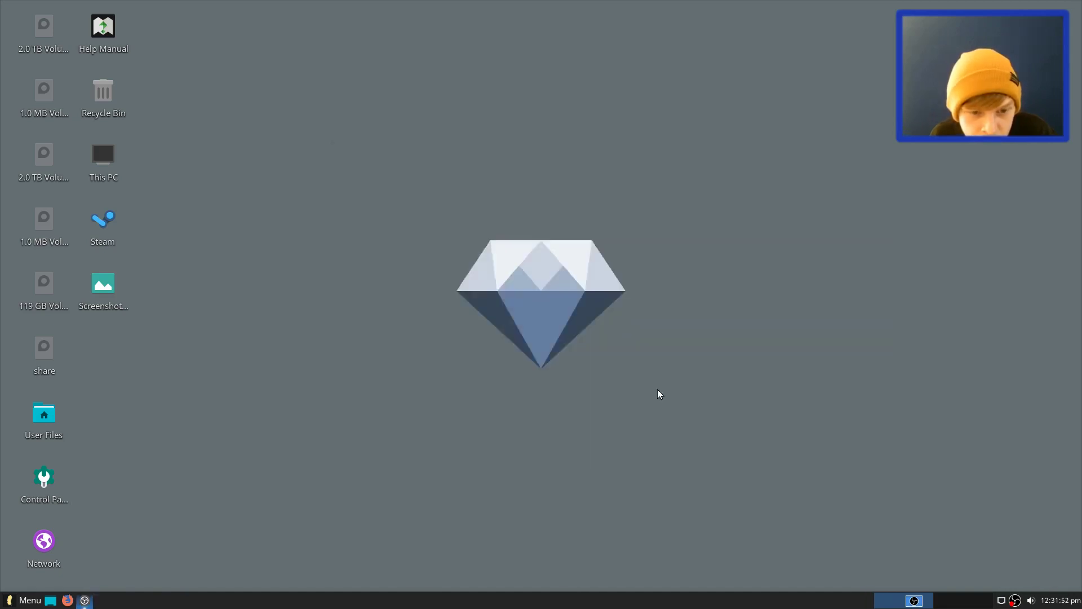
key("Return")
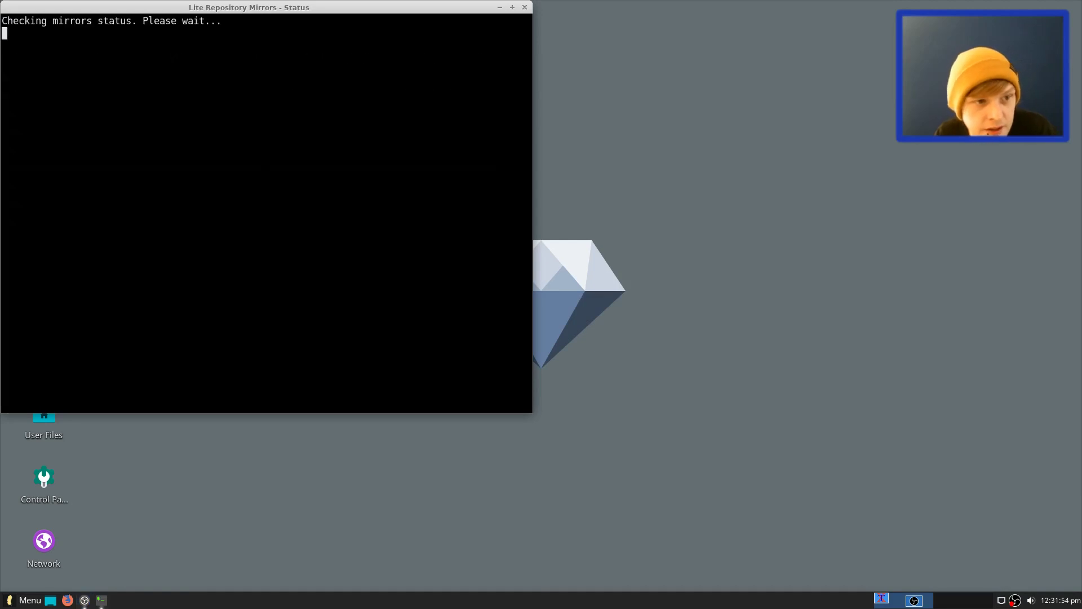
left_click_drag(258, 4, 546, 61)
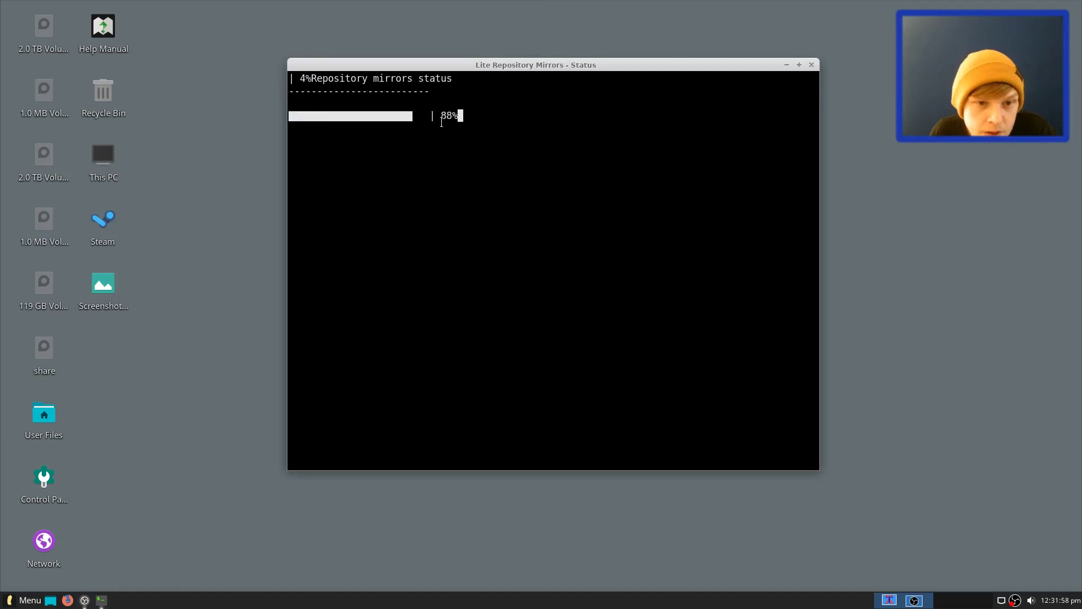
left_click_drag(443, 64, 481, 69)
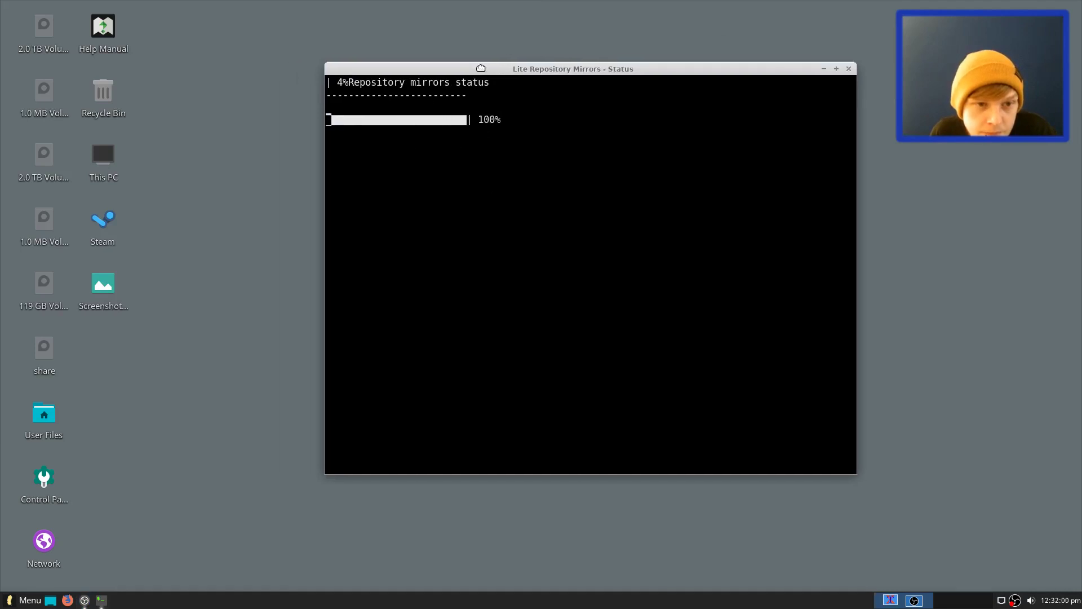
Launch Lite System Report from a 'lit' search and continue past its introduction
left_click(8, 600)
type("lite")
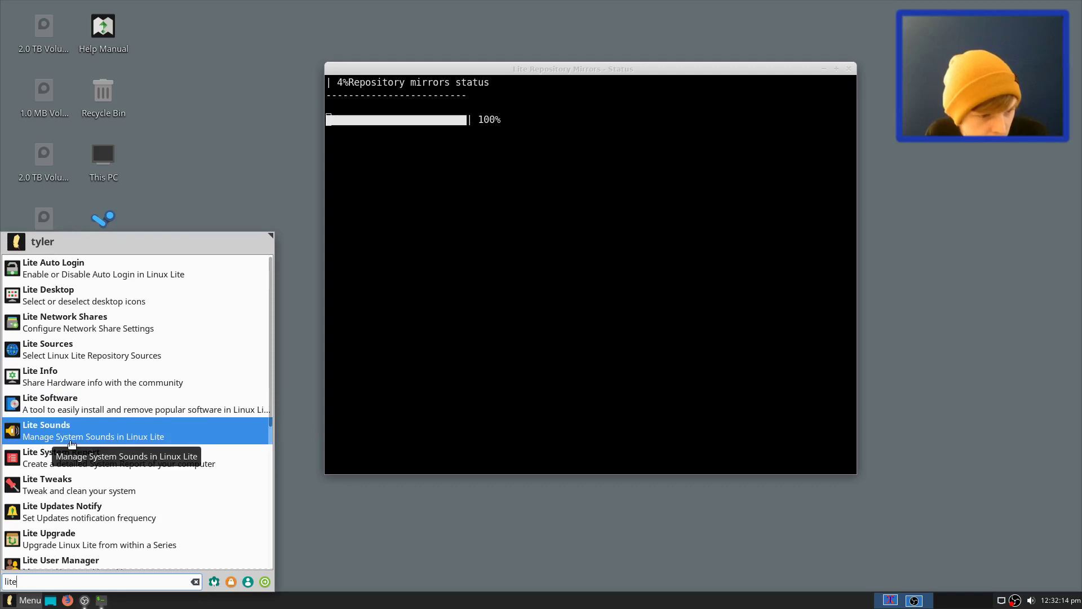
left_click(49, 466)
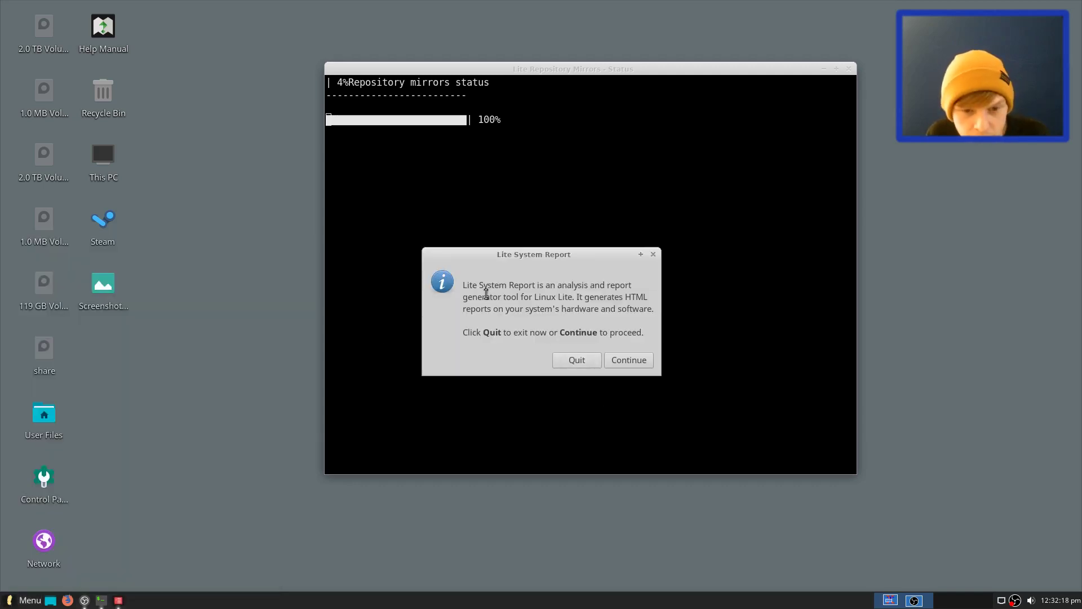
left_click_drag(472, 285, 648, 307)
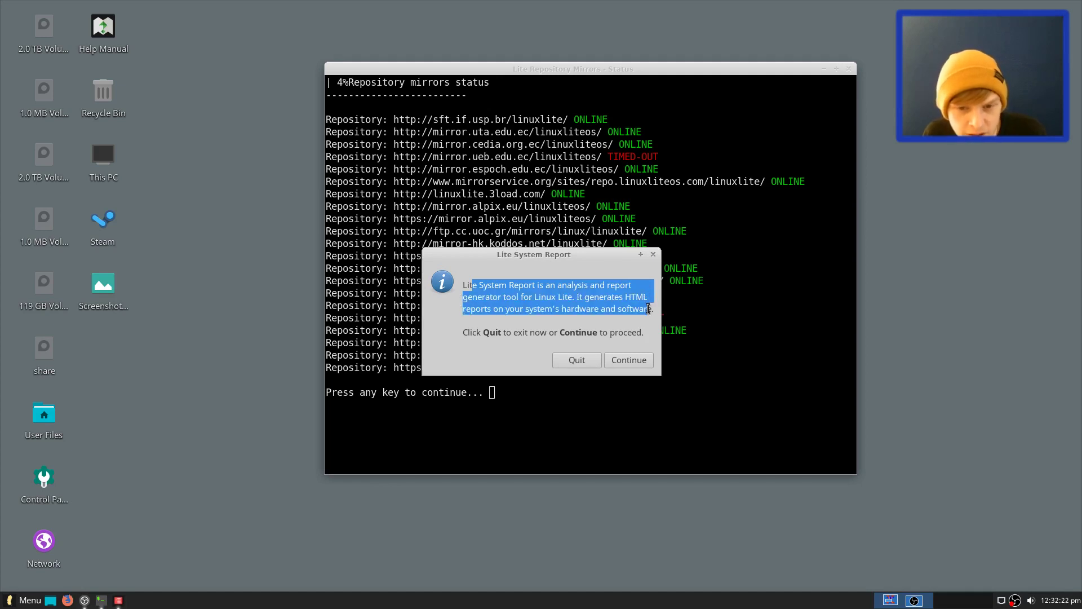
left_click(484, 322)
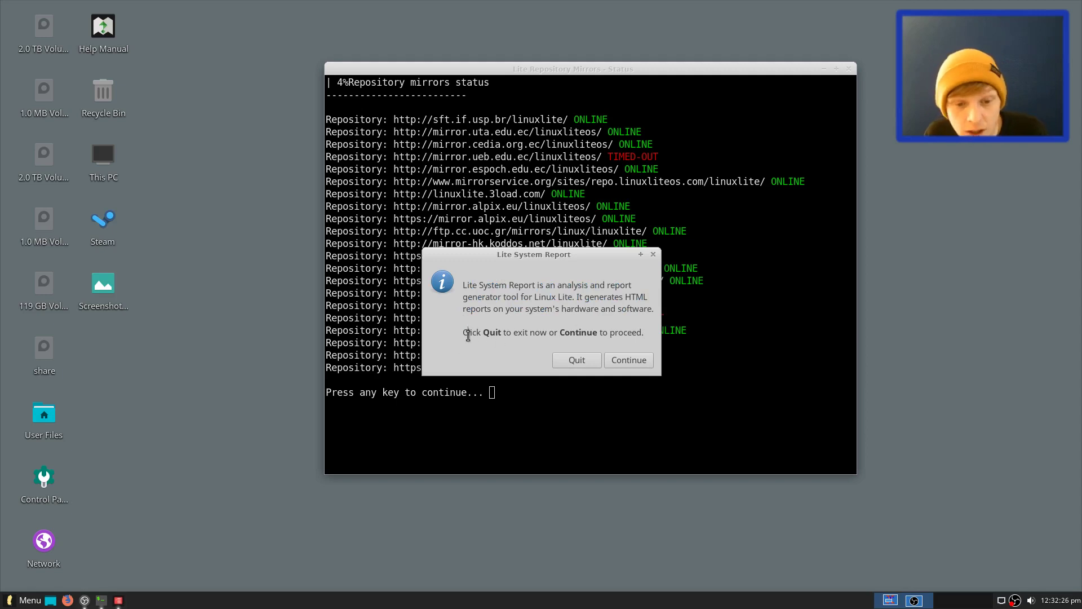
left_click_drag(468, 335, 541, 335)
left_click(629, 360)
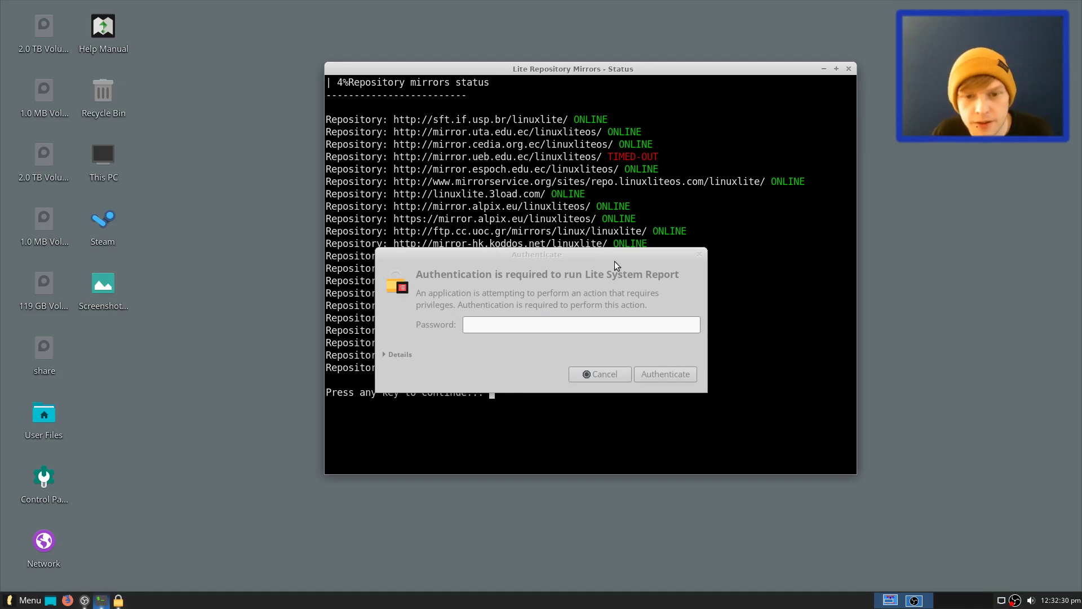
Dismiss the mirror status terminal and Lite Sources, then authenticate with the administrator password
key("Return")
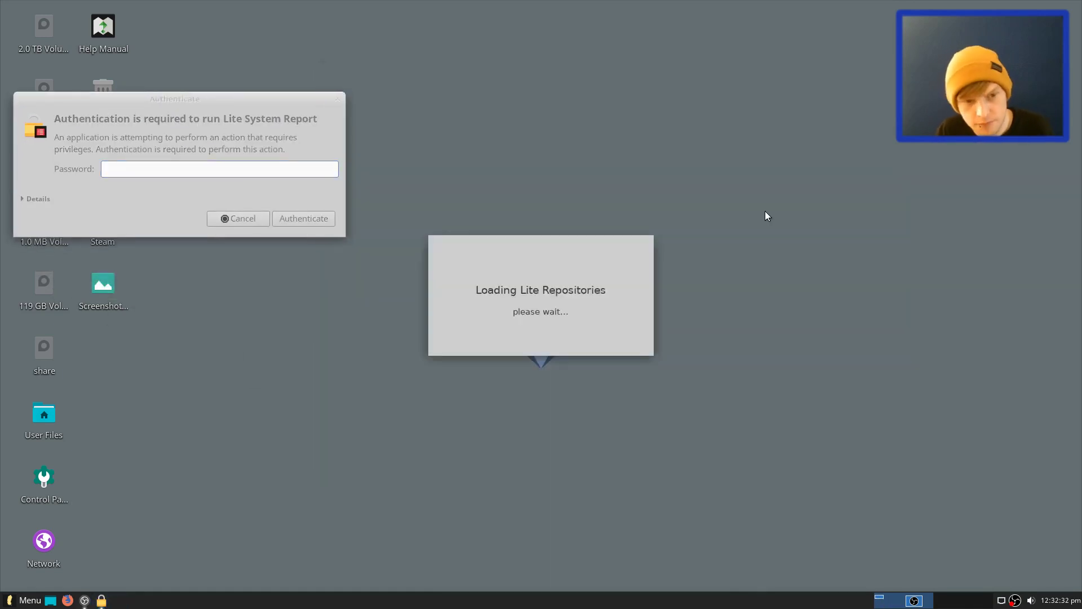
left_click(580, 435)
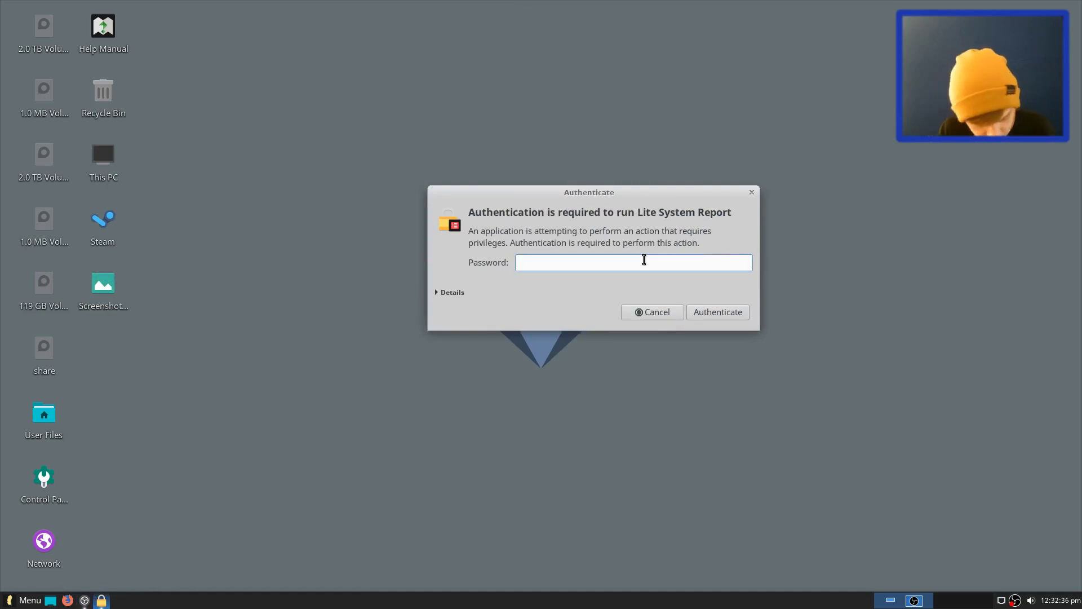
type("••")
key("Return")
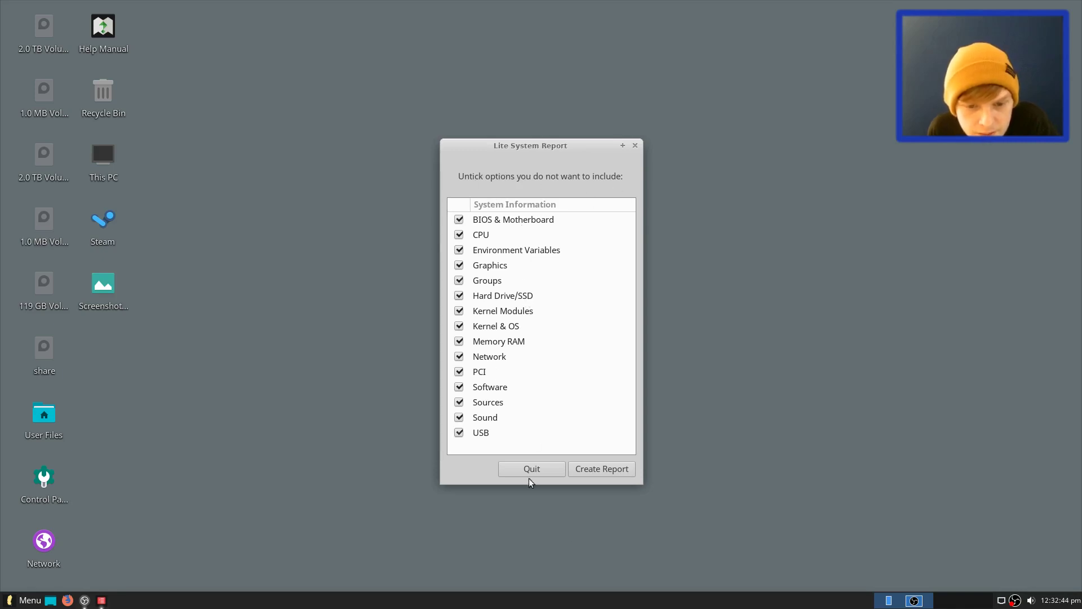
Create the report with all sections ticked, look through the System Report, and close it
left_click(601, 469)
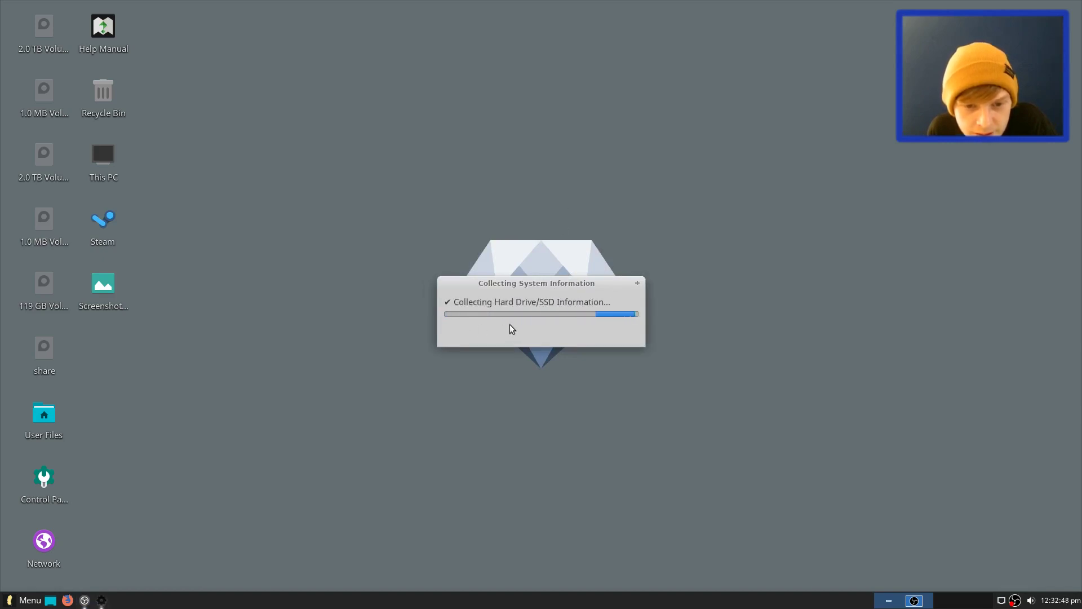
left_click(25, 600)
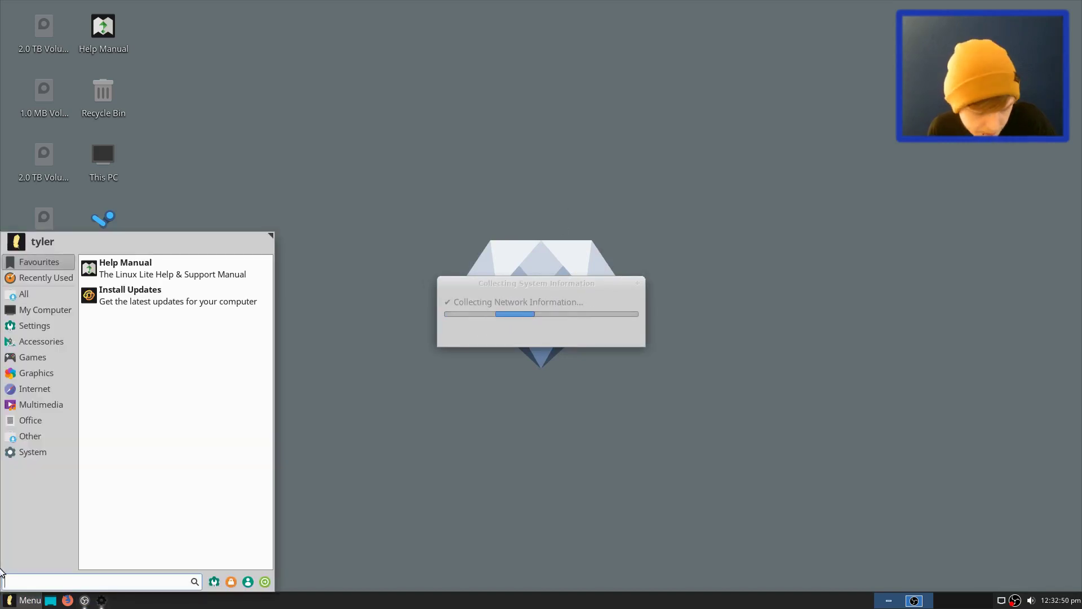
type("lite")
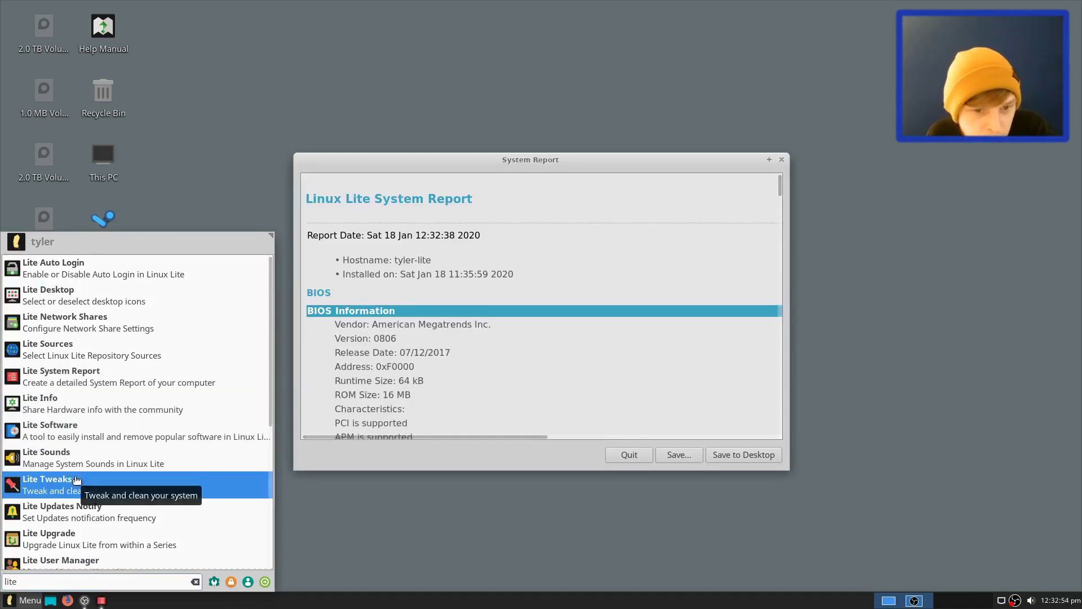
left_click(479, 167)
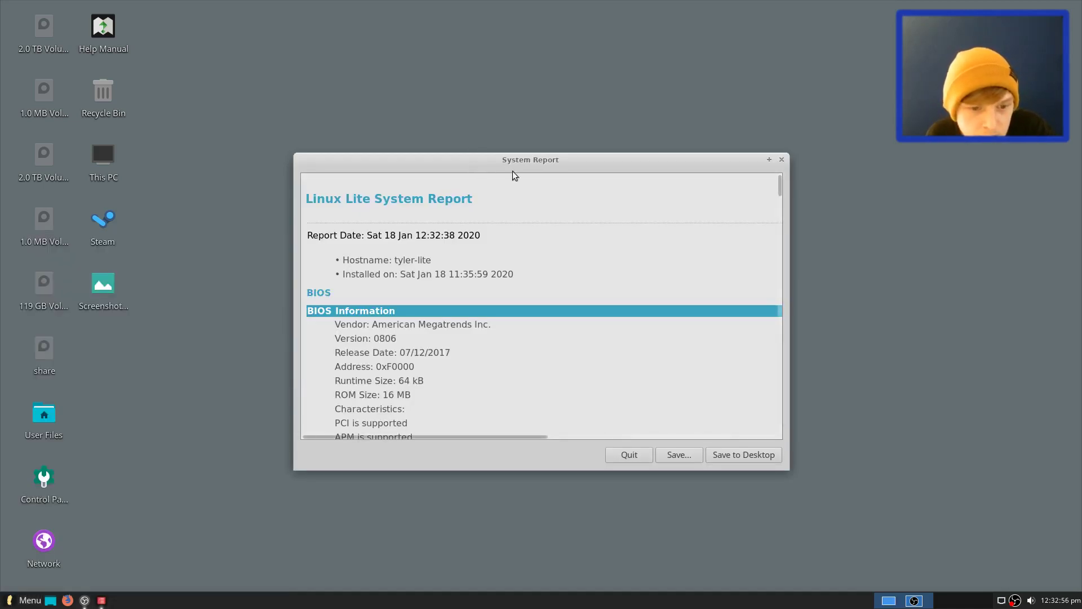
left_click_drag(779, 183, 764, 168)
left_click(782, 159)
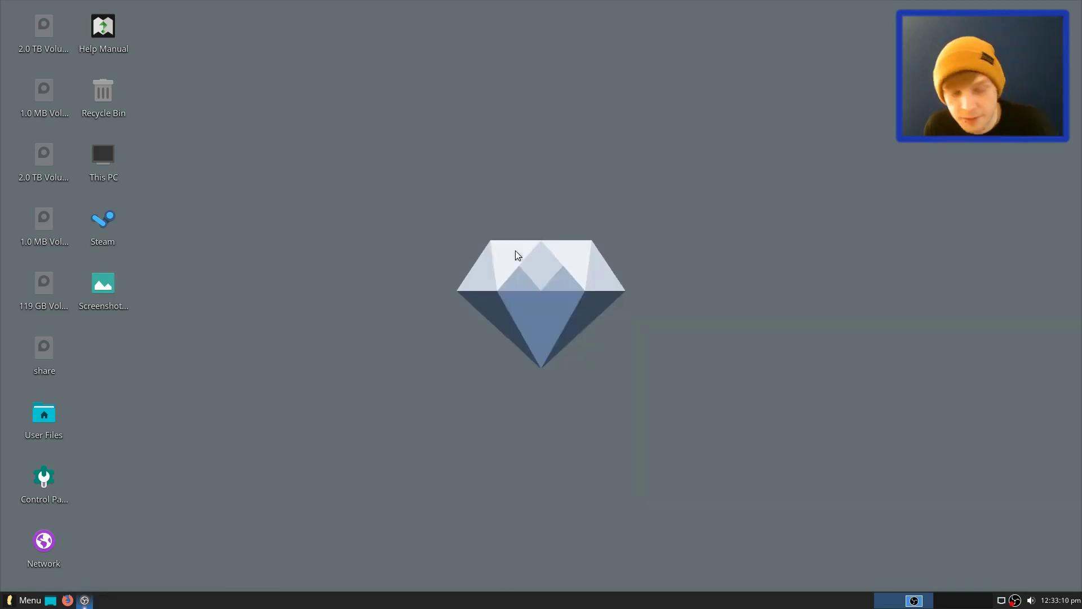
Launch Lite Tweaks from the menu and sort its tasks by grade, Caution first
left_click(25, 600)
type("lite")
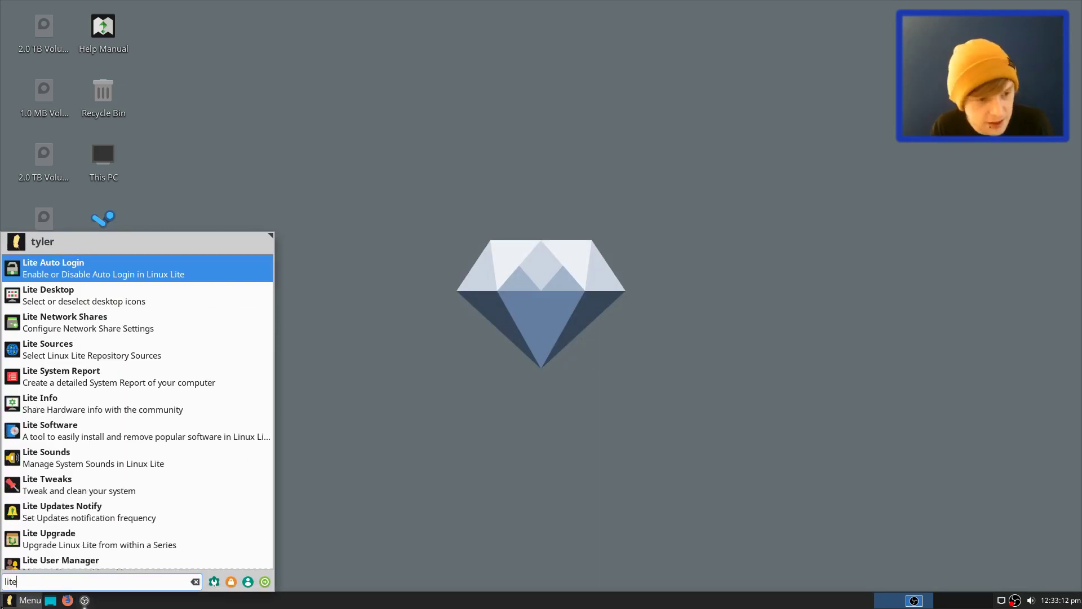
left_click(68, 484)
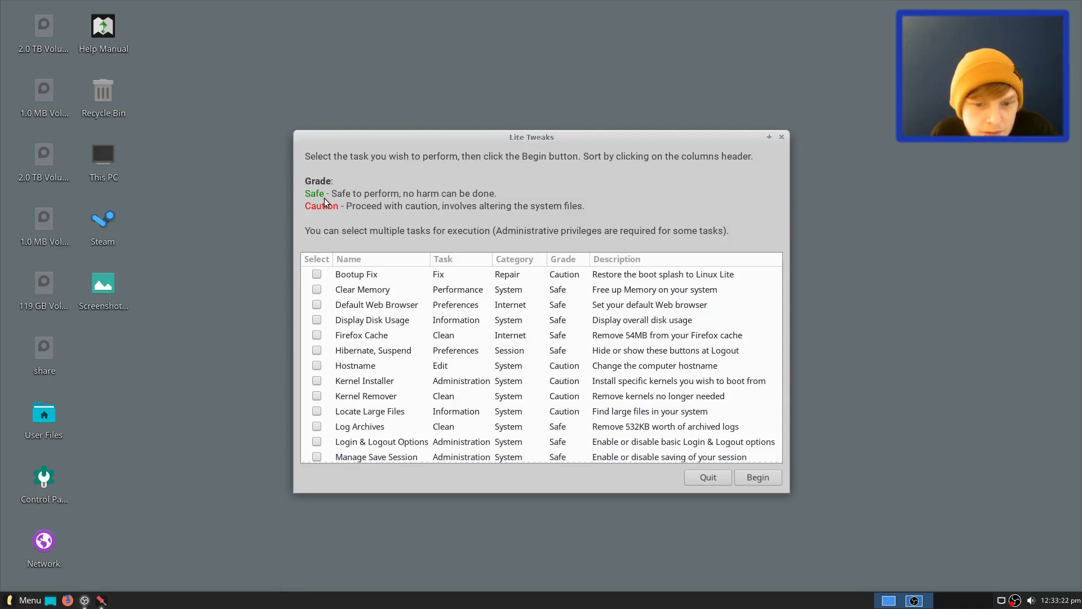
left_click_drag(781, 297, 558, 293)
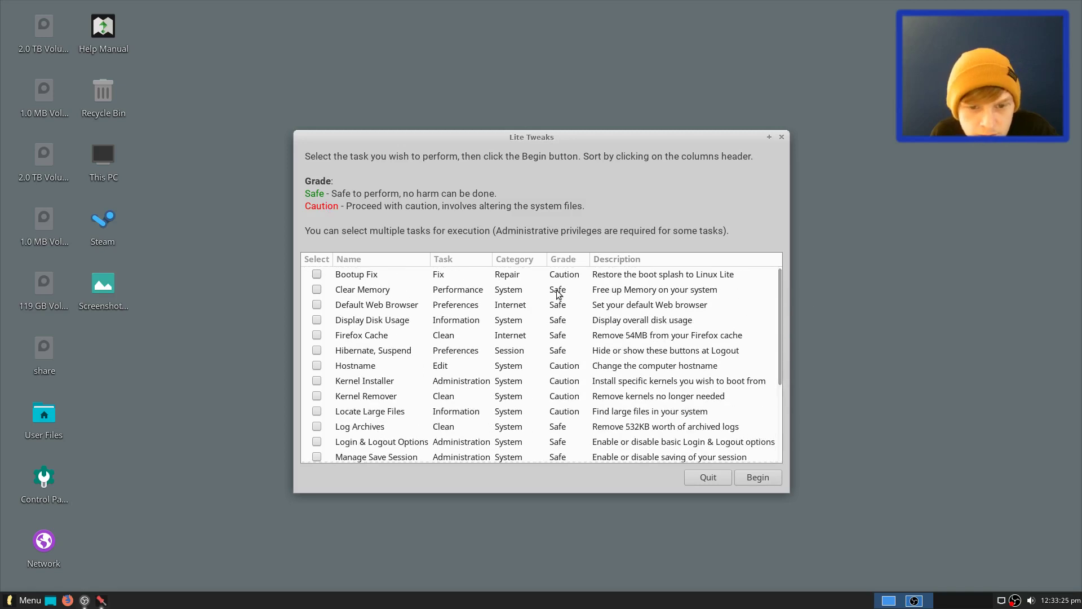
left_click(568, 260)
left_click(567, 261)
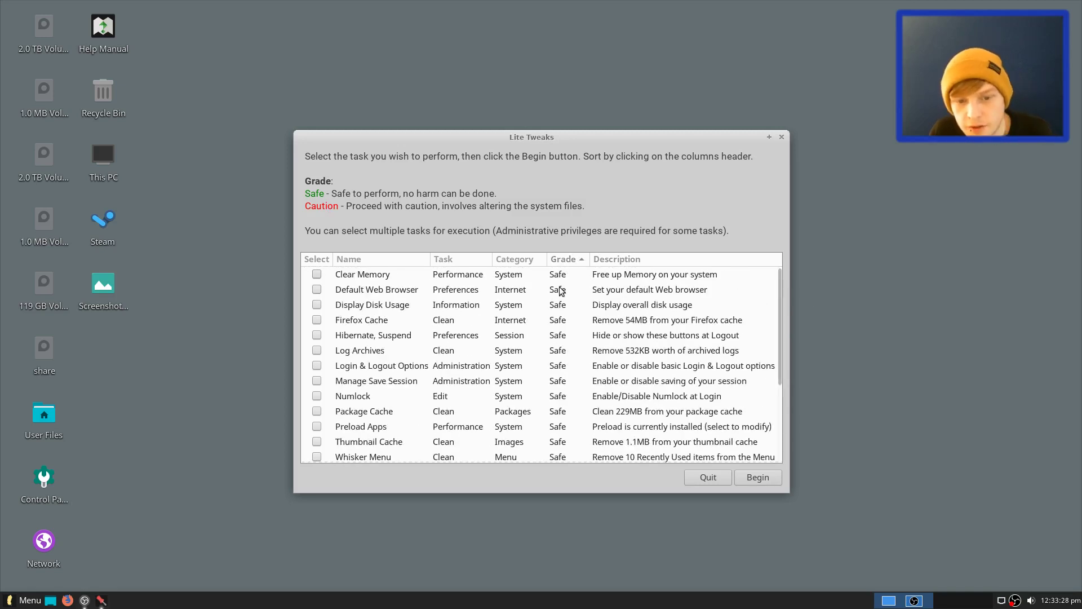
left_click(577, 261)
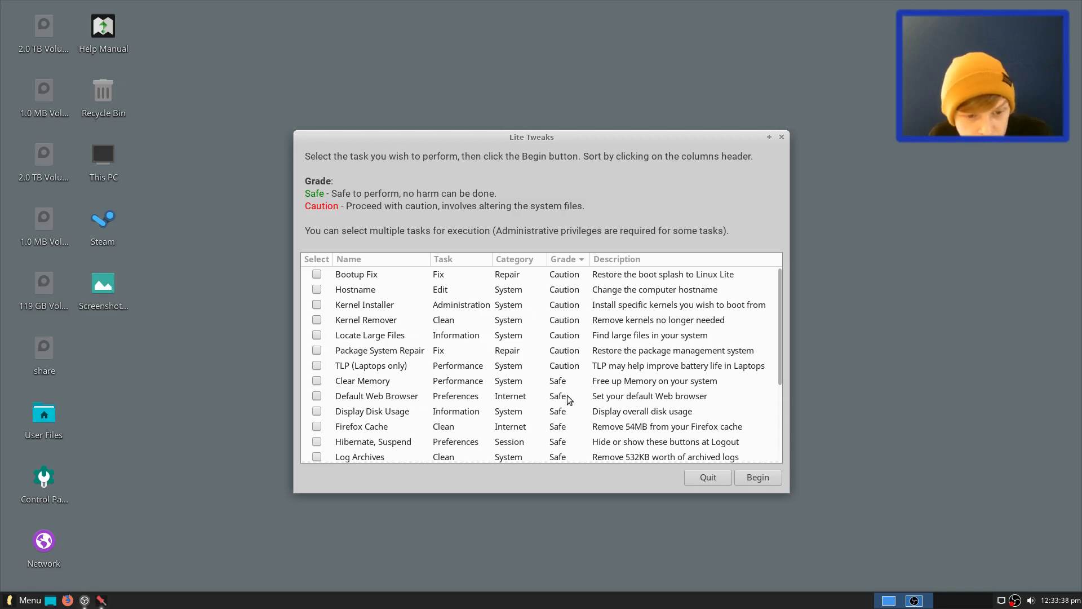
Tick the Firefox Cache task, run it, and quit Lite Tweaks
scroll(570, 399, "down", 1)
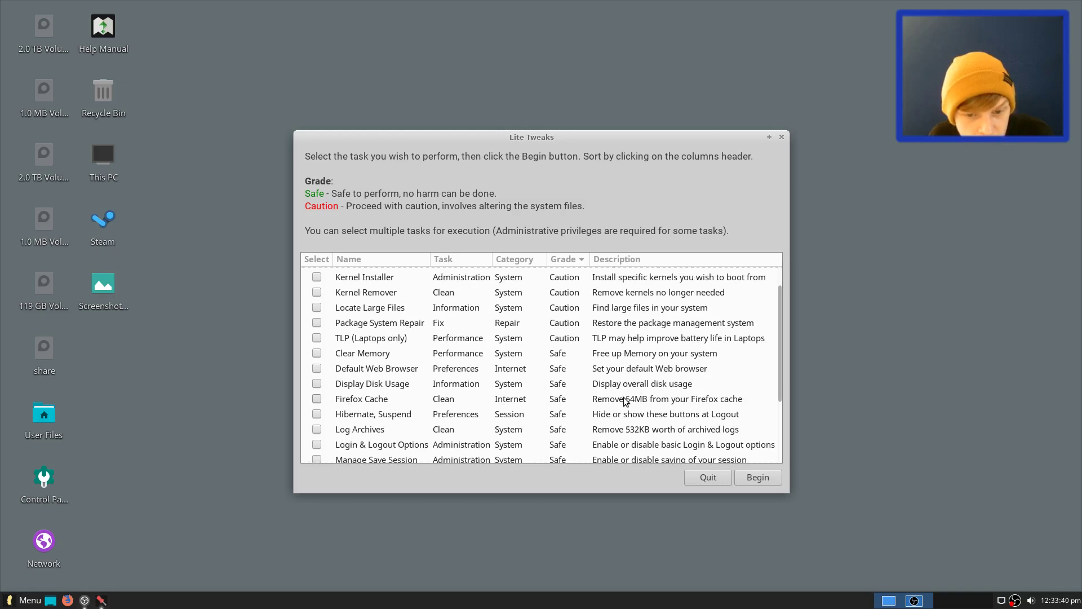
scroll(624, 401, "down", 3)
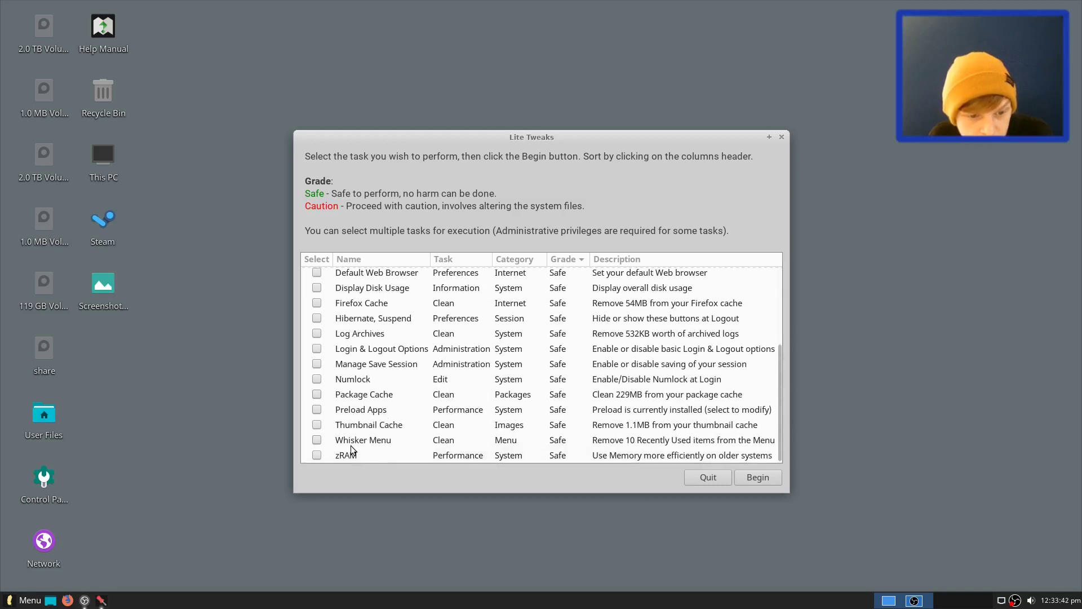
scroll(712, 444, "up", 4)
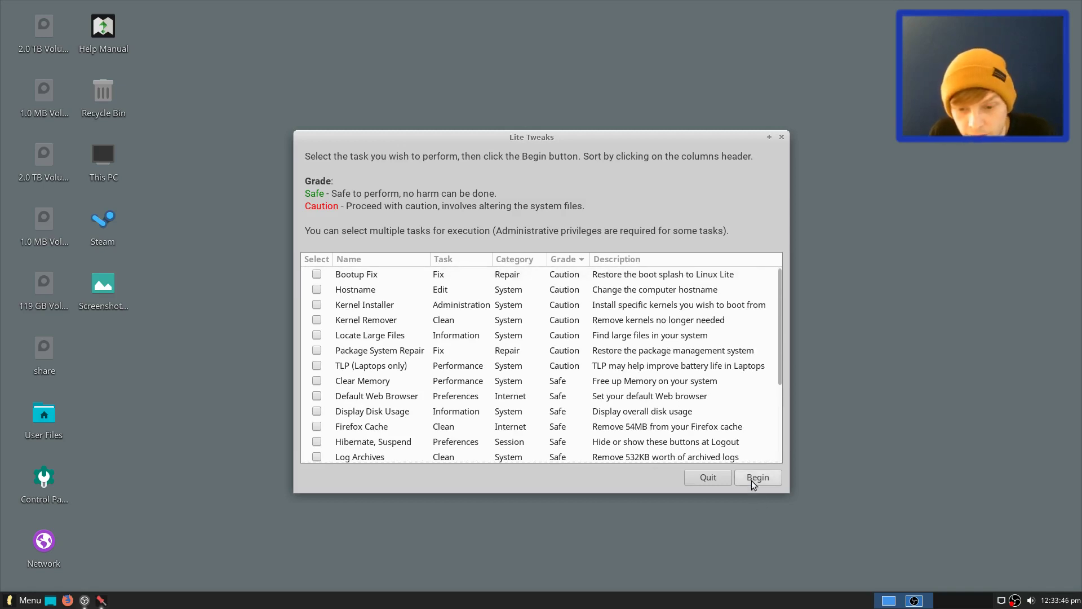
left_click(317, 426)
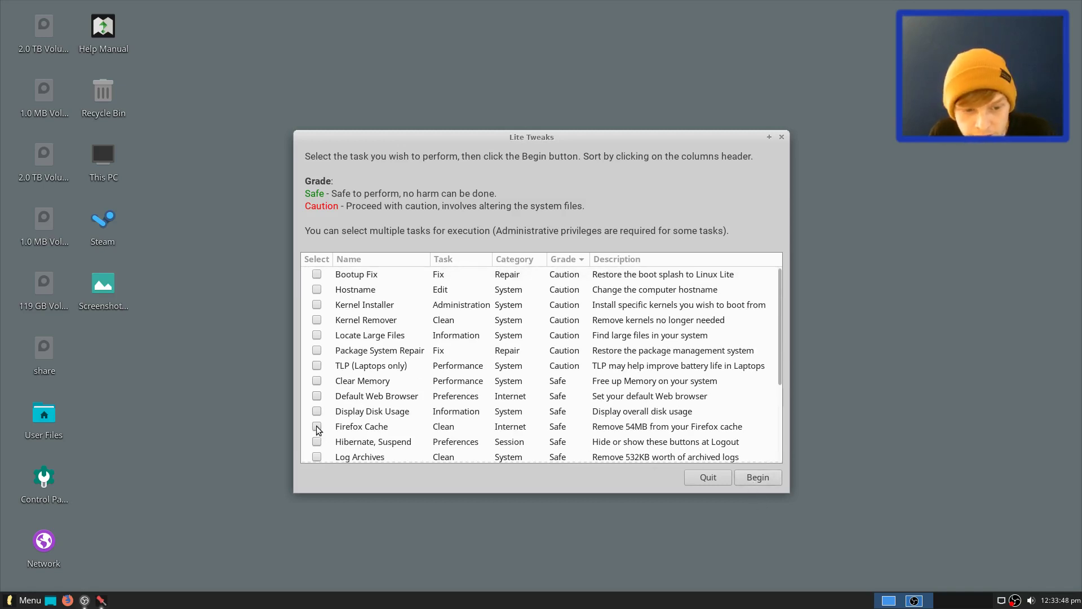
left_click(767, 477)
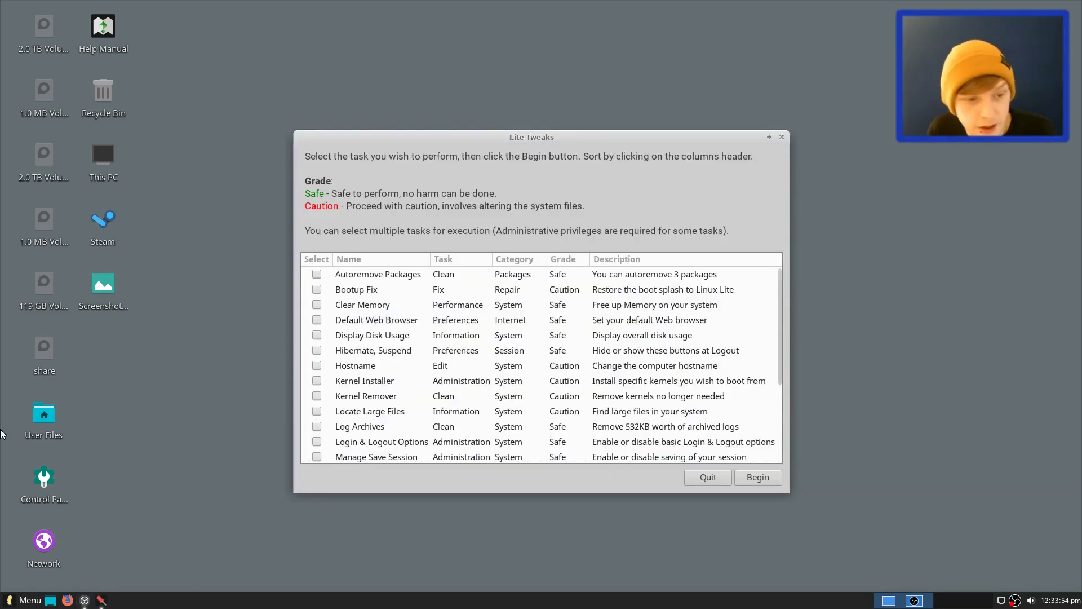
left_click(709, 478)
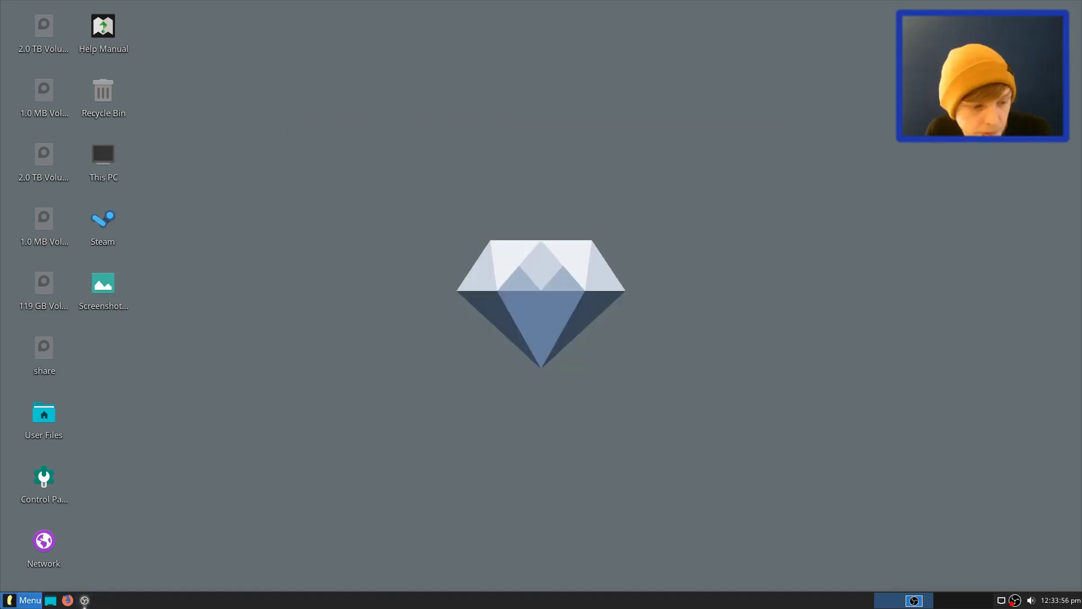
key("super")
type("lite")
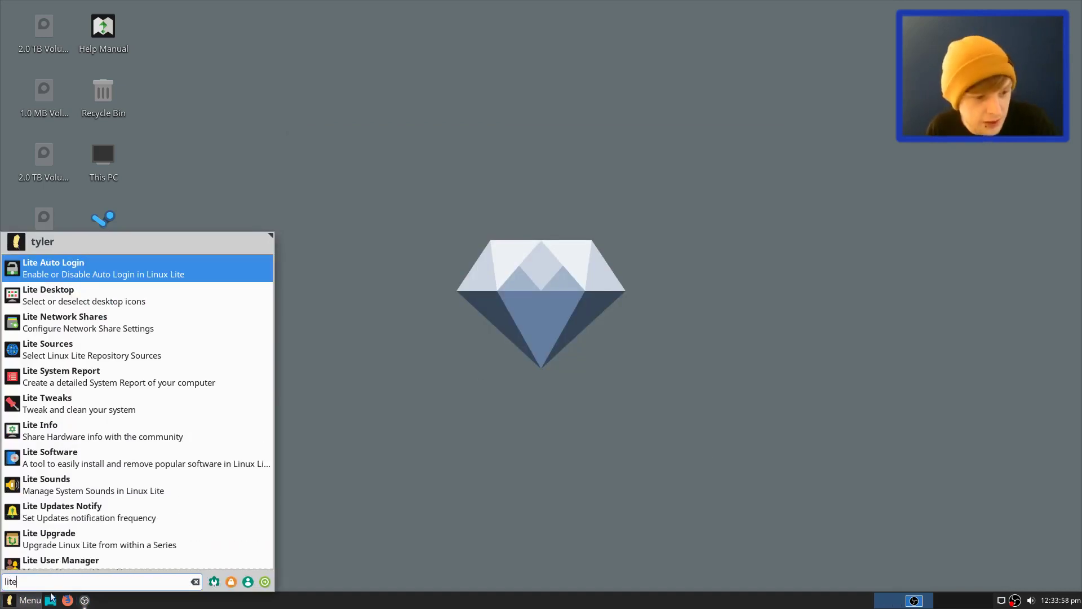
scroll(192, 358, "down", 5)
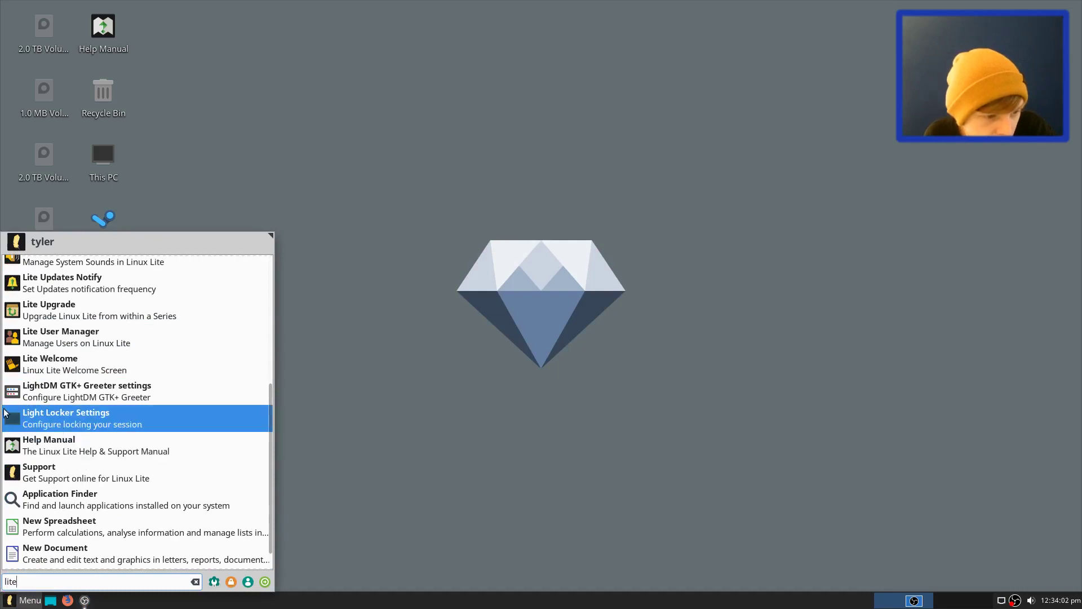
left_click(53, 344)
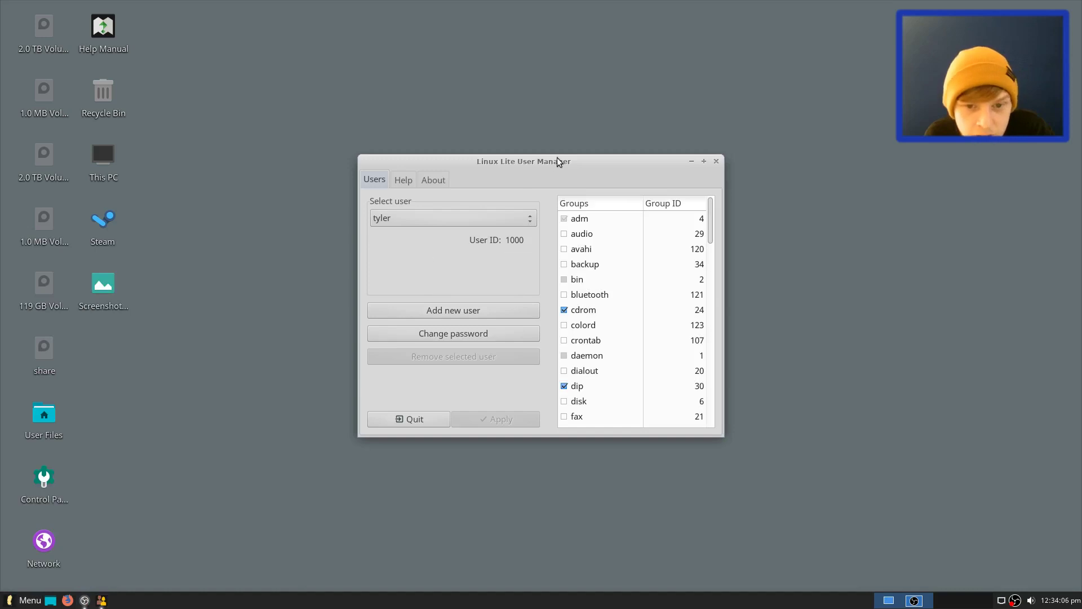
left_click_drag(558, 161, 608, 135)
left_click_drag(765, 203, 764, 232)
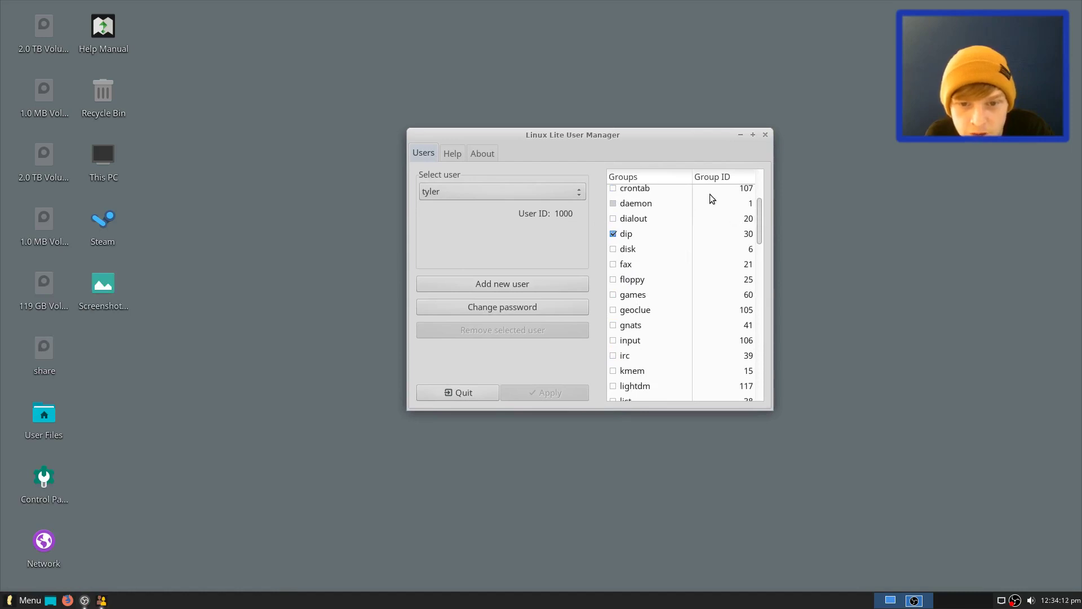
scroll(755, 226, "down", 15)
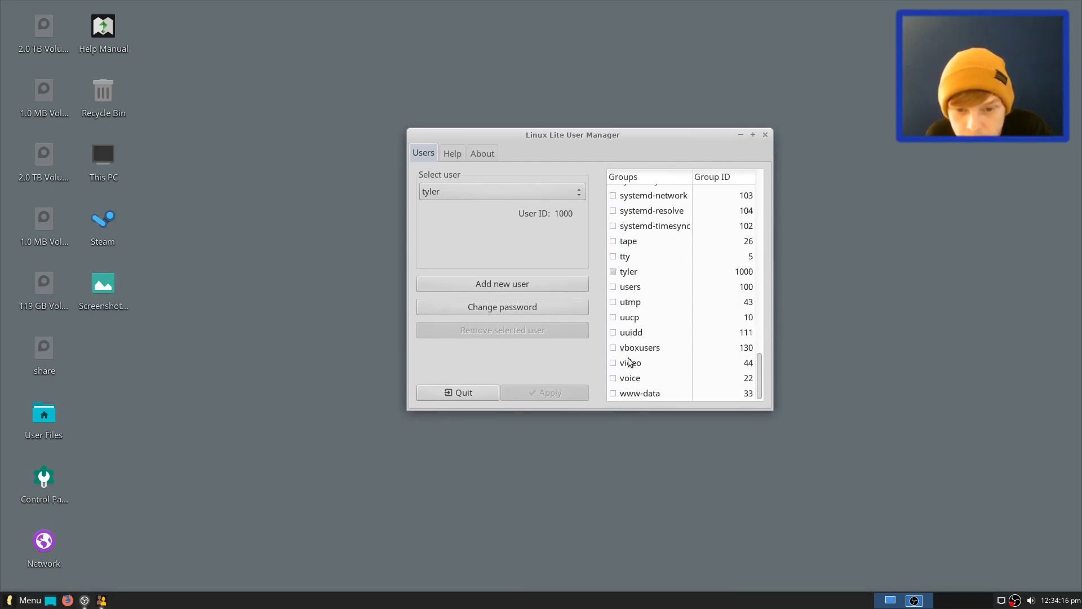
left_click(634, 348)
scroll(650, 271, "up", 2)
scroll(643, 319, "down", 1)
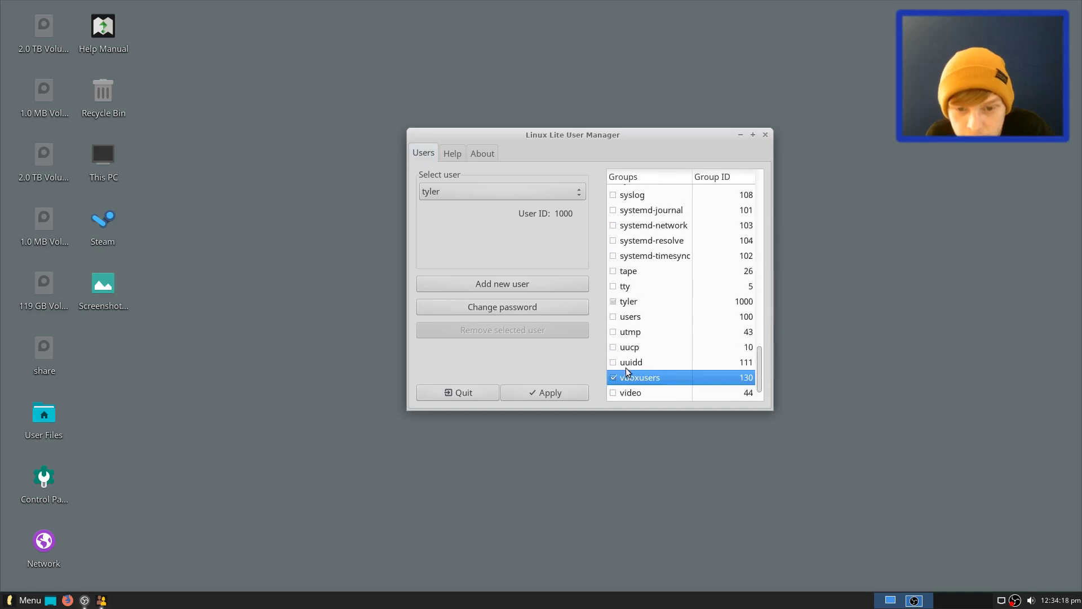
left_click(613, 377)
left_click(765, 135)
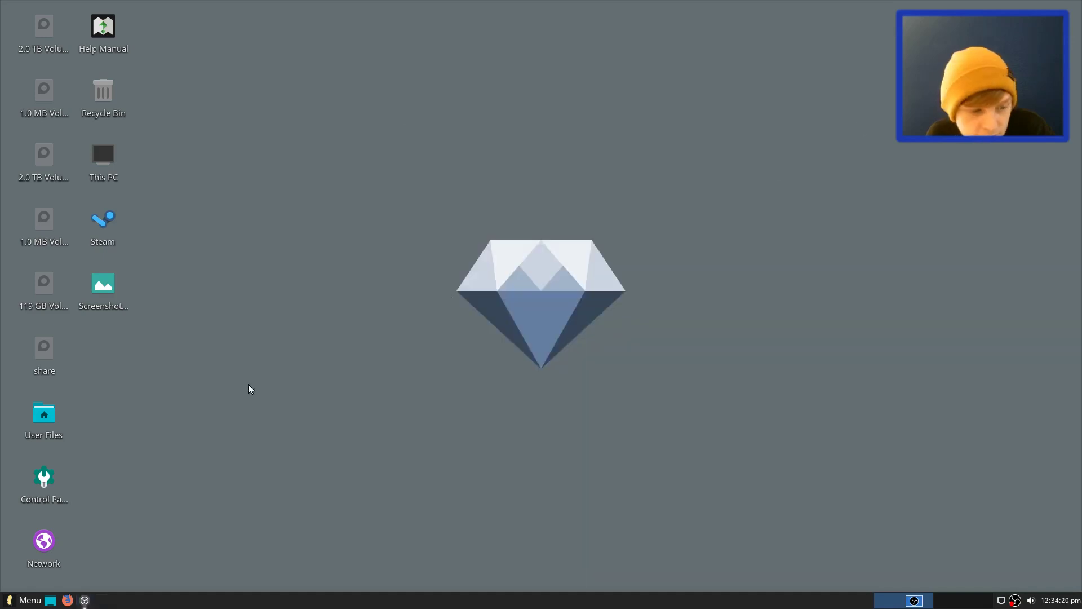
Run Lite Upgrade and dismiss its 'No need to Upgrade' latest-release notice
left_click(28, 600)
type("lite")
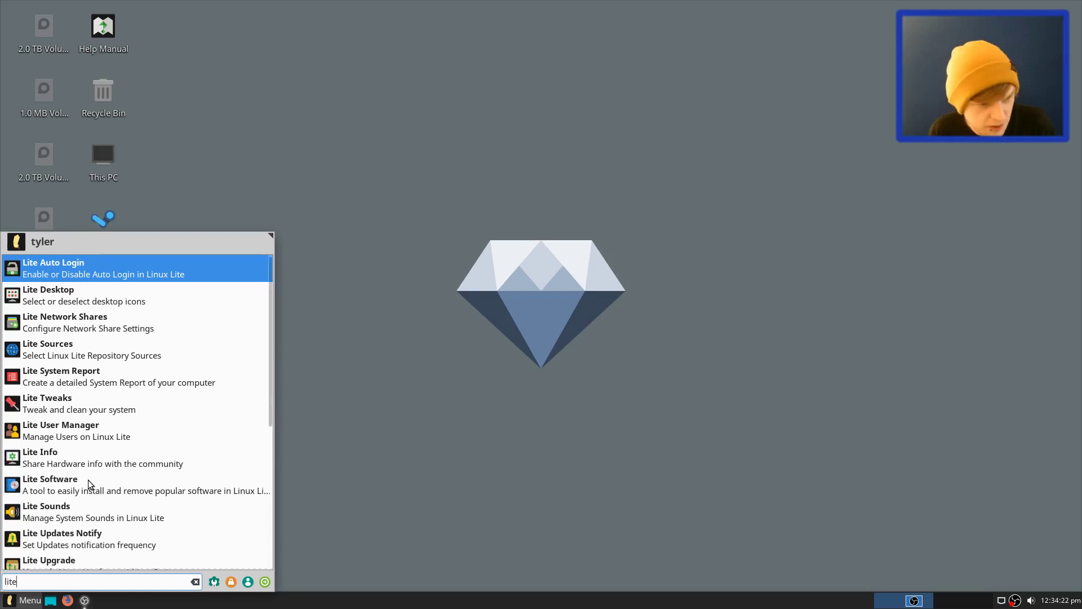
scroll(137, 367, "down", 1)
scroll(137, 367, "down", 2)
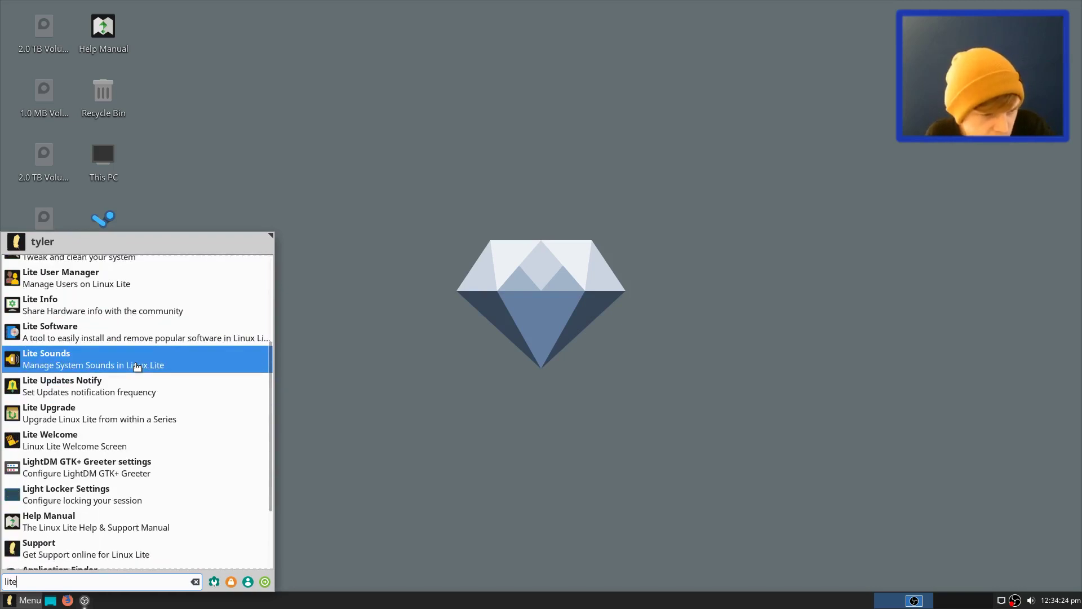
left_click(54, 418)
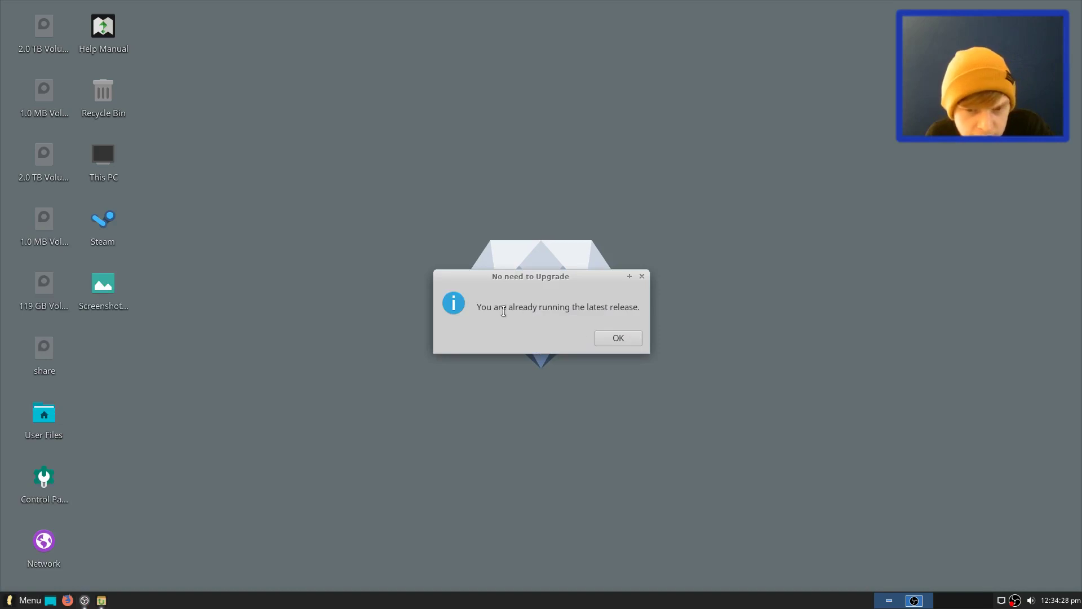
left_click_drag(477, 308, 688, 312)
left_click(616, 339)
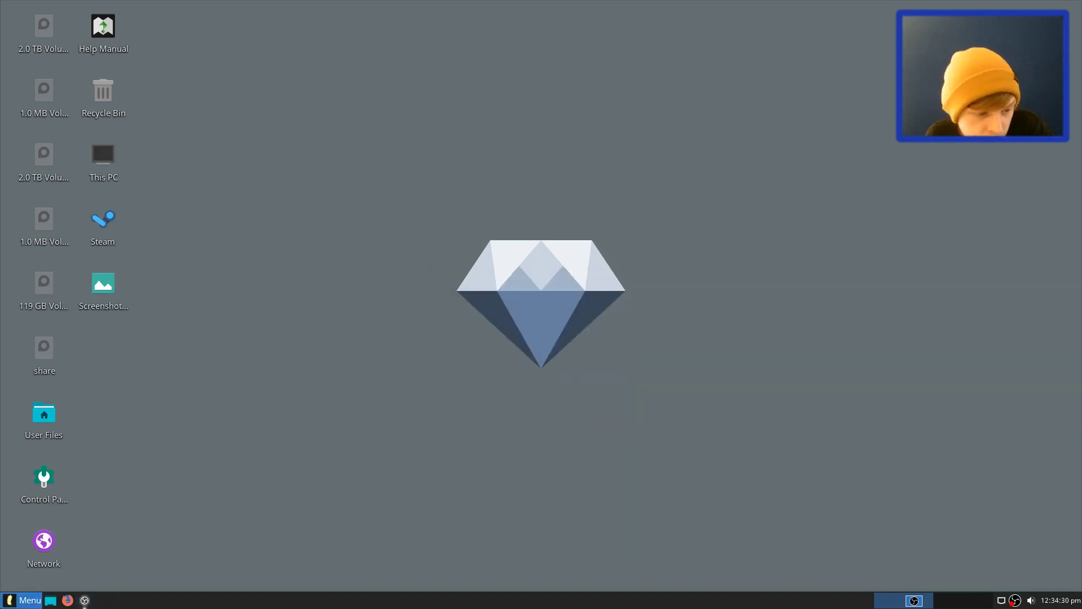
Browse the Multimedia, Office and System categories in the application menu
left_click(22, 600)
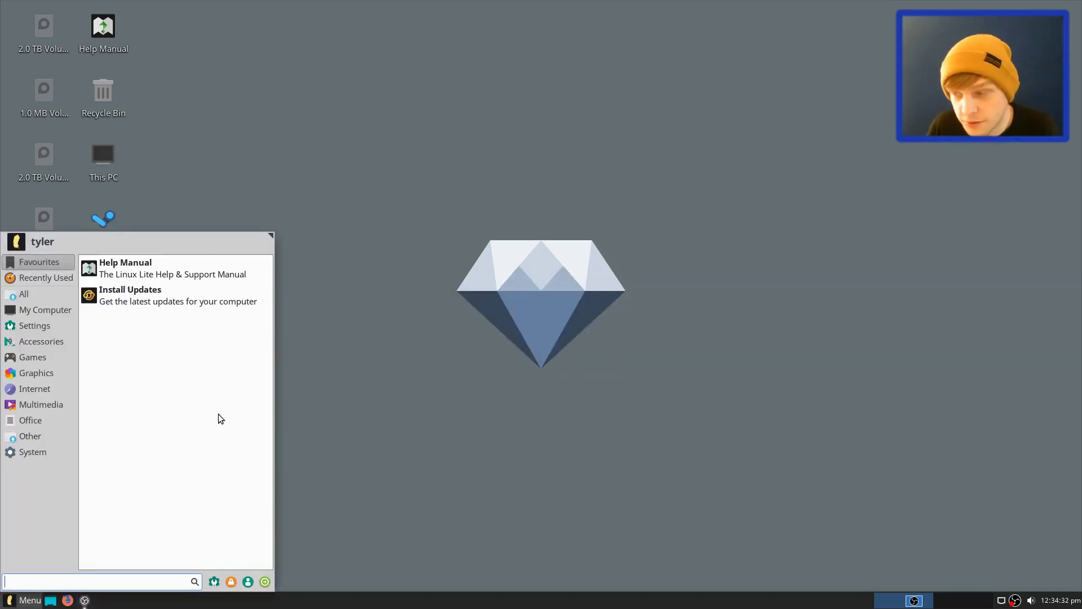
left_click(40, 404)
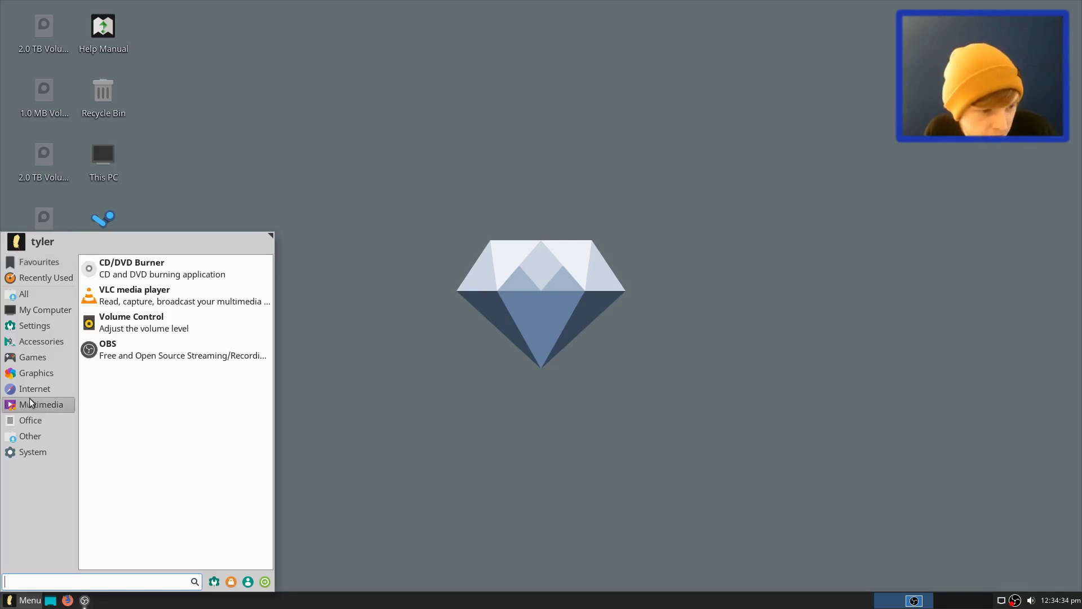
left_click(37, 421)
left_click(40, 449)
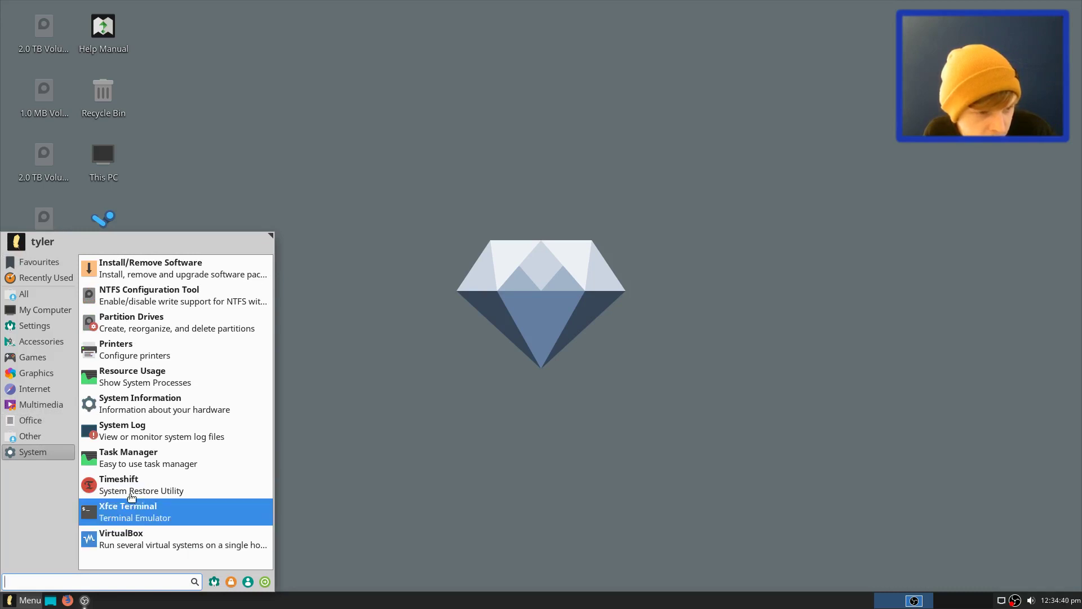
Open GParted with the admin password and line five desktop icons up along the left edge
left_click(158, 330)
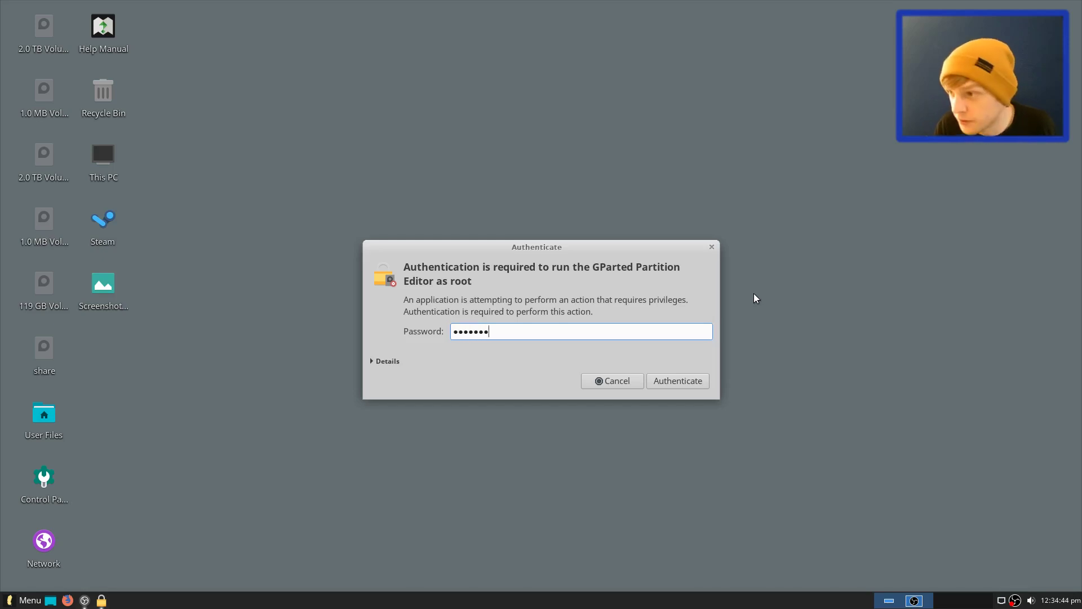
key("Return")
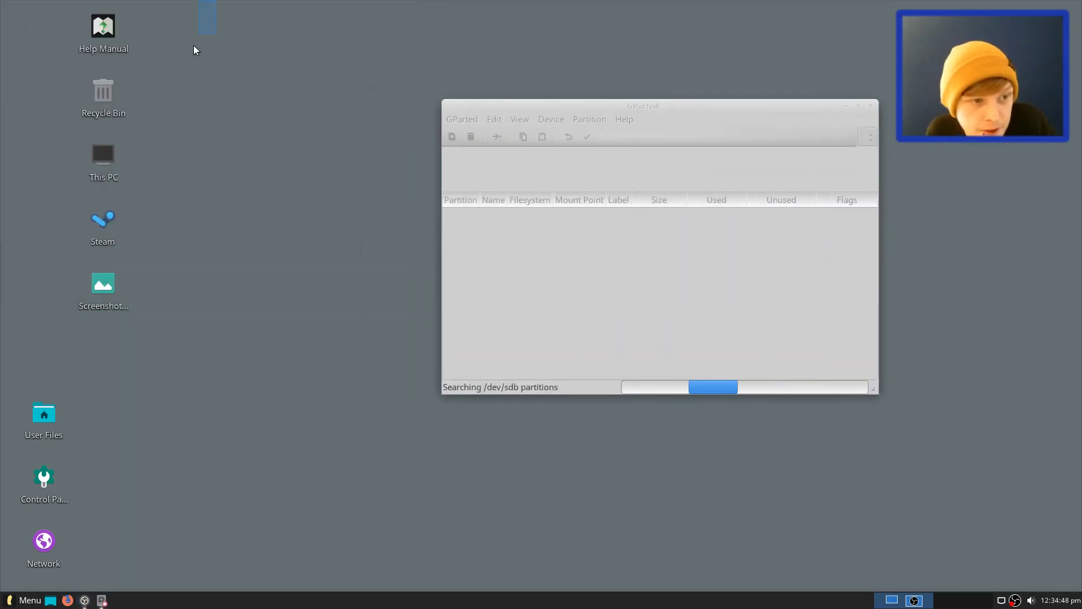
left_click_drag(195, 51, 90, 299)
left_click_drag(111, 48, 32, 30)
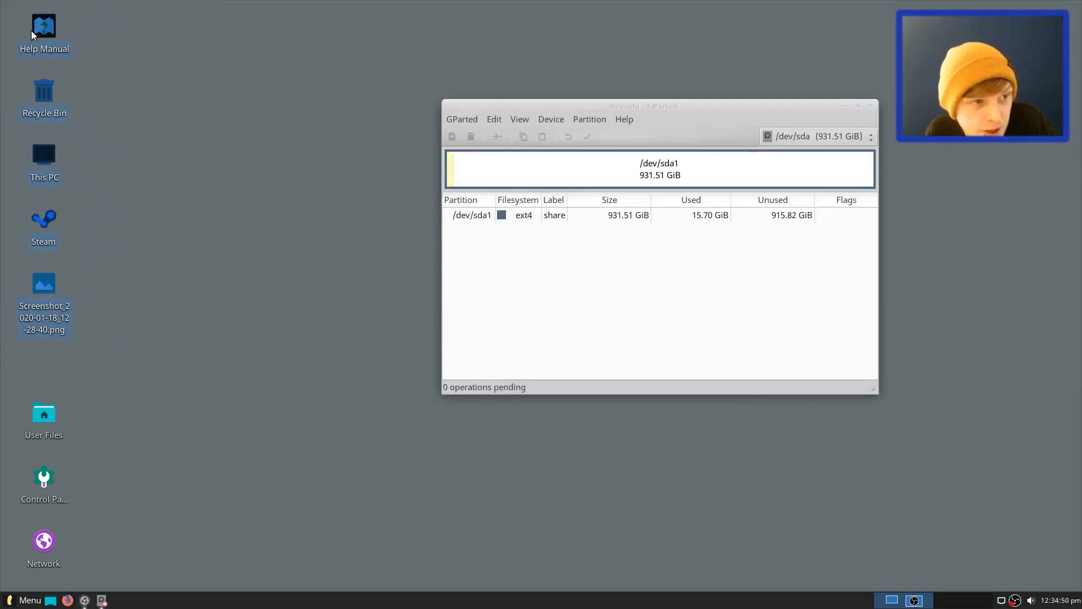
left_click(233, 254)
Move the User Files, Control Panel and Network icons up the desktop, then close GParted
left_click_drag(125, 402, 23, 564)
left_click_drag(44, 417, 34, 353)
left_click(164, 323)
left_click_drag(708, 101, 534, 102)
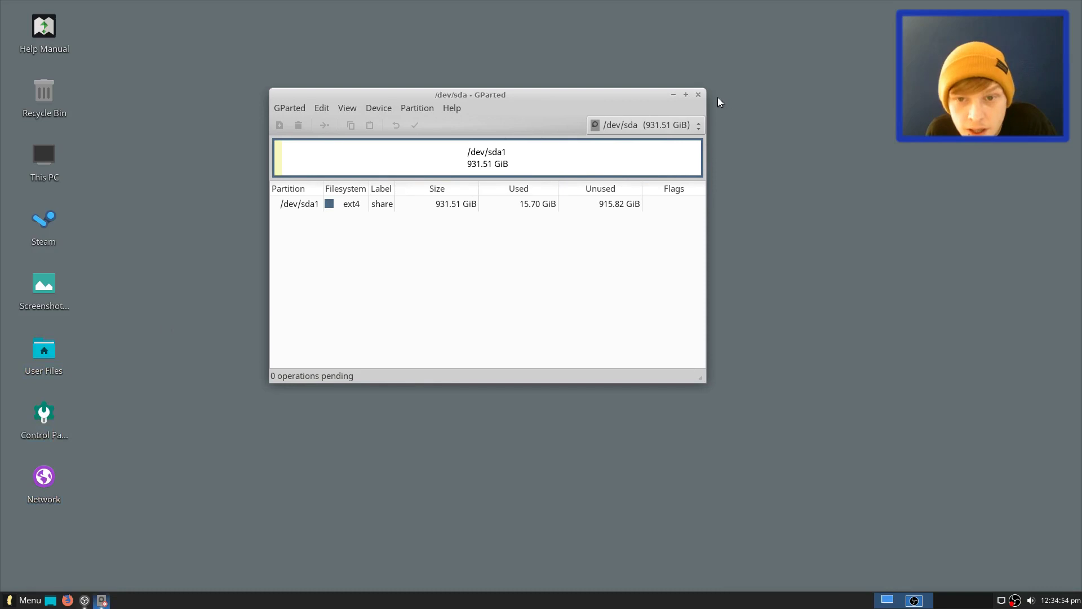
left_click(702, 105)
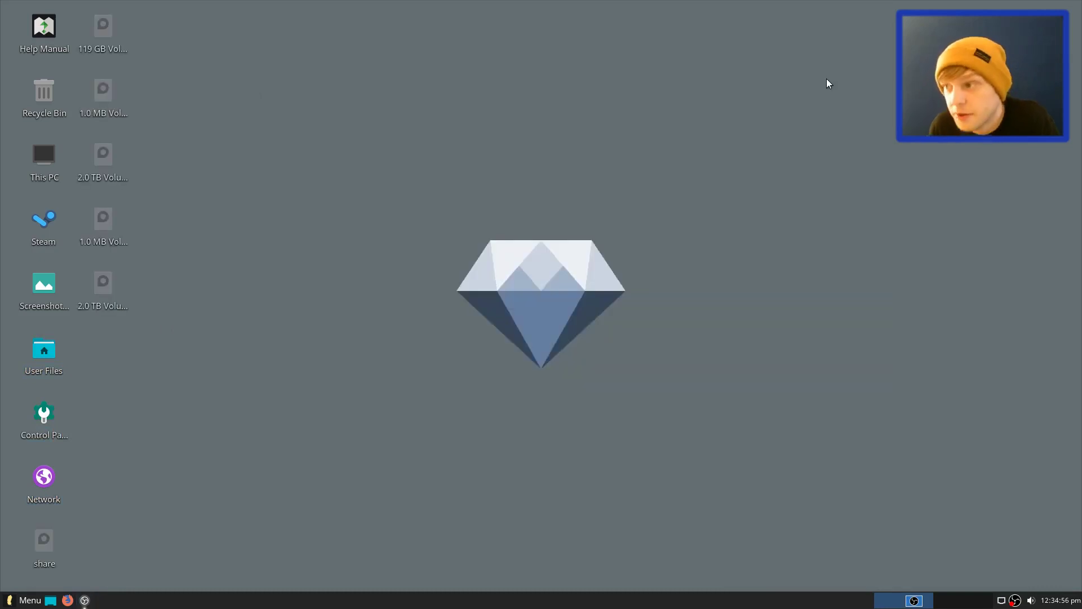